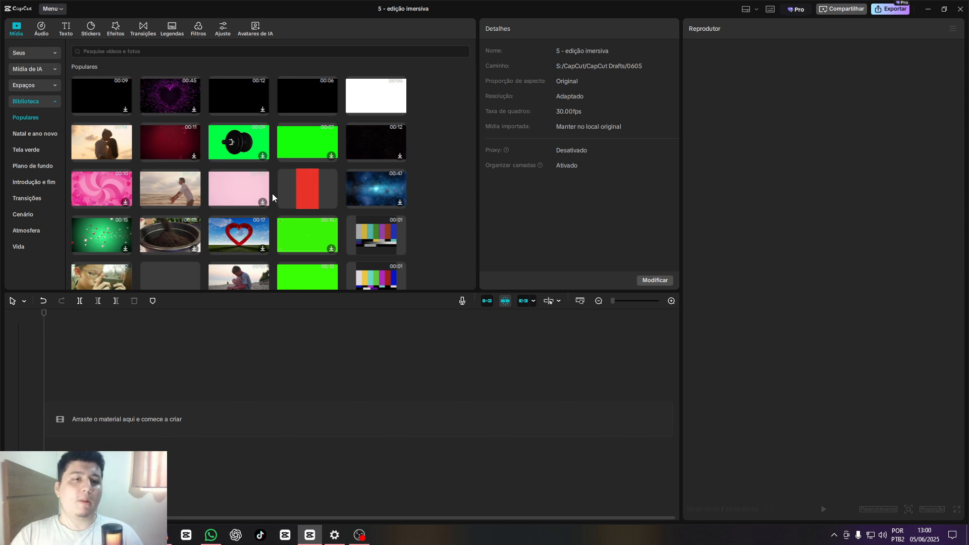
Look through the popular stock videos and images in the media library
scroll(269, 159, down, 5)
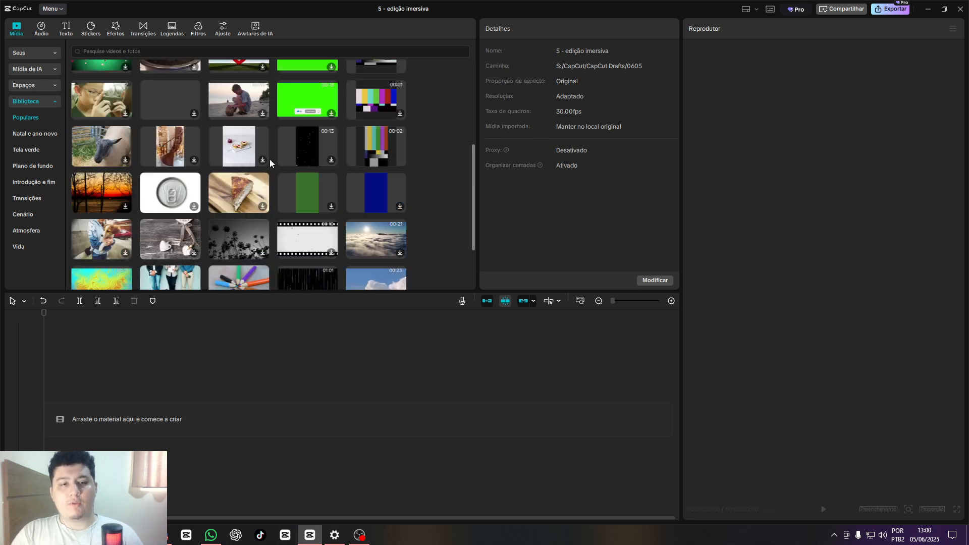
scroll(266, 156, up, 4)
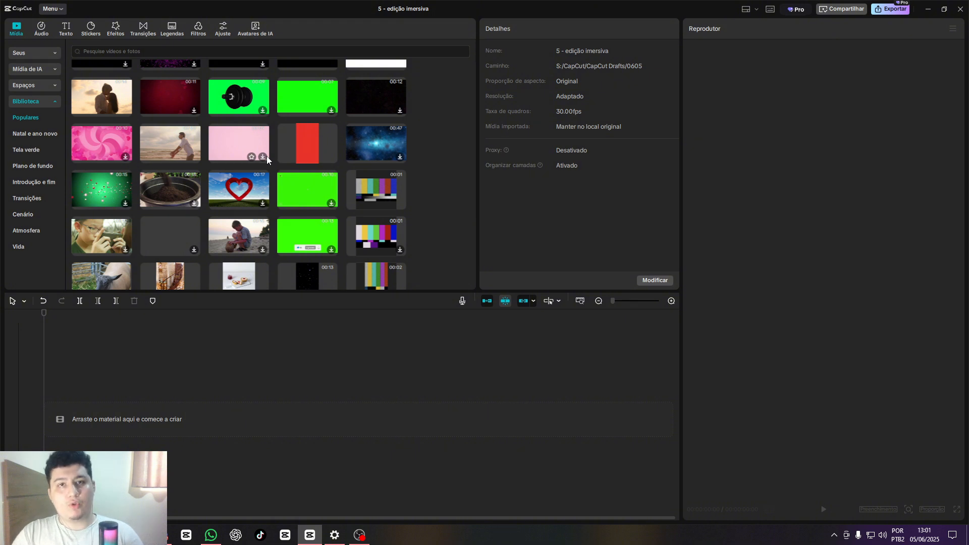
scroll(267, 159, down, 4)
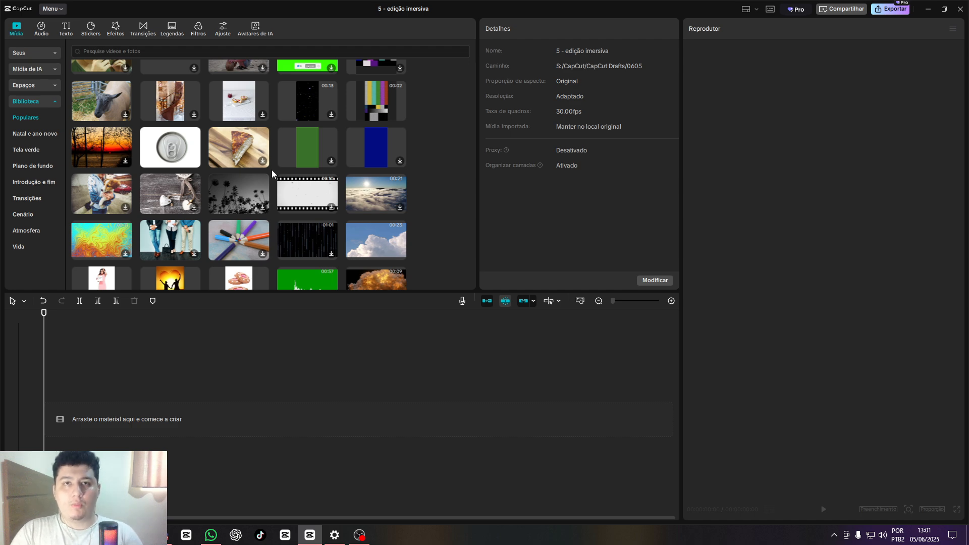
scroll(272, 170, down, 5)
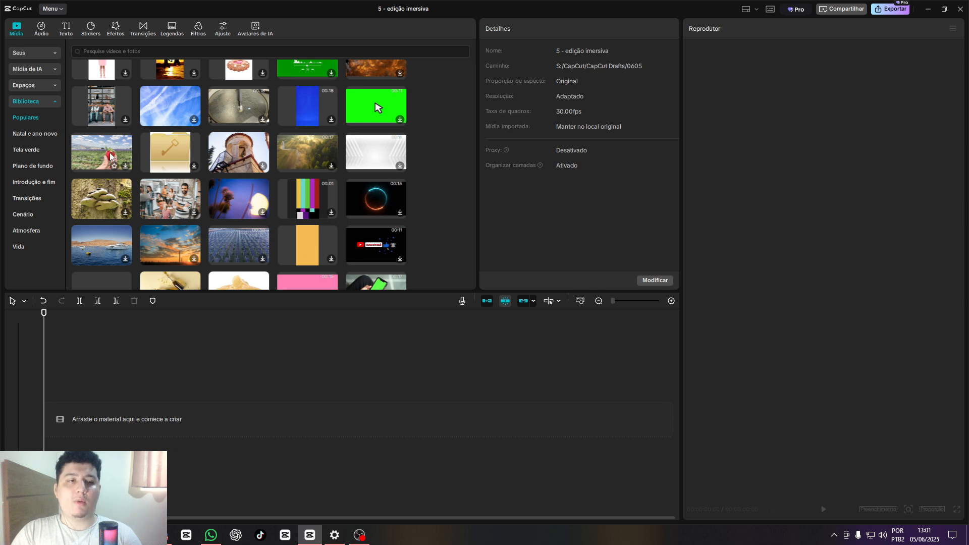
scroll(112, 158, down, 1)
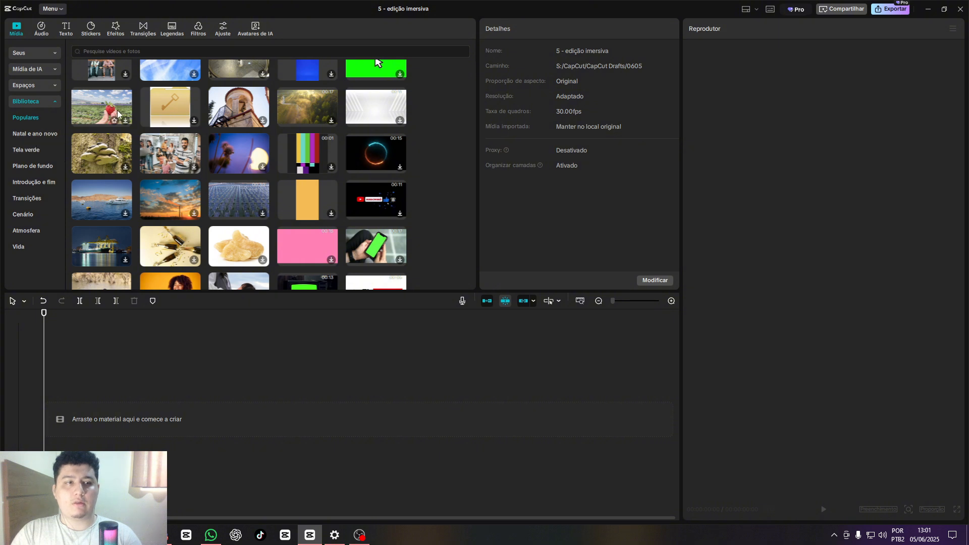
scroll(119, 111, down, 5)
scroll(123, 111, up, 2)
Search the media library for "vídeos" and preview the vertical piano-playing clip
click(132, 51)
text(vídeos)
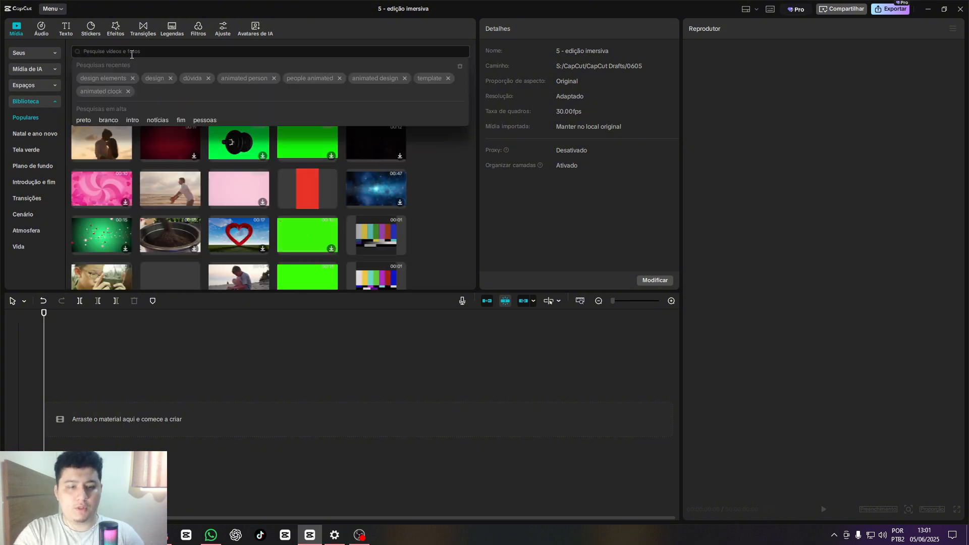
key(Return)
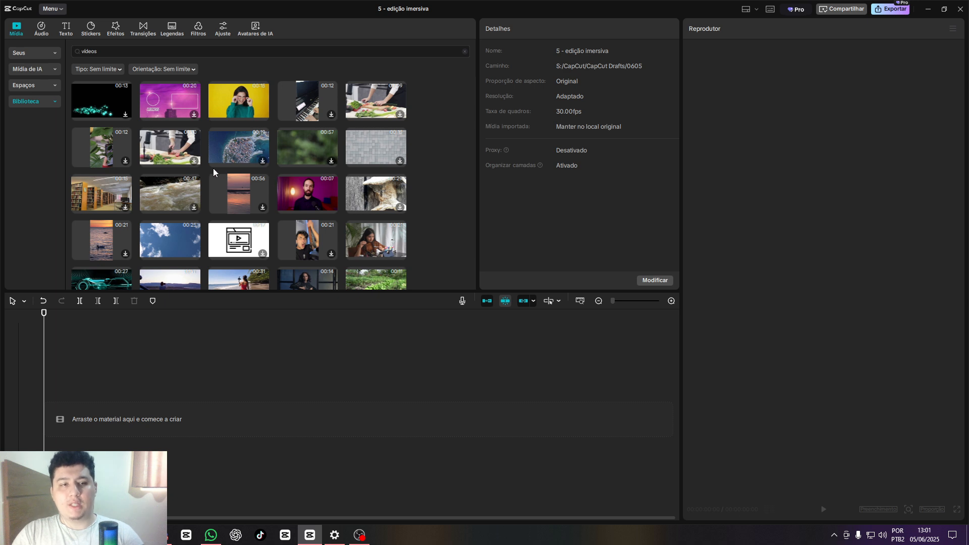
click(304, 109)
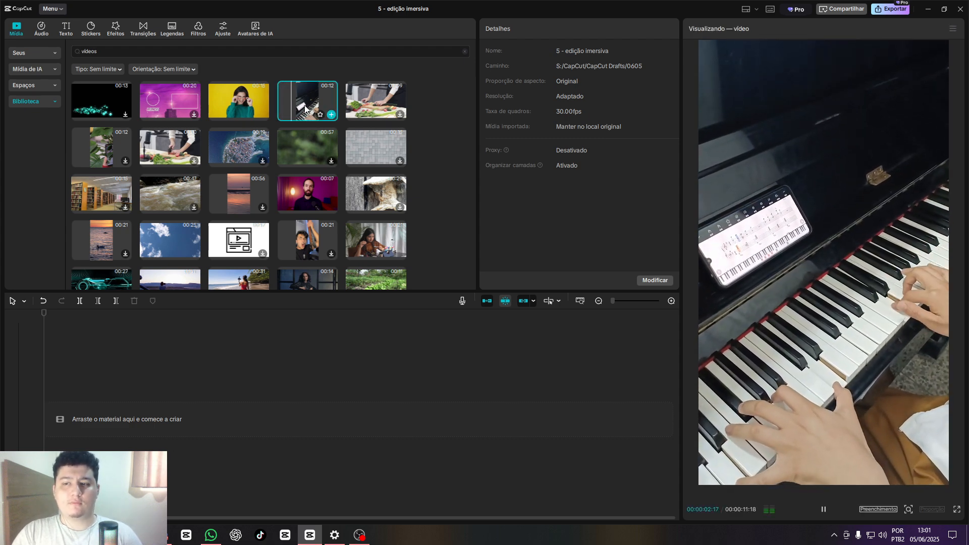
click(305, 106)
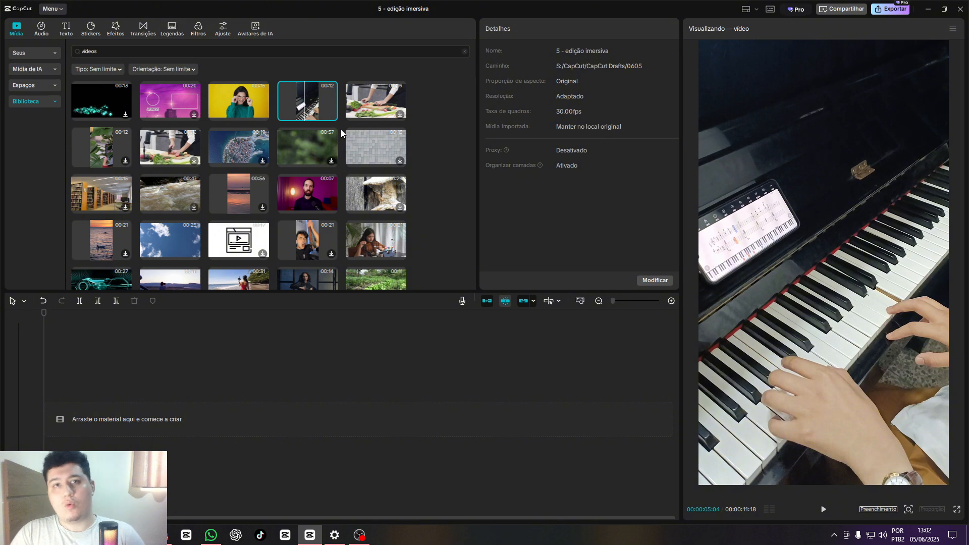
Preview the vegetable-chopping clip and place it at the start of the empty timeline
scroll(348, 132, down, 2)
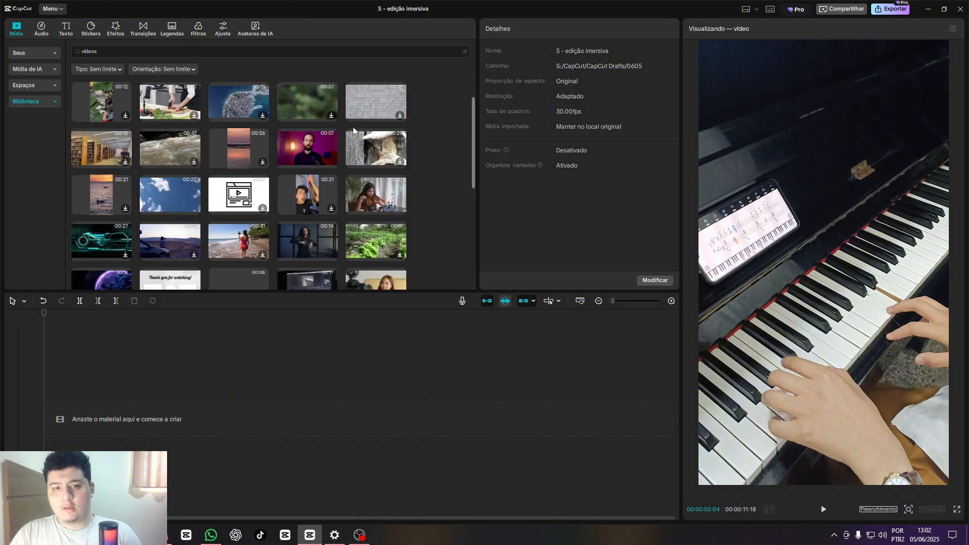
scroll(349, 135, up, 2)
click(366, 107)
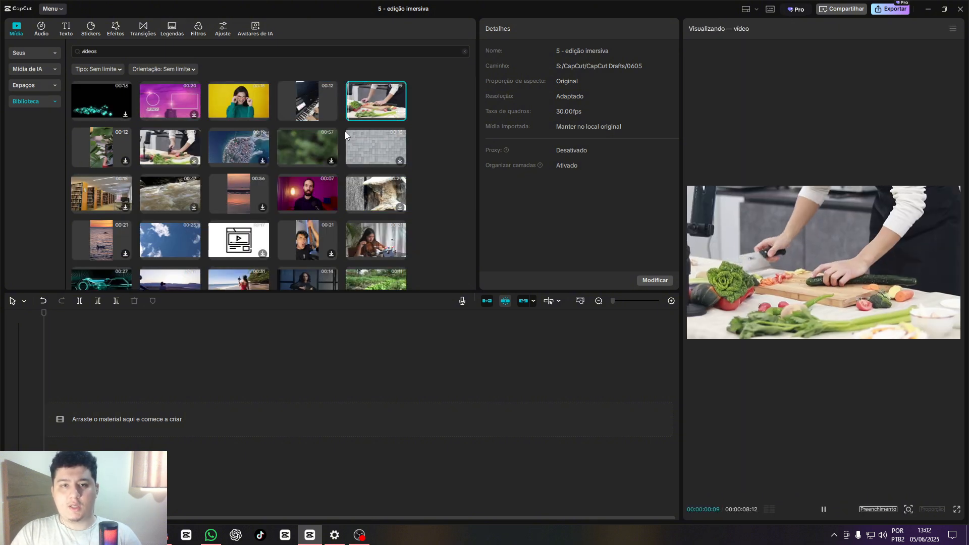
drag(367, 107, 177, 388)
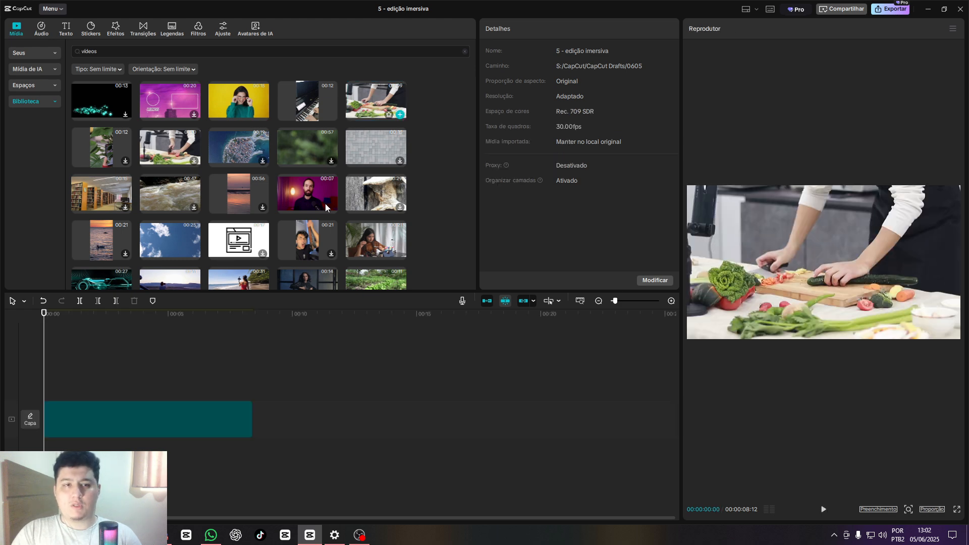
Place the aerial island clip after the chopping clip, and insert the purple planet intro clip between the two
click(260, 151)
drag(263, 152, 301, 419)
drag(101, 242, 263, 411)
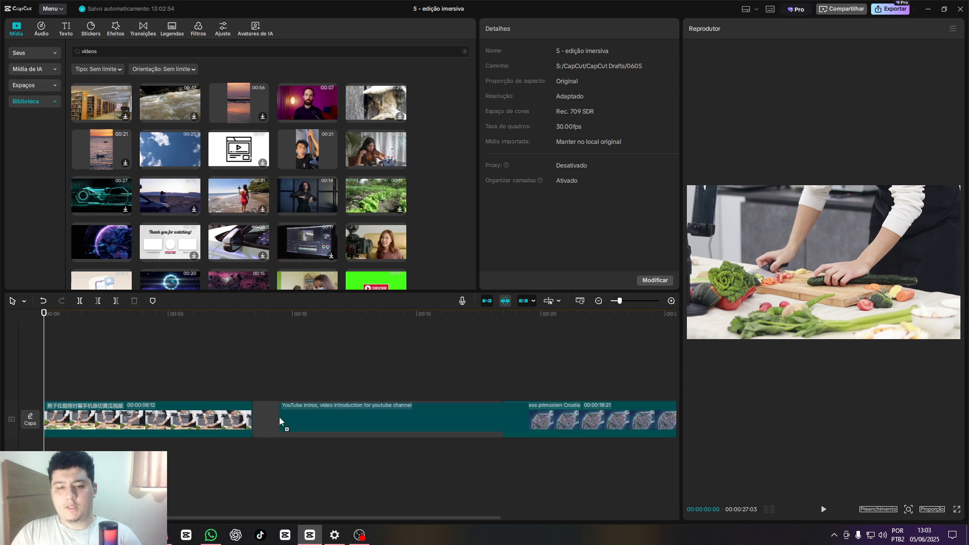
click(419, 376)
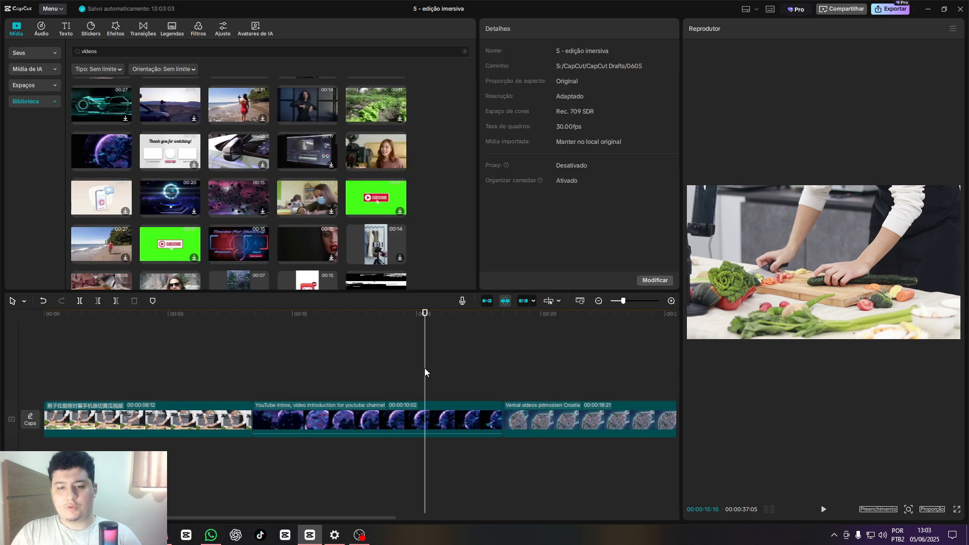
Insert the glowing blue ring intro clip directly after the chopping clip and return the playhead to the start
click(170, 198)
drag(170, 198, 247, 392)
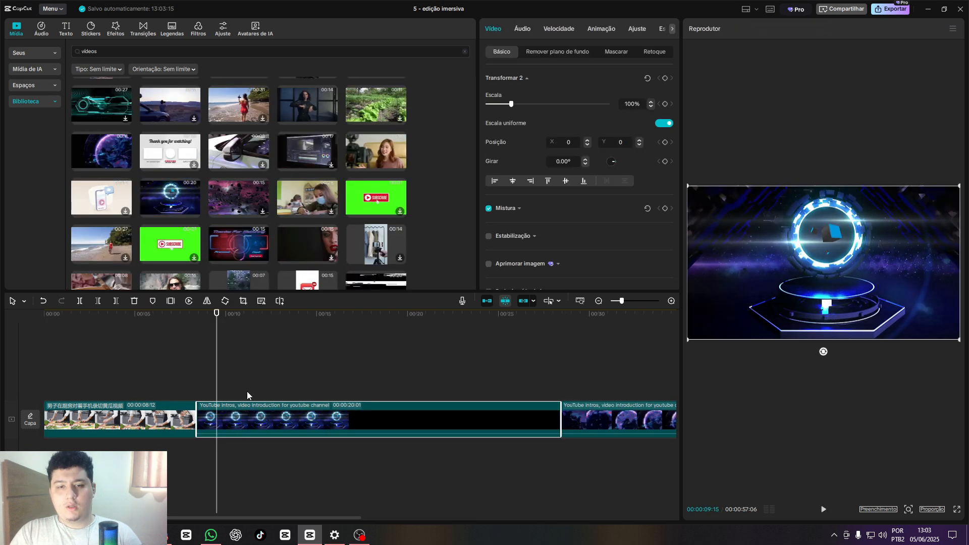
click(43, 374)
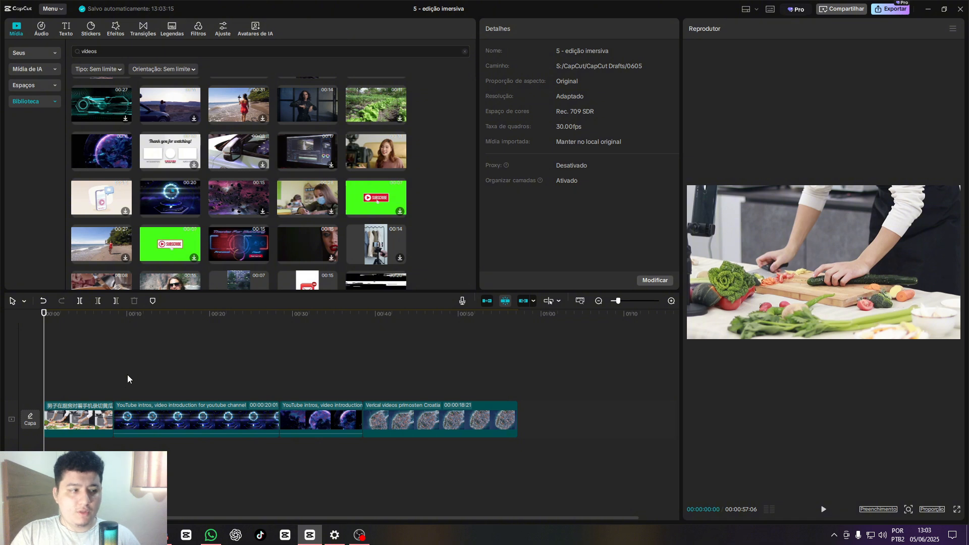
Switch the workspace layout to Padrão and apply the "Notas...sivas" entrance animation to the chopping clip
click(95, 433)
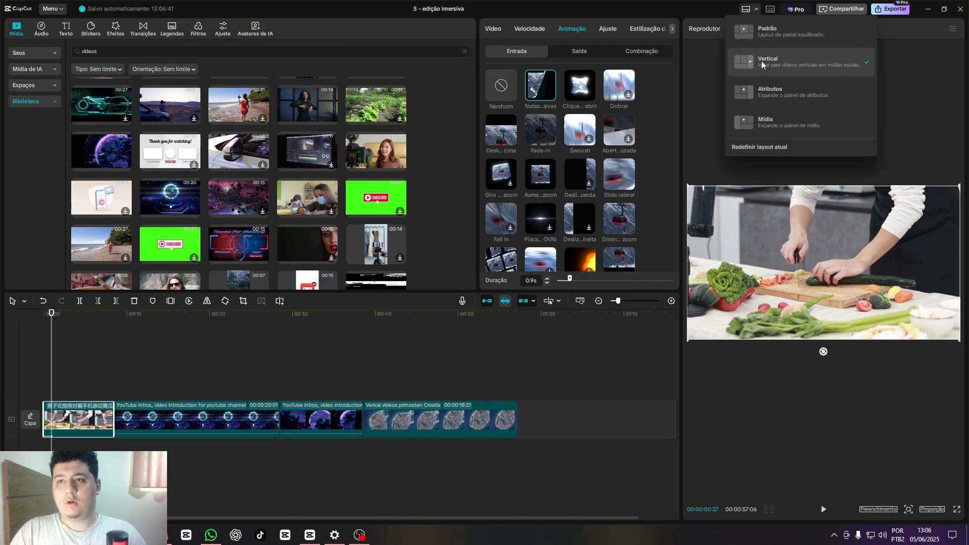
click(767, 38)
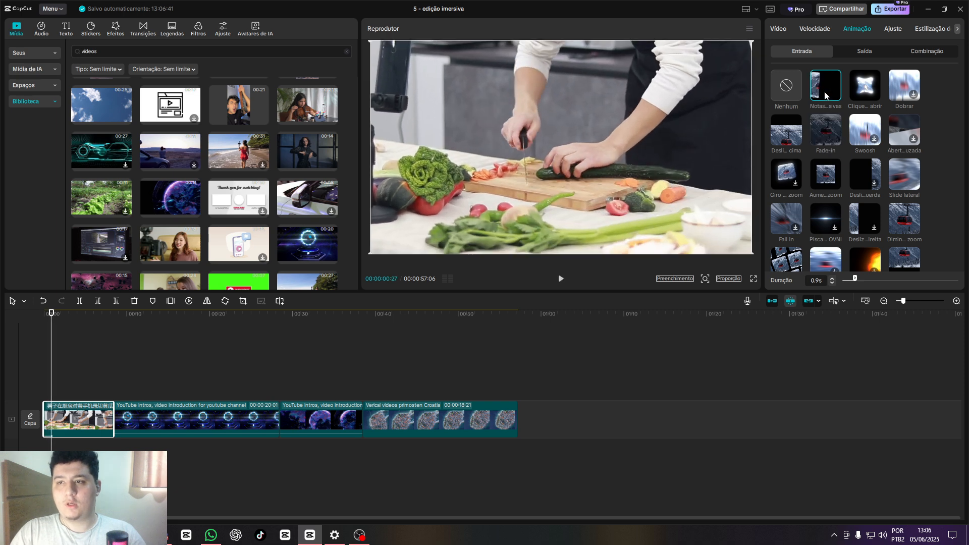
click(825, 96)
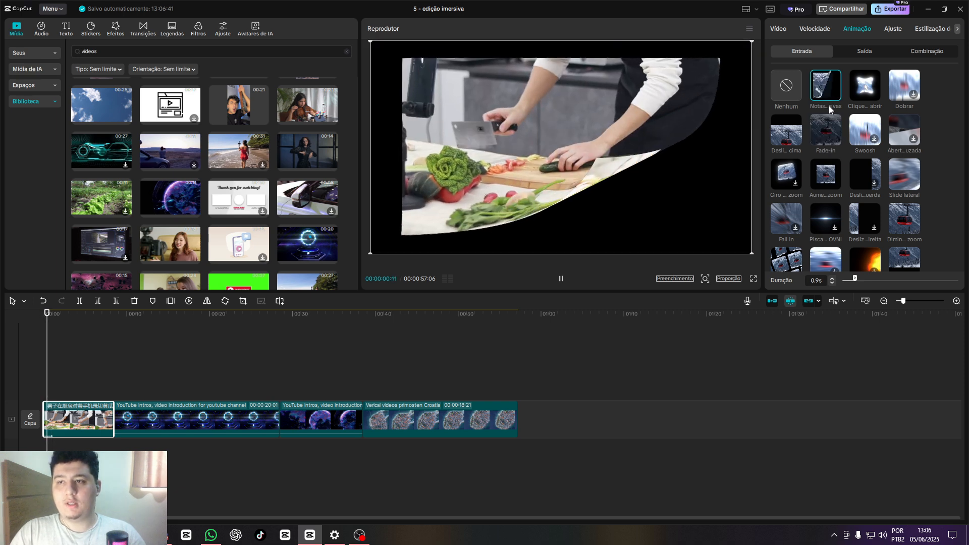
click(92, 398)
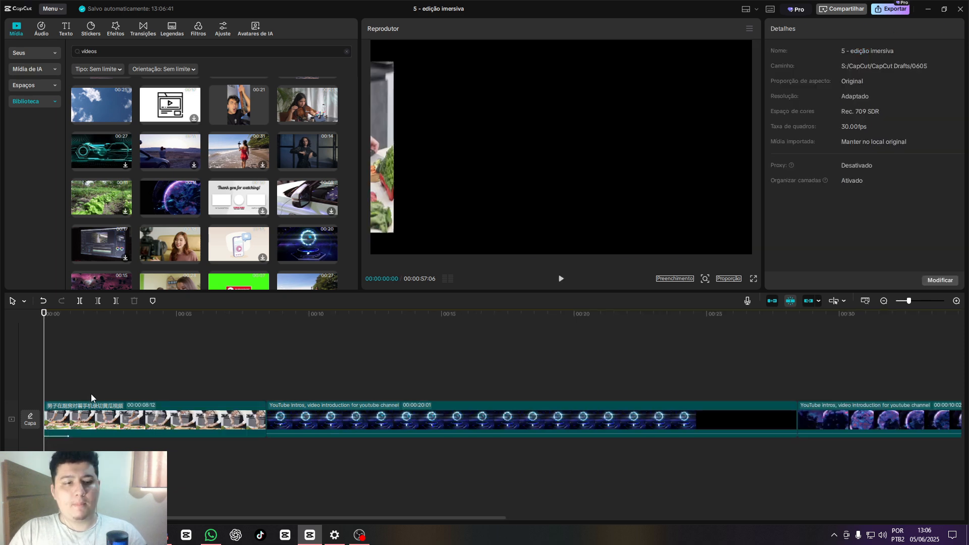
Import Foleando Papéis.wav from the "+ usados" sound effects folder, searching for "folea", and place it under the first clip's start
click(36, 52)
click(91, 51)
scroll(25, 121, up, 5)
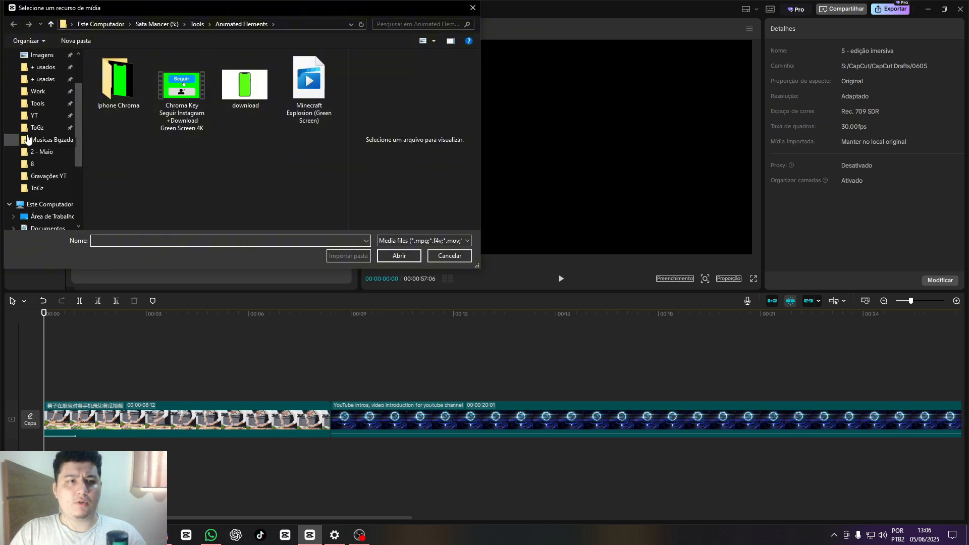
click(35, 128)
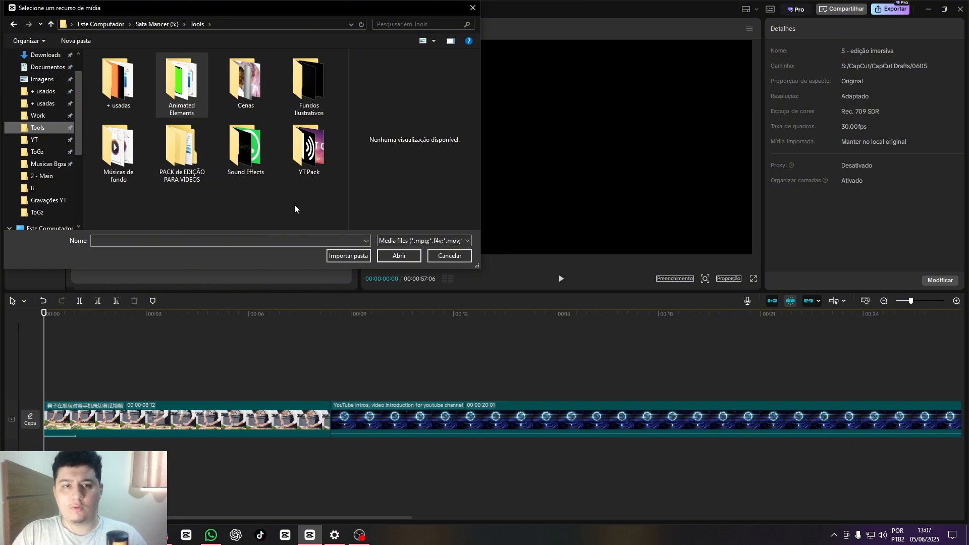
click(44, 91)
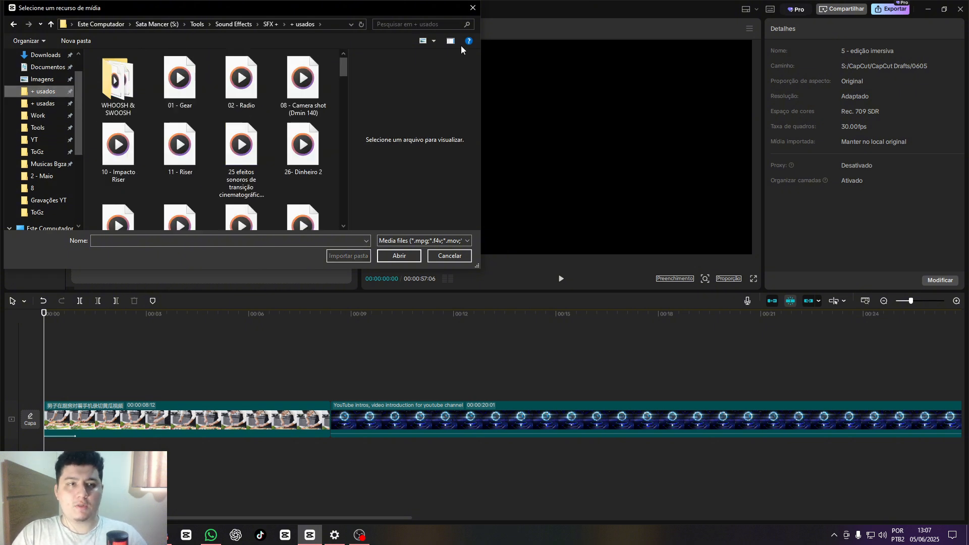
click(420, 25)
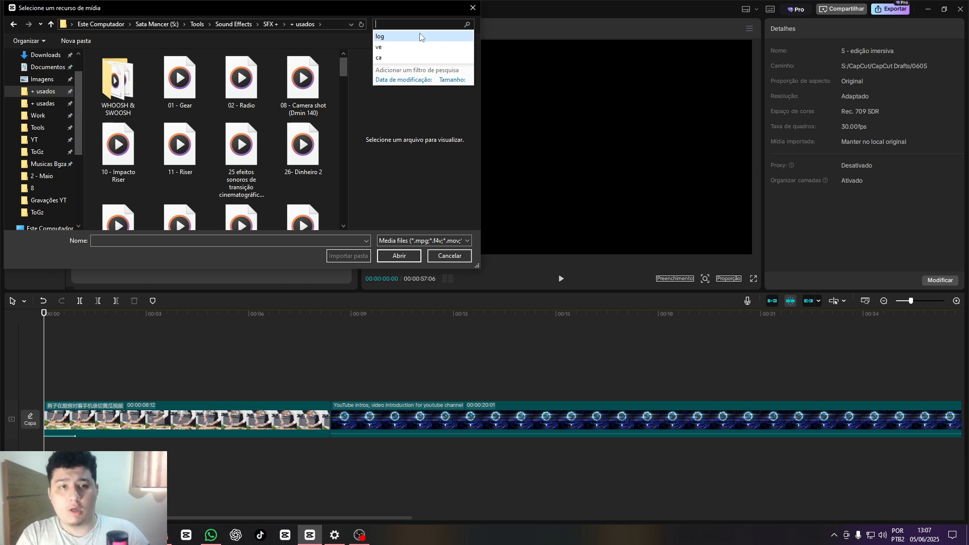
text(folea)
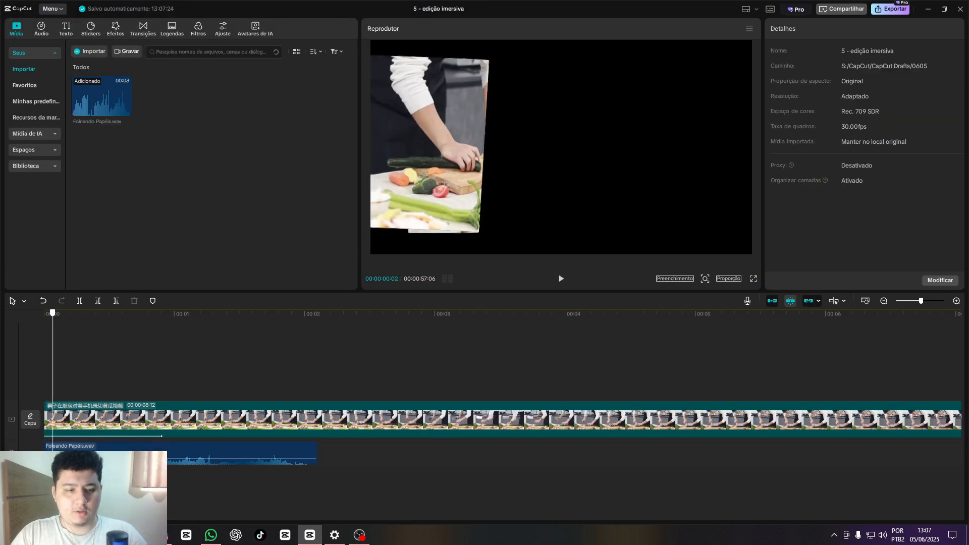
Play the start of the timeline to check the paper sound against the entrance animation
click(52, 486)
key(space)
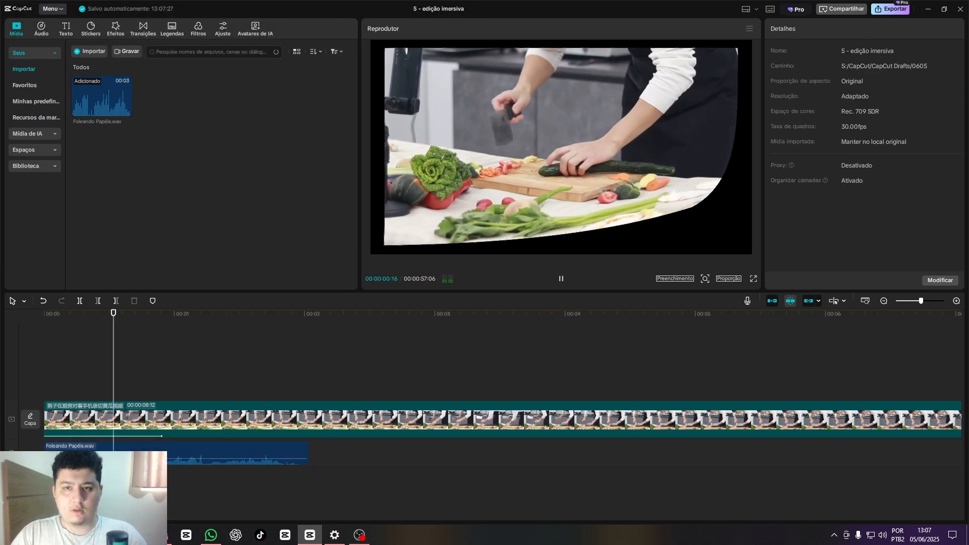
key(space)
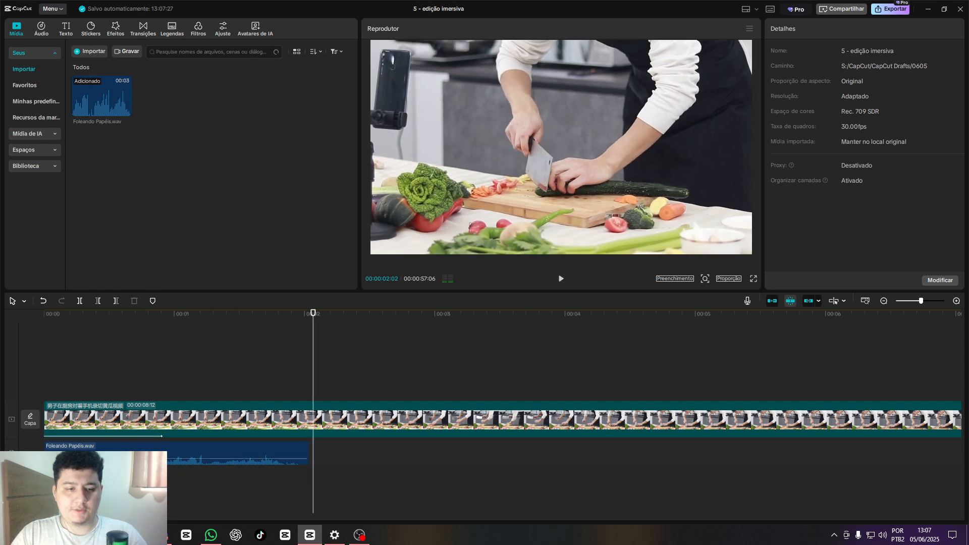
Trim the end of the paper sound effect so it lasts about 0.7 seconds from the timeline start
drag(313, 475, 43, 480)
click(135, 458)
key(w)
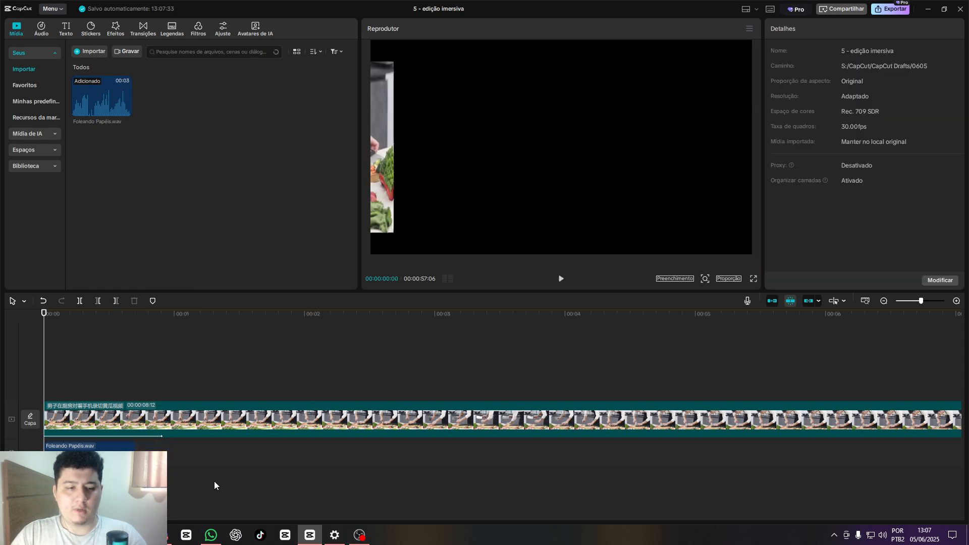
Play the opening up to 00:00:02:18 and trim the end of the chopping clip at that point
key(space)
key(space)
scroll(339, 419, down, 3)
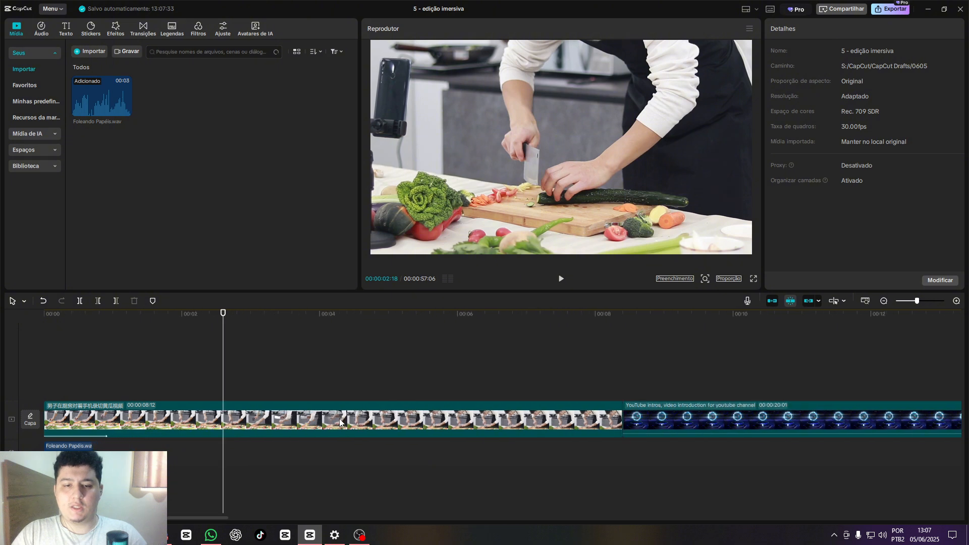
key(w)
Add the Nuvem transition between the chopping clip and the blue ring intro clip
click(142, 28)
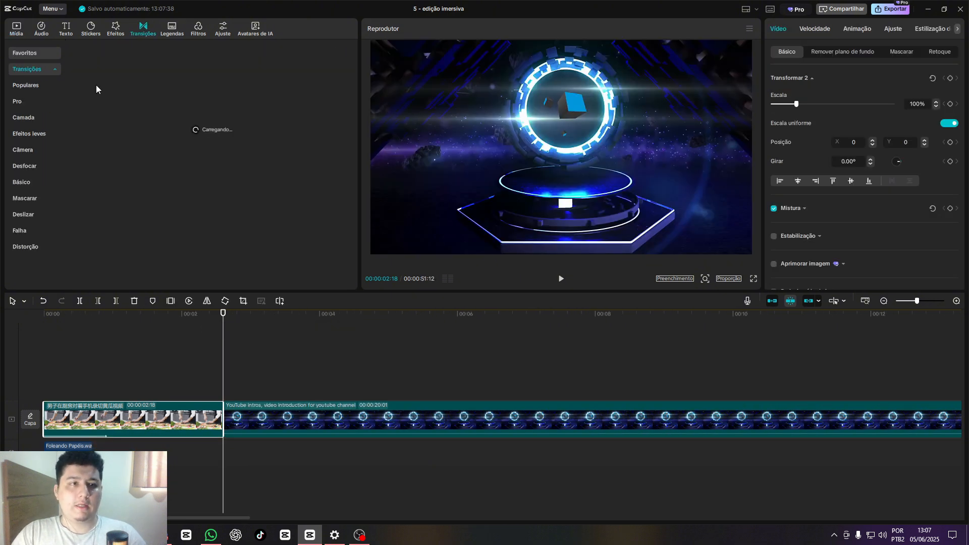
mouse_move(160, 117)
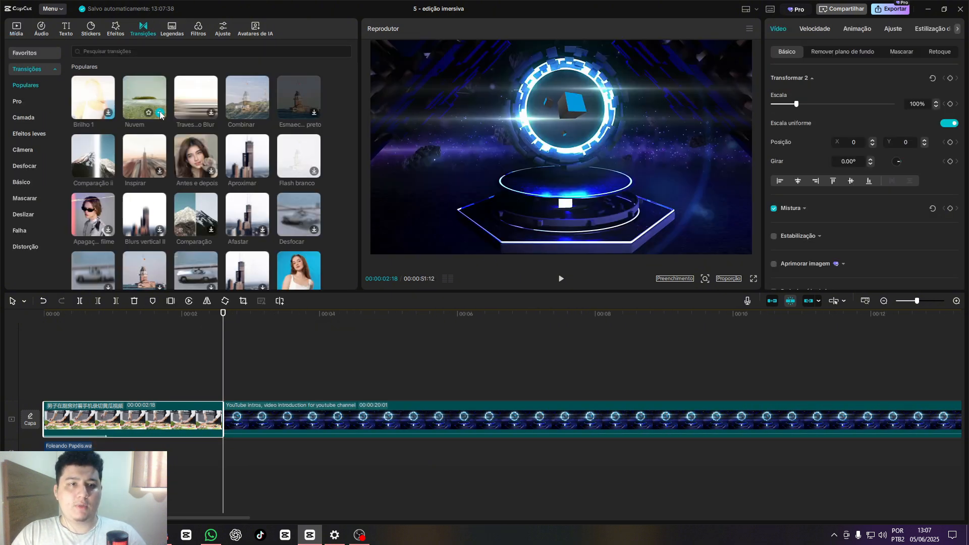
click(159, 113)
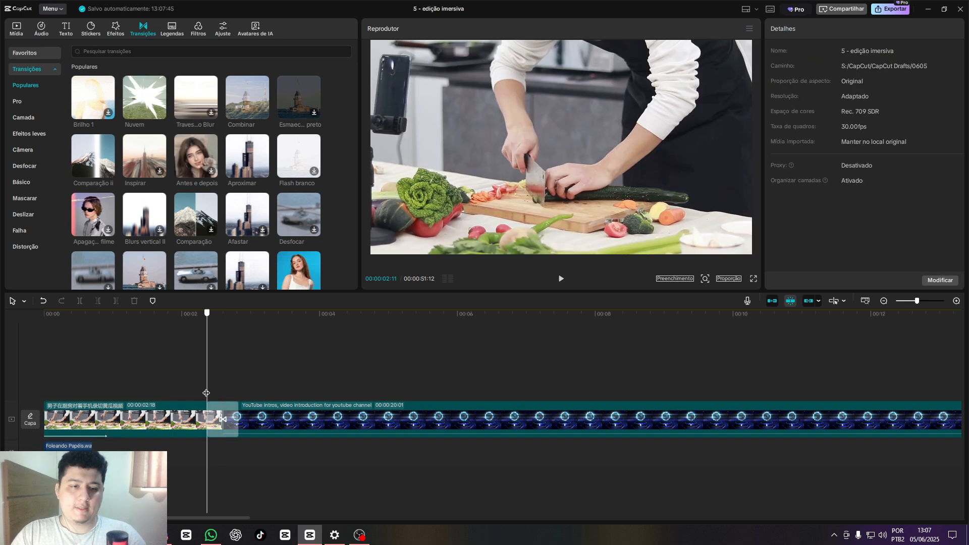
Import Woosh Vento.mp3 and place it on the audio track from the start of the transition, at 00:00:02:11
click(9, 33)
click(89, 52)
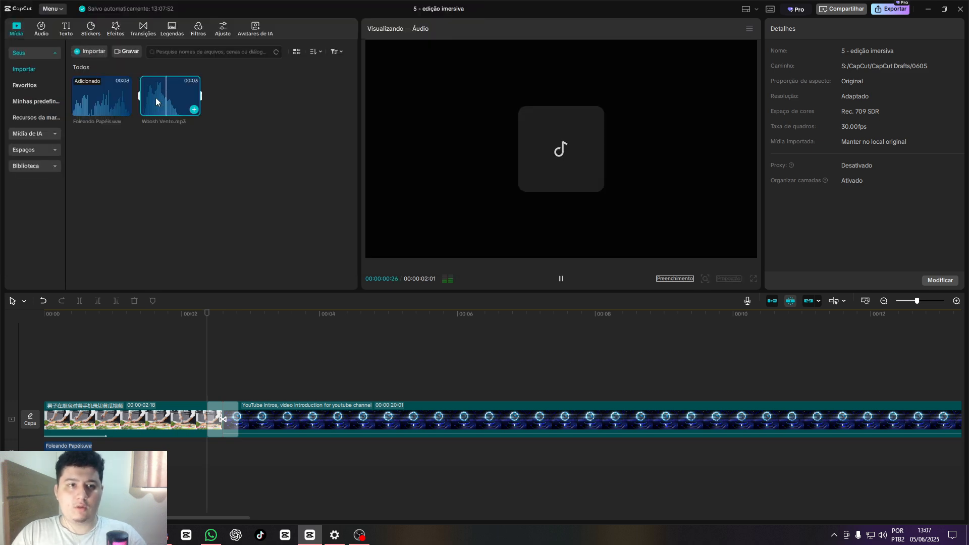
drag(156, 98, 234, 449)
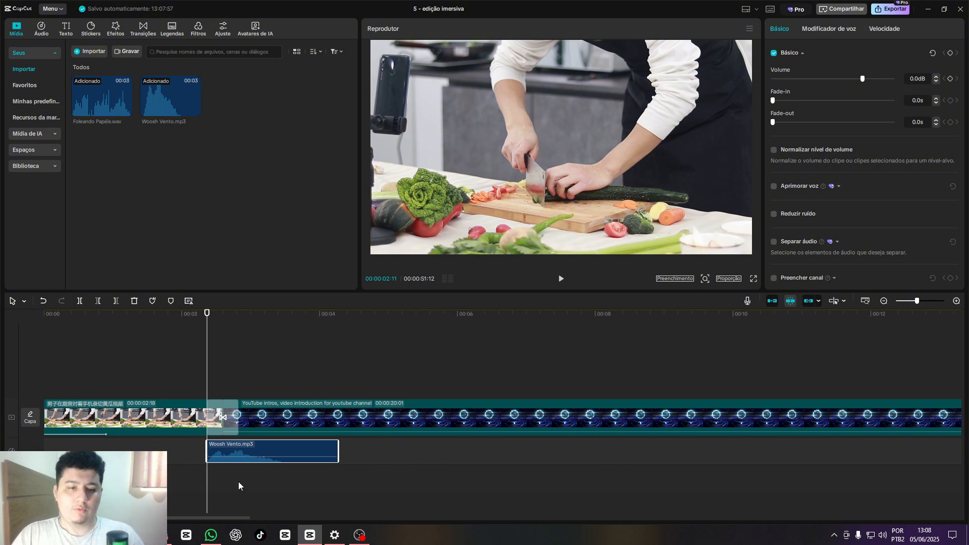
Play the section around the transition to check the whoosh sound's timing
click(196, 486)
key(space)
drag(152, 456, 179, 433)
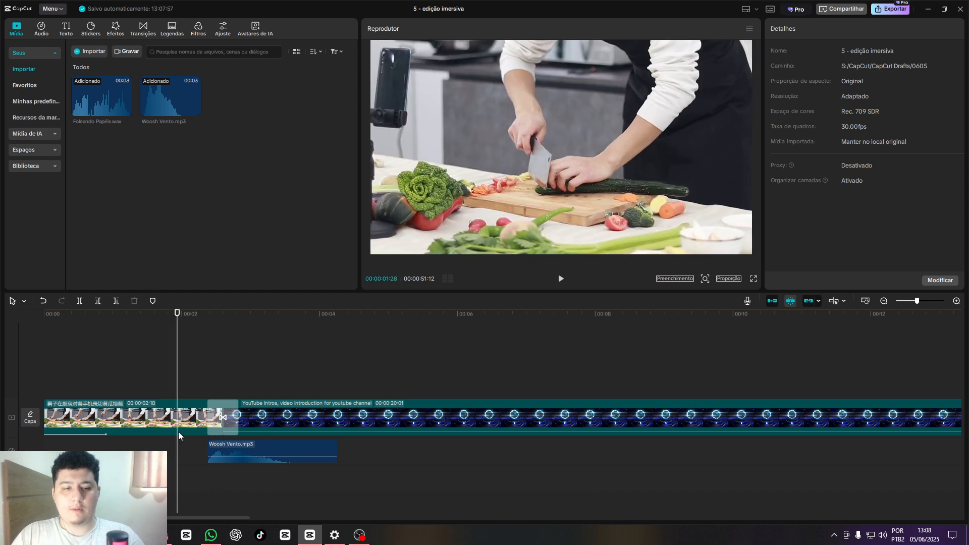
Trim the end of the chopping clip at 00:00:01:28, realign Woosh Vento.mp3 with the transition's start and play the transition
click(178, 432)
key(w)
drag(233, 449, 190, 453)
click(141, 474)
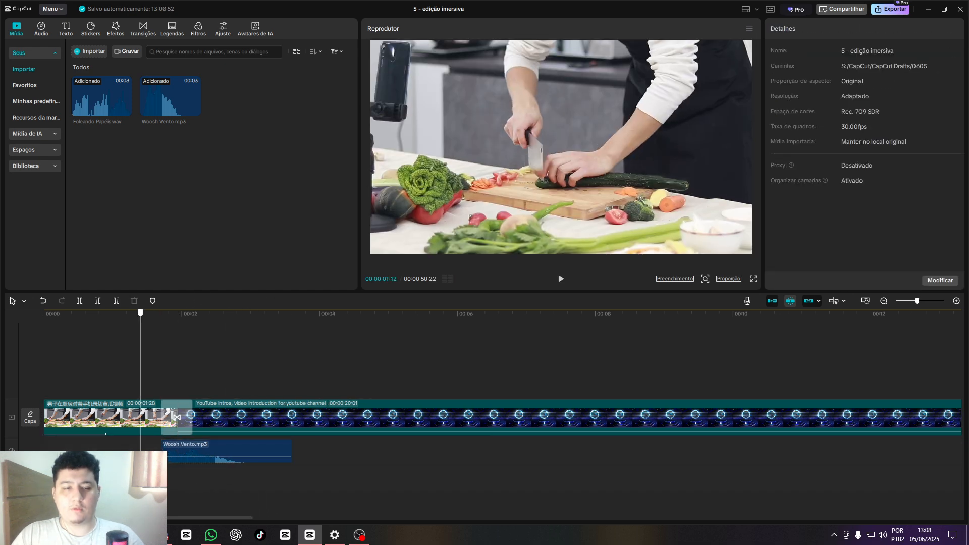
key(space)
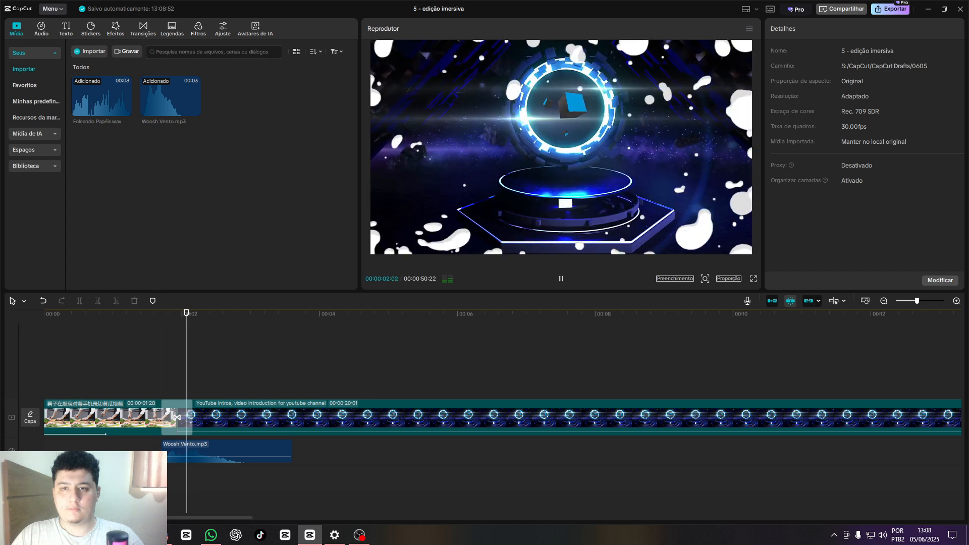
drag(232, 444, 197, 400)
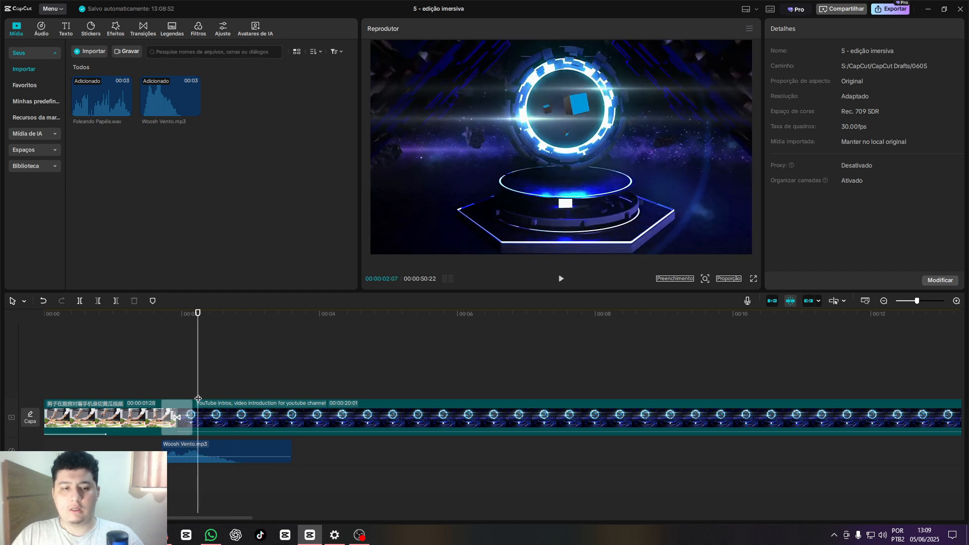
Try Sci-Fi Riser 2.mp3 as a riser for 00:00:02:12 by importing and previewing it, and undo the import
click(210, 480)
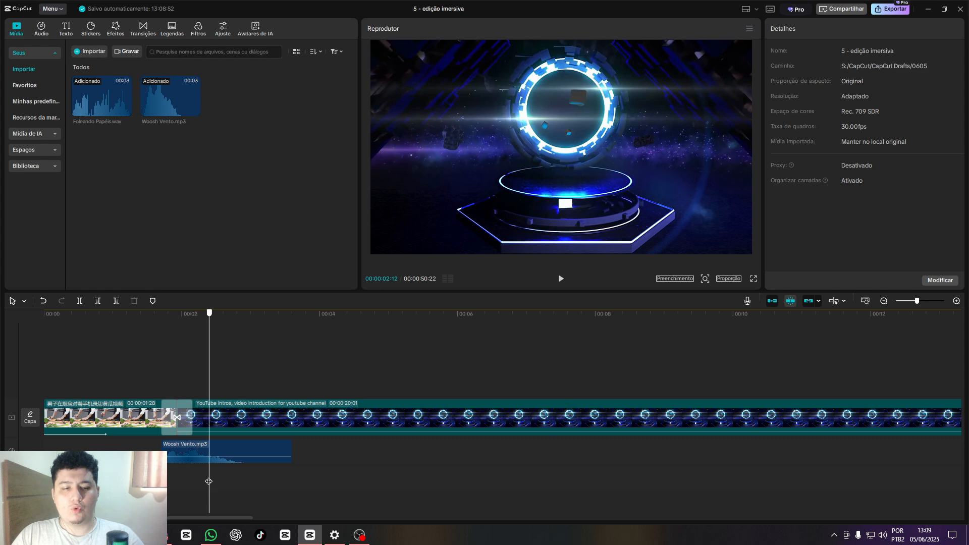
click(82, 50)
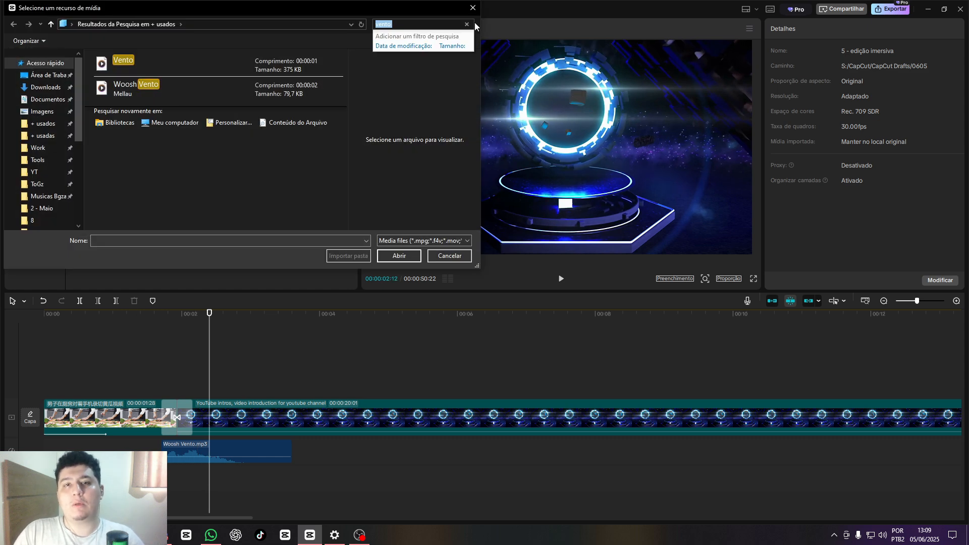
click(466, 25)
text(sci)
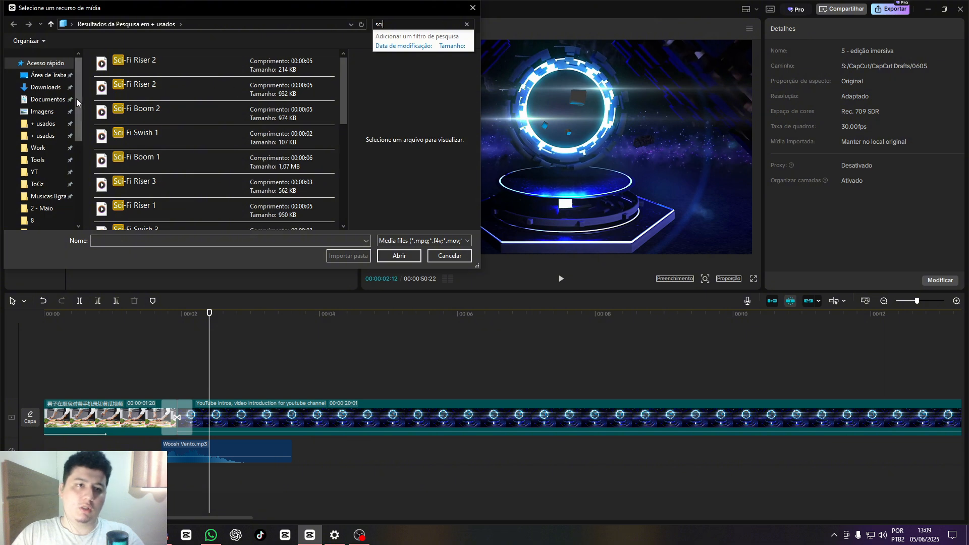
double_click(183, 59)
click(223, 109)
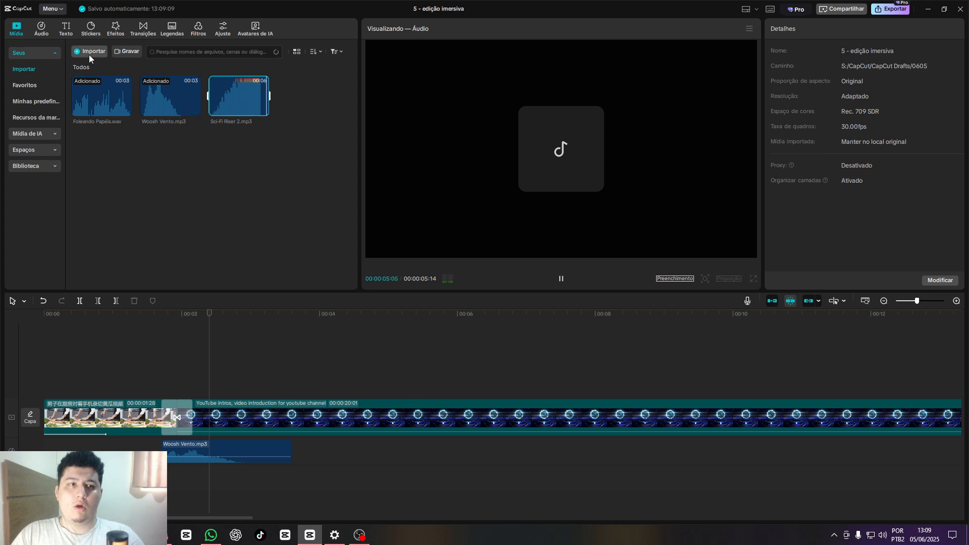
key(ctrl+z)
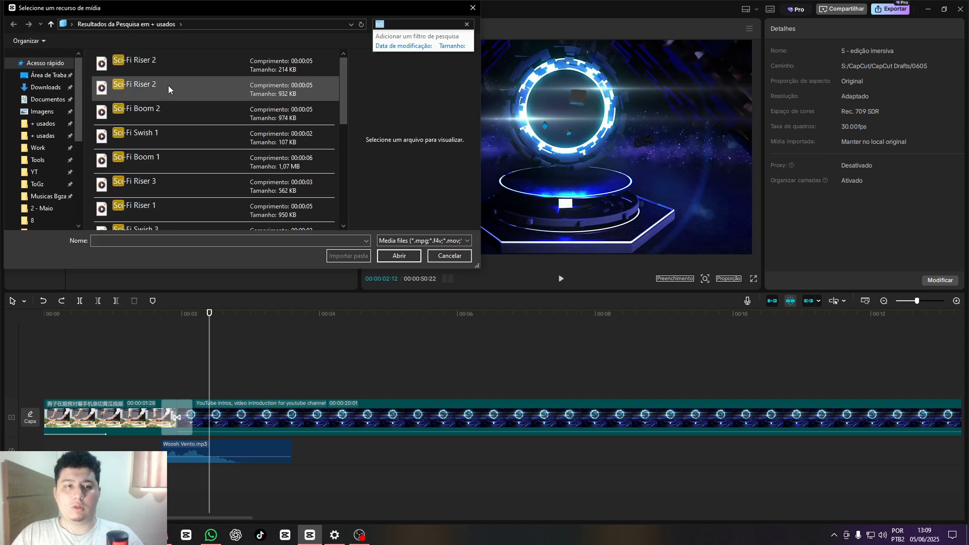
Search the sound effects for "riser", import 11 - Riser.wav, place it on a new audio track at 00:00:02:12 and play it
scroll(171, 96, down, 4)
scroll(304, 85, up, 4)
text(riser)
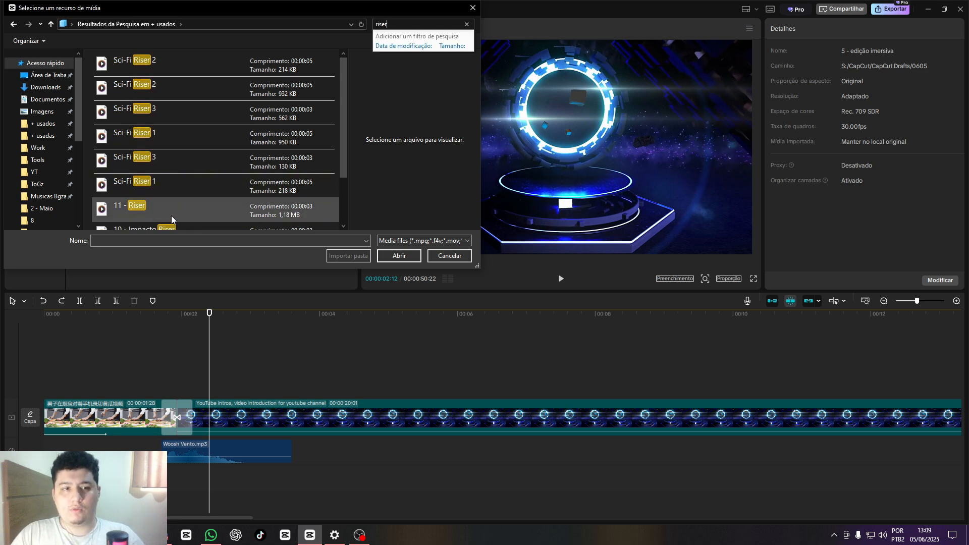
double_click(171, 216)
drag(263, 88, 244, 474)
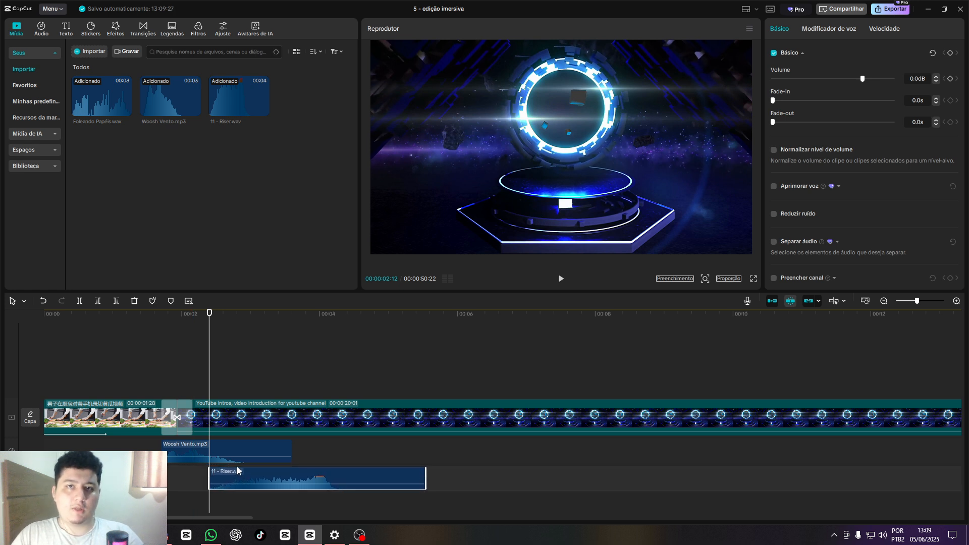
key(space)
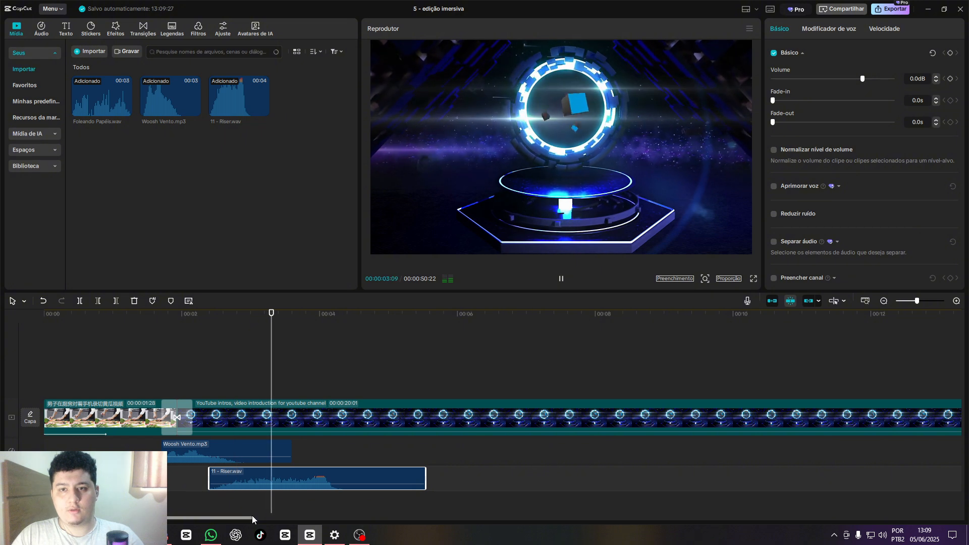
Remove 11 - Riser.wav, place it again at 00:00:02:13 and play it against the blue ring clip
click(212, 487)
key(Delete)
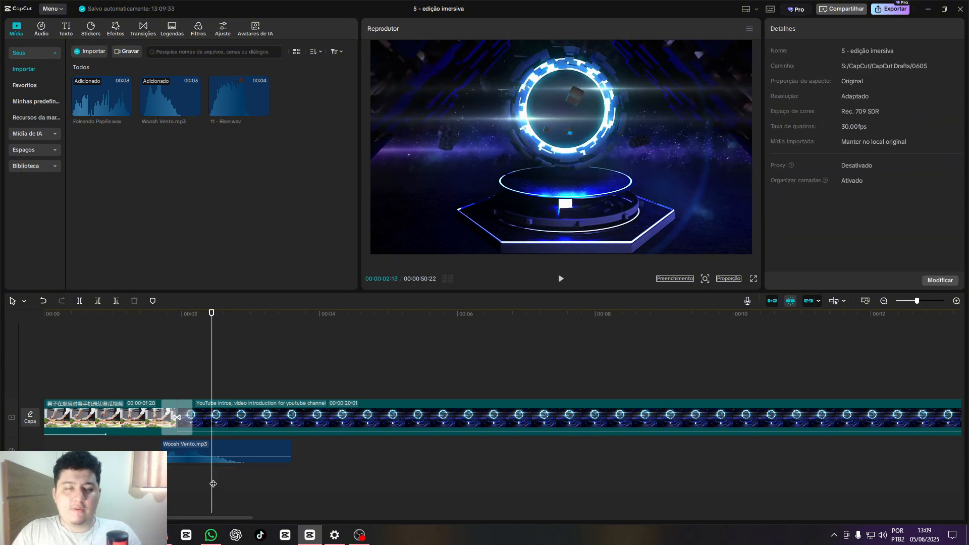
drag(240, 105, 210, 479)
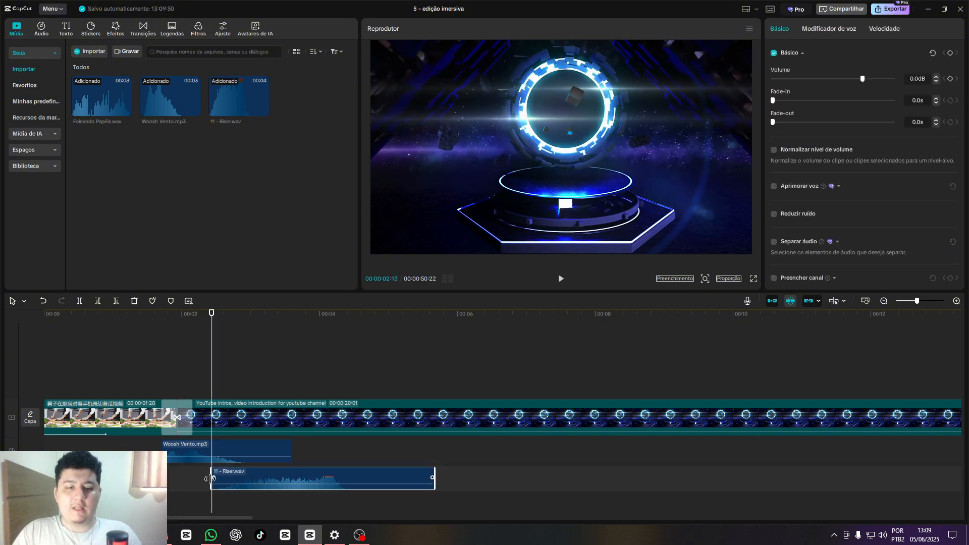
key(space)
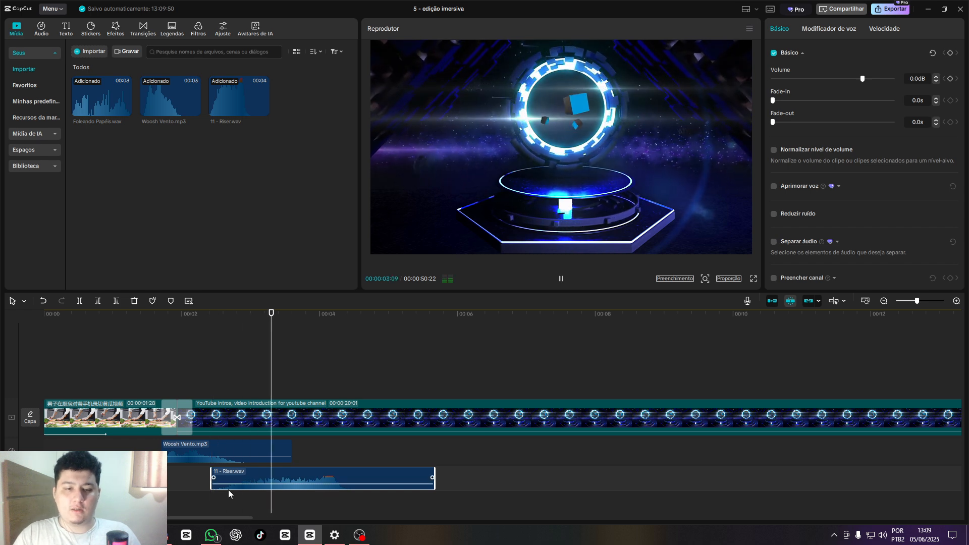
key(space)
Replace 11 - Riser.wav with Sci-Fi Riser 3.wav and trim the ends of the riser and the blue ring clip at 00:00:04:26
key(Delete)
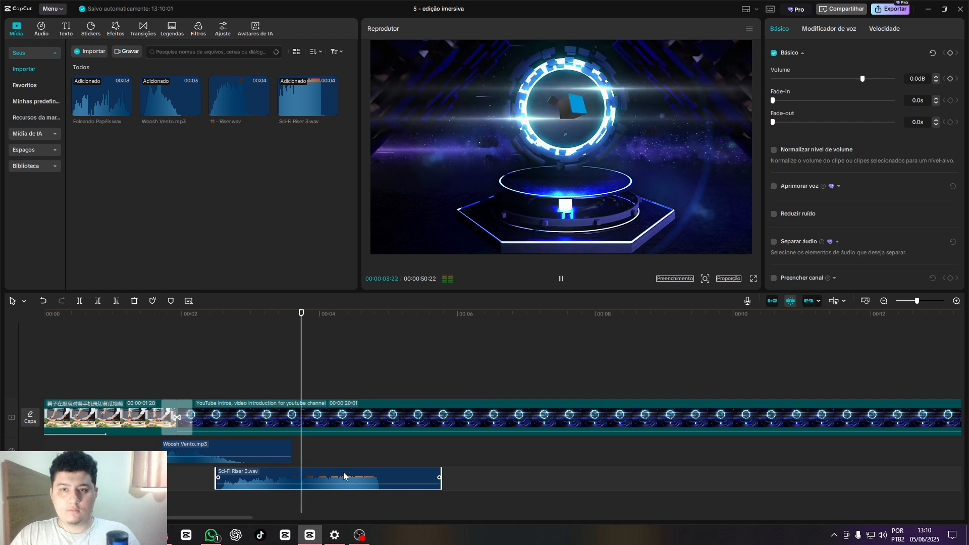
click(380, 447)
key(w)
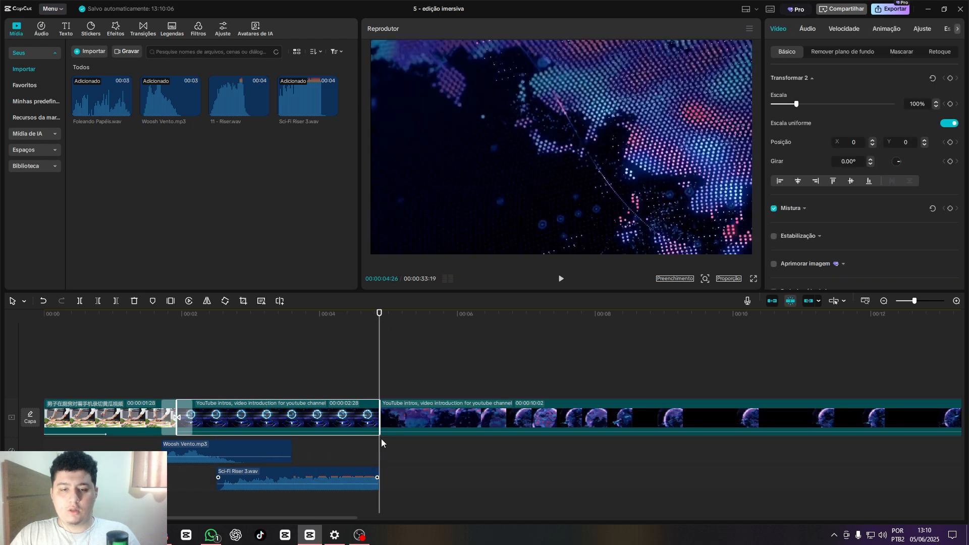
Add the Varredura de Blu-ray transition between the blue ring clip and the globe clip, accepting duplicated frames
click(148, 29)
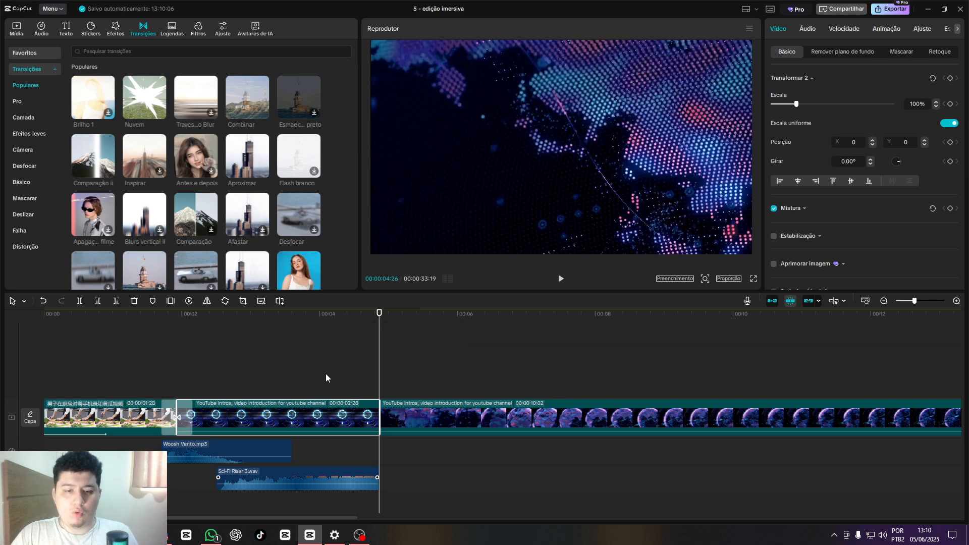
scroll(153, 183, down, 8)
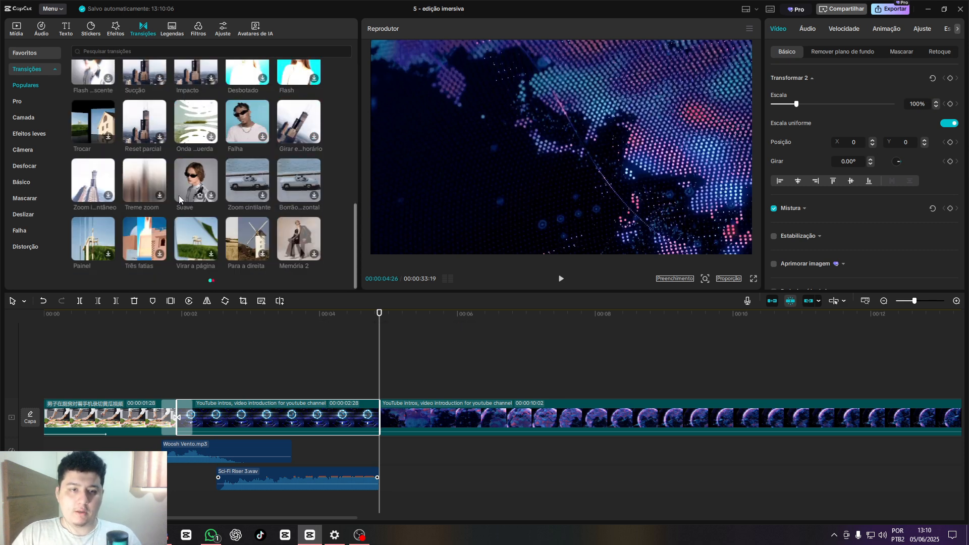
scroll(148, 170, down, 5)
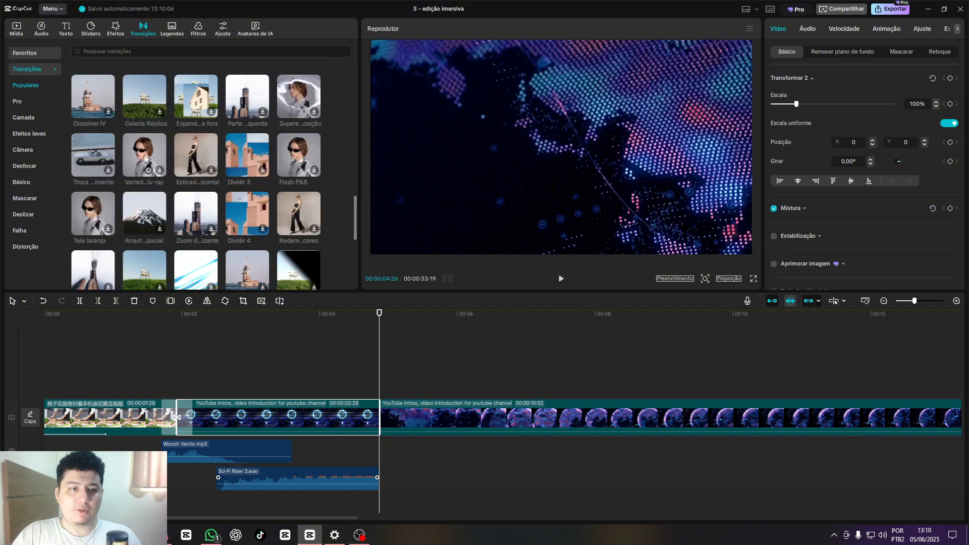
click(145, 158)
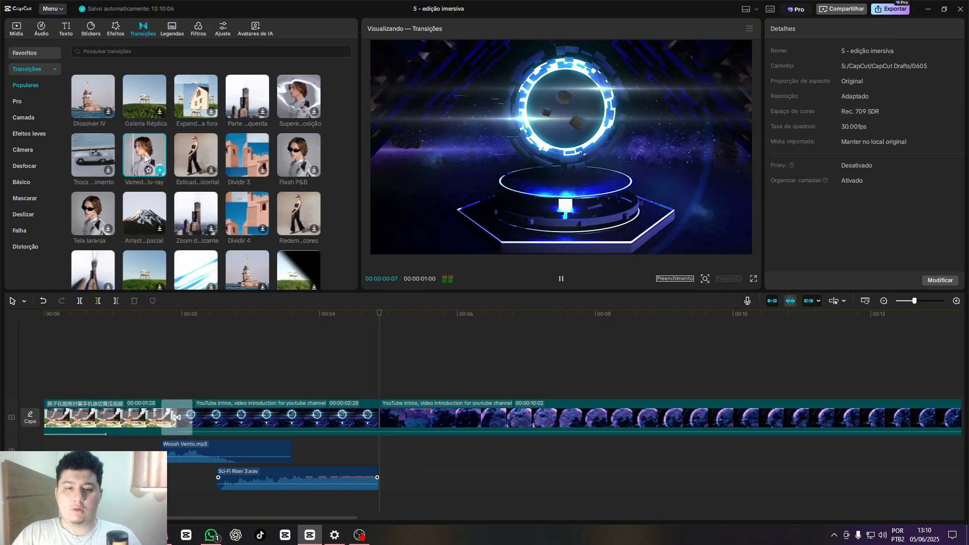
drag(145, 158, 379, 417)
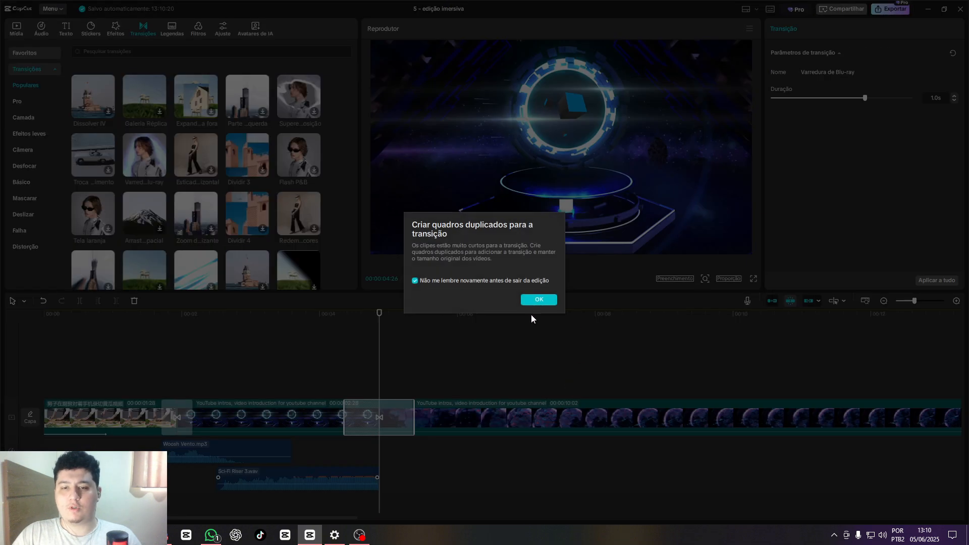
click(541, 300)
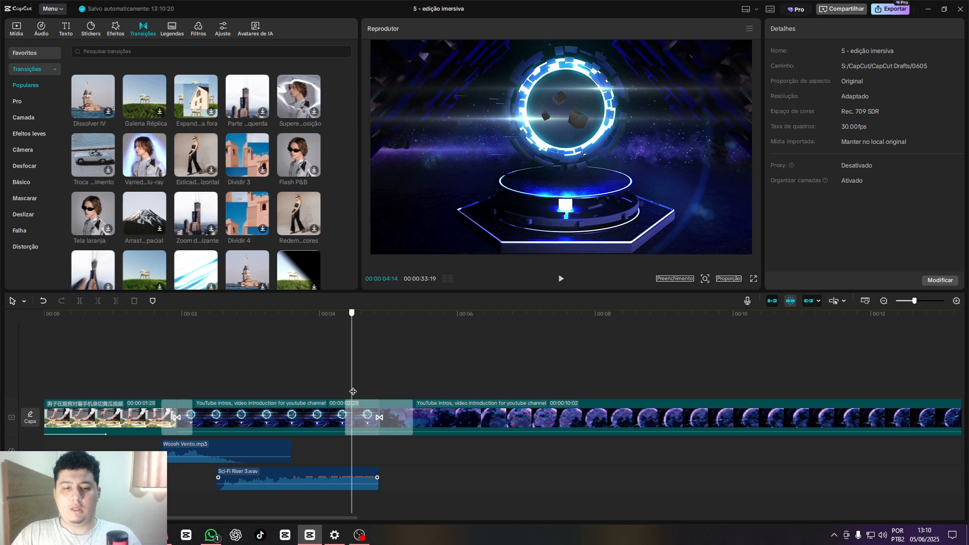
Import 10 - Impacto Riser.mp3 and place it on a new audio track just before the Varredura de Blu-ray transition
click(26, 31)
click(120, 122)
double_click(115, 161)
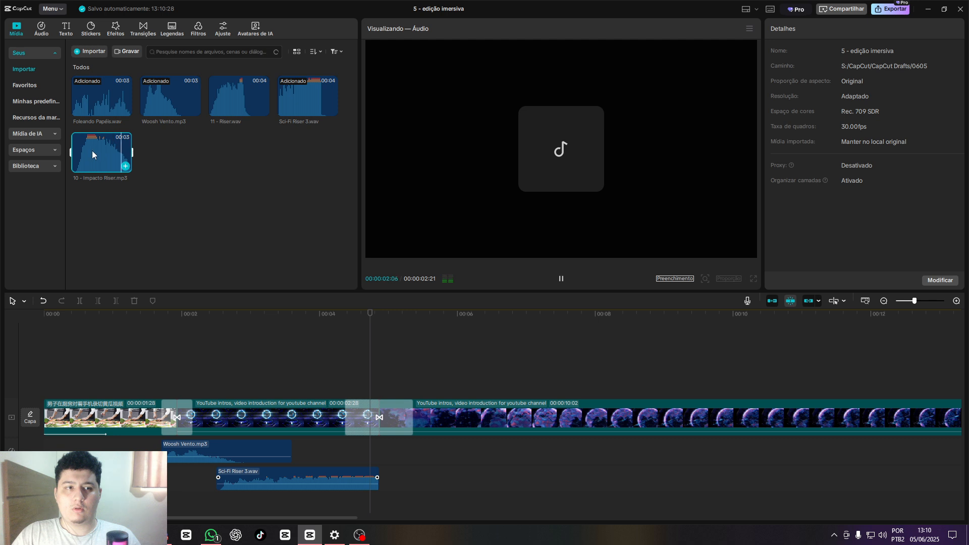
click(125, 165)
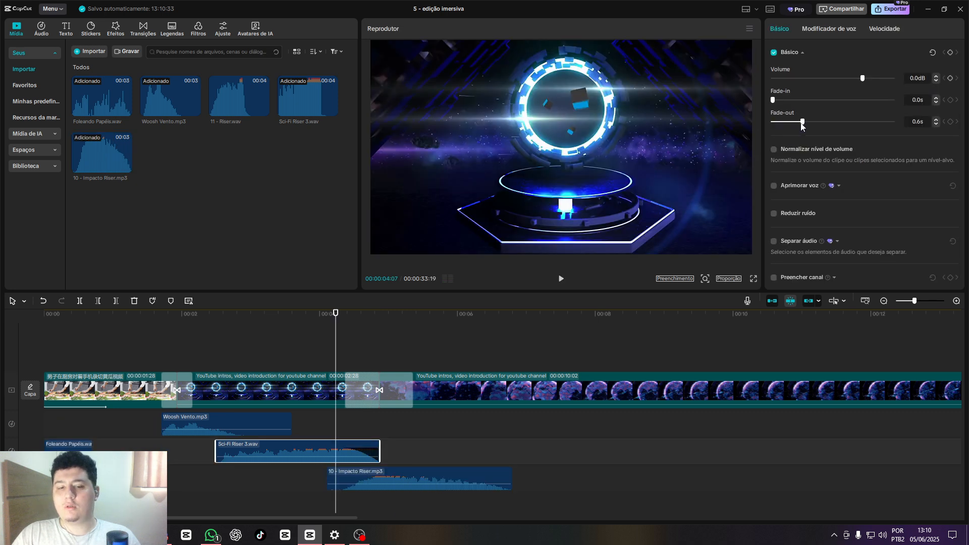
Set a 0.6 s fade-out on Sci-Fi Riser 3.wav, and a 1.4 s fade-in and 0.8 s fade-out on 10 - Impacto Riser.mp3
click(787, 122)
click(398, 477)
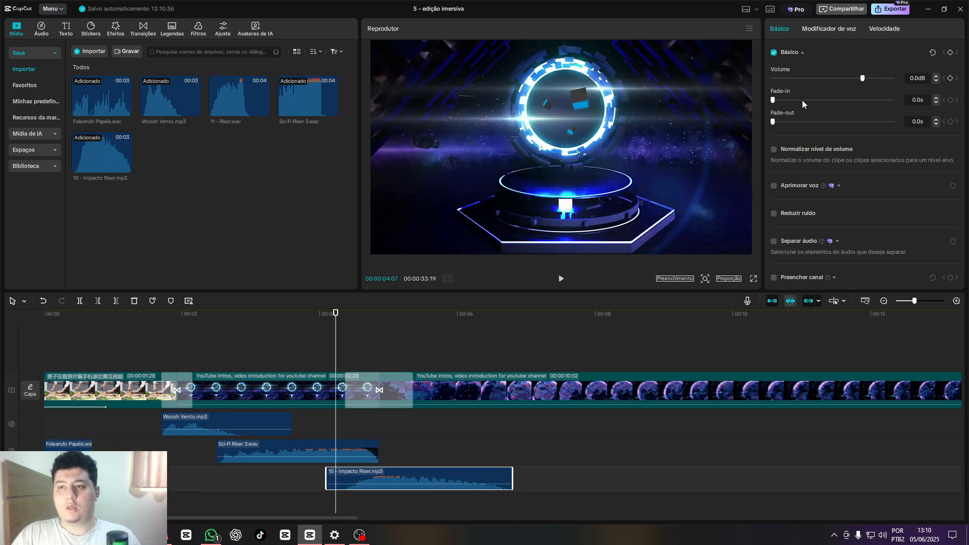
click(835, 101)
click(267, 357)
key(space)
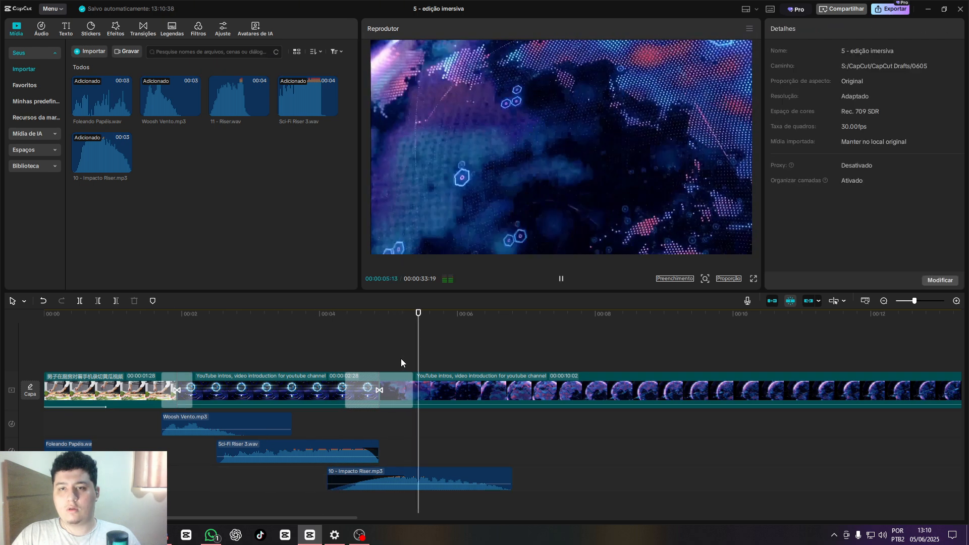
click(433, 479)
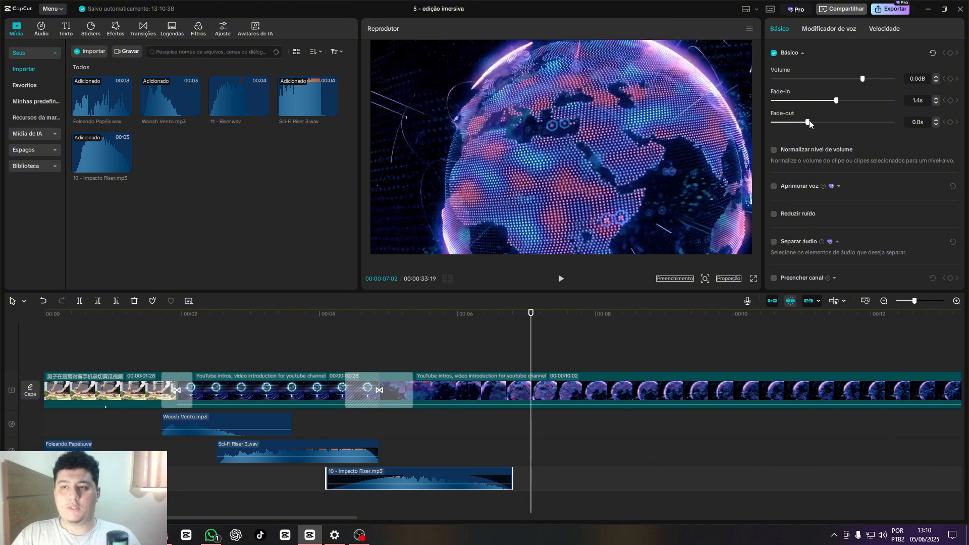
Import Vento.wav and place it on a new audio track at the start of the chopping clip
click(8, 372)
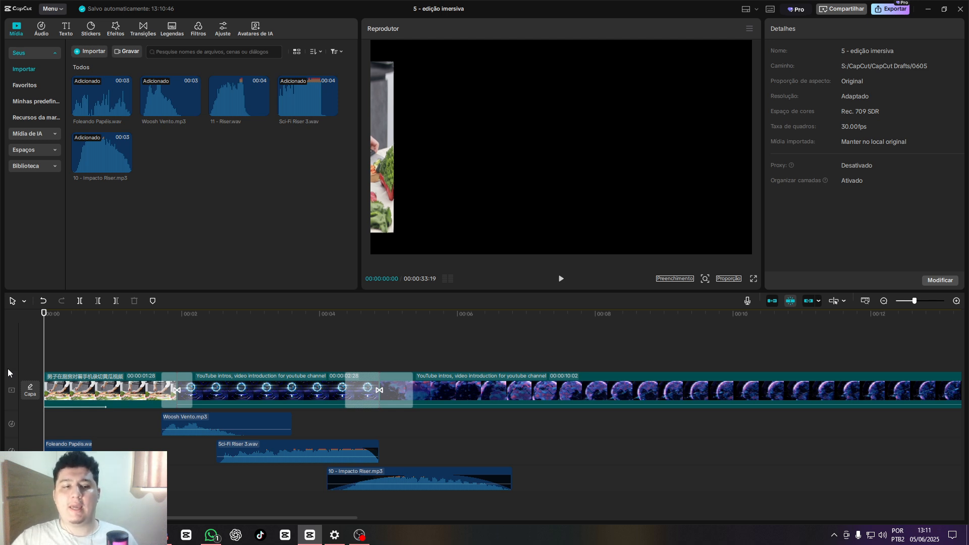
click(72, 401)
click(76, 447)
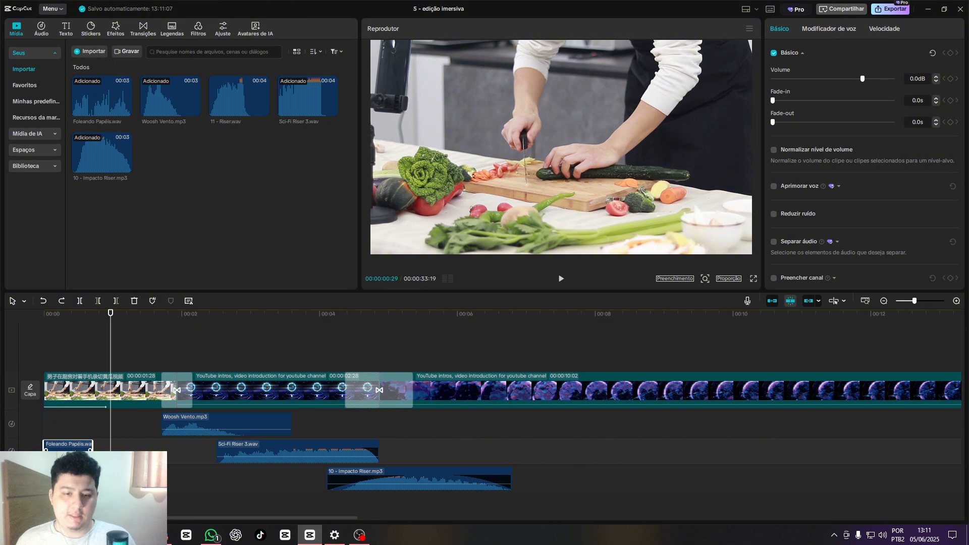
click(92, 51)
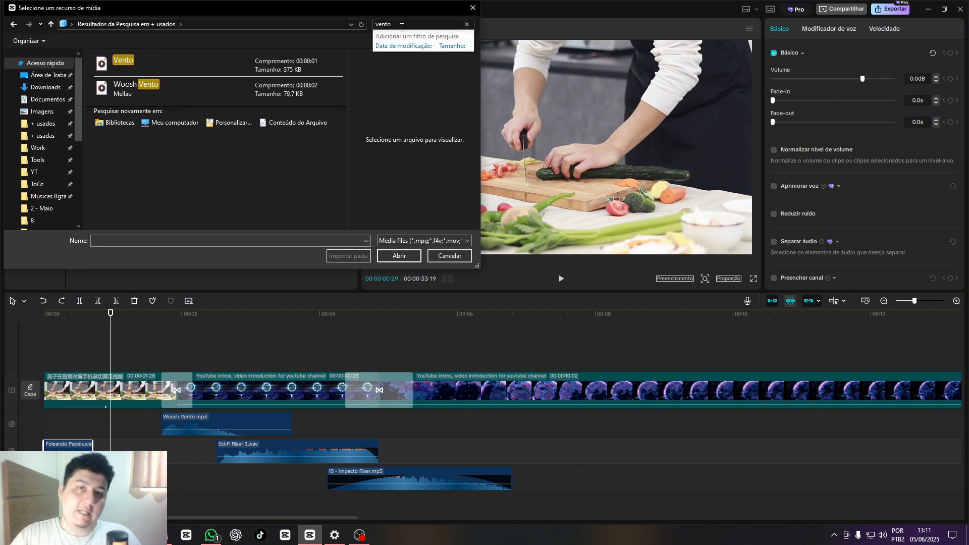
double_click(240, 69)
drag(170, 153, 49, 419)
click(50, 419)
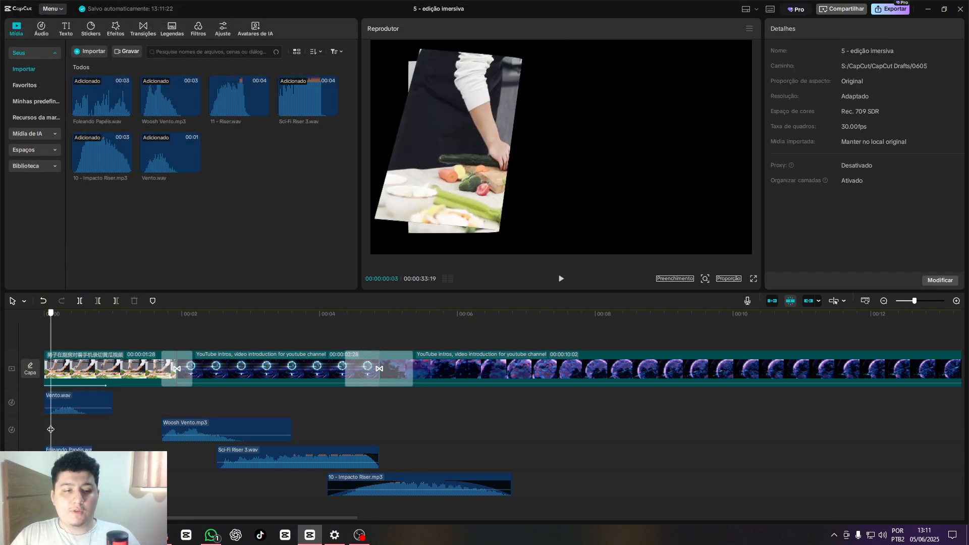
Trim the start of Vento.wav, disable Foleando Papéis.wav and play the opening to compare the sounds
click(48, 425)
click(60, 403)
key(q)
click(61, 422)
click(45, 449)
key(v)
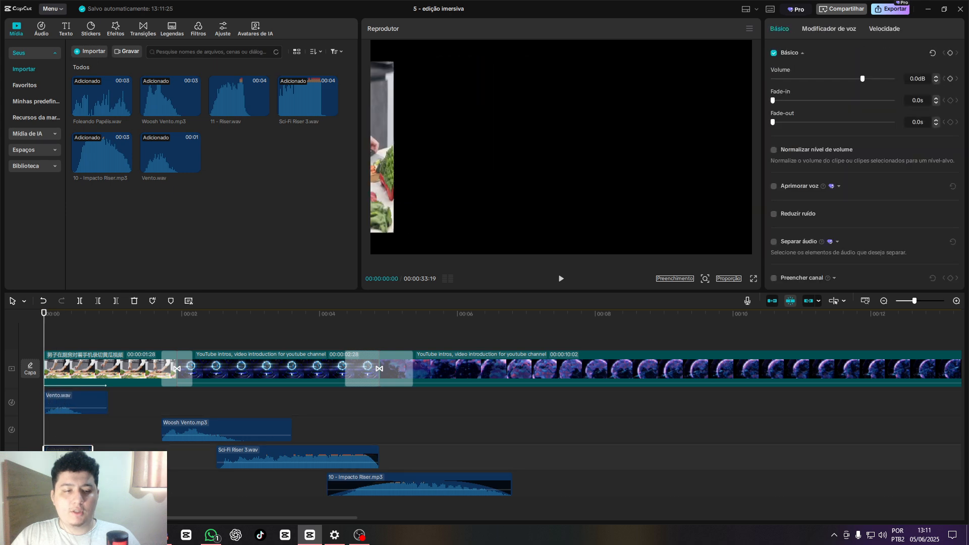
key(space)
key(space)
Undo the disabling of Foleando Papéis.wav and delete Vento.wav from the timeline
key(ctrl+z)
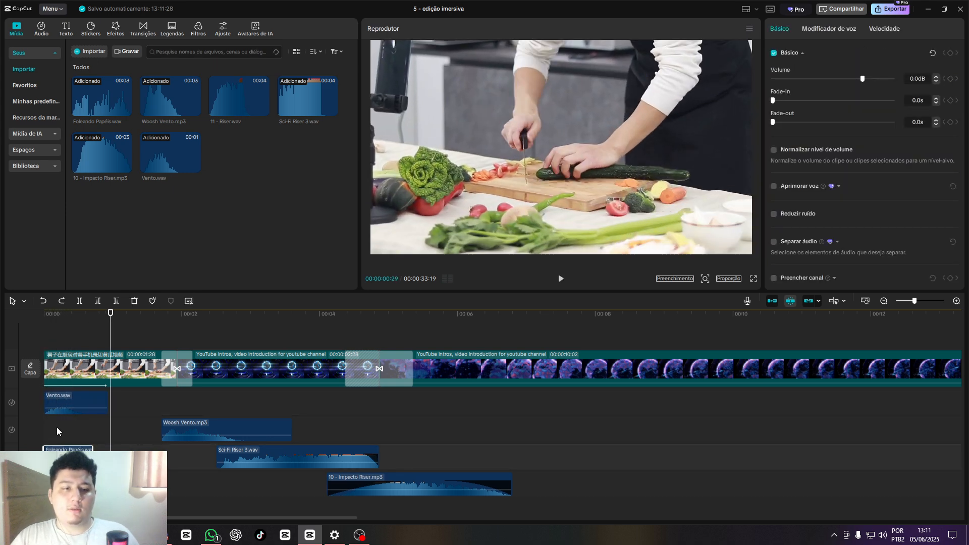
click(56, 427)
click(68, 410)
key(Delete)
Play the edit from the beginning to review both transitions with all sound effects
click(42, 457)
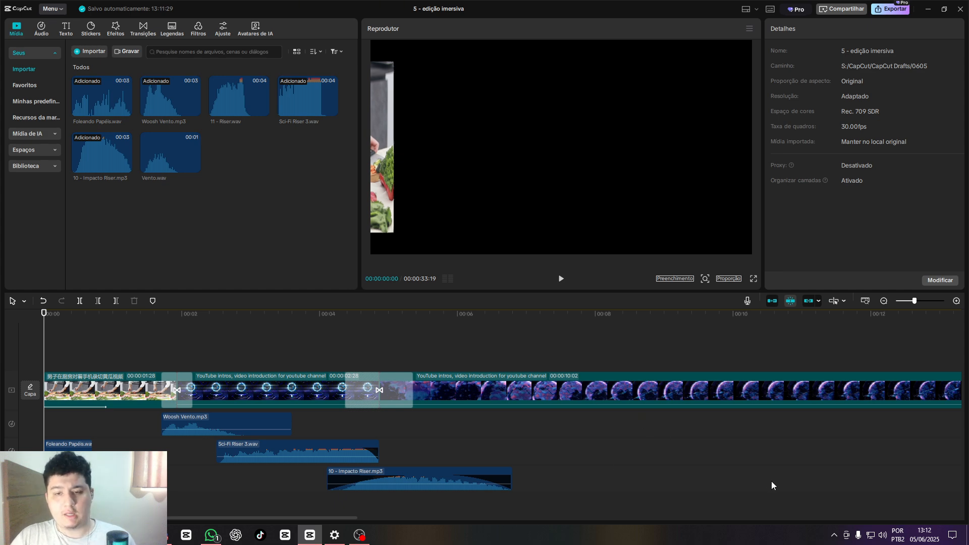
key(space)
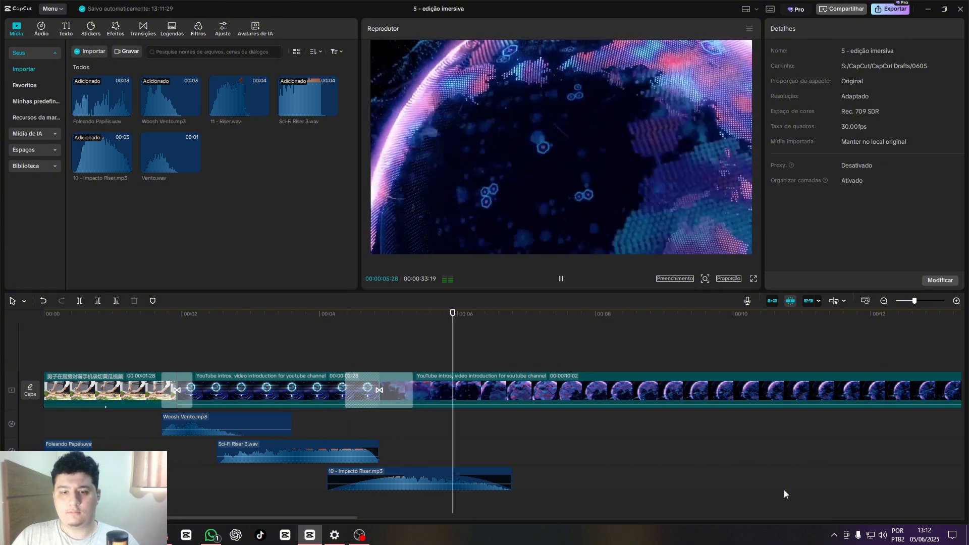
Add the balanço de rebote effect at the cut between the chopping and portal clips, and play it back
click(216, 367)
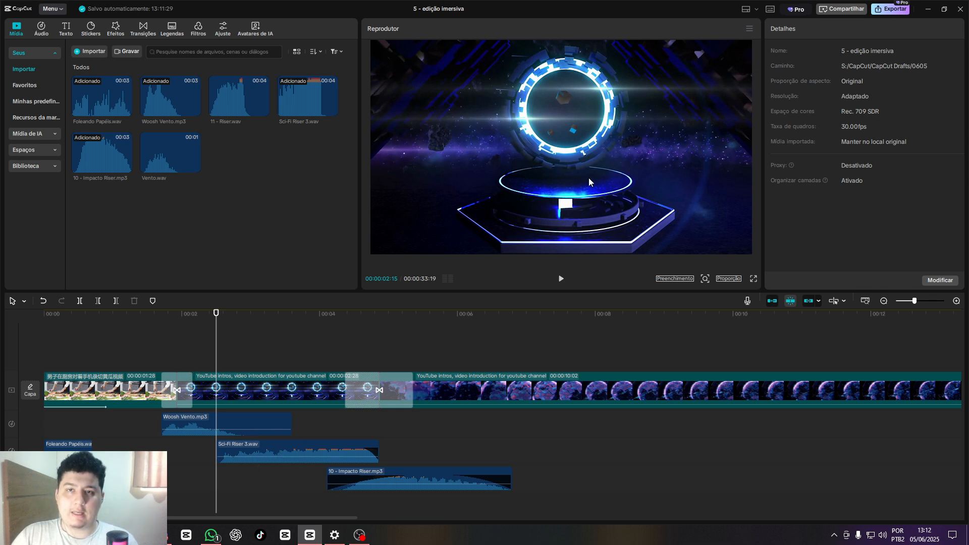
click(180, 361)
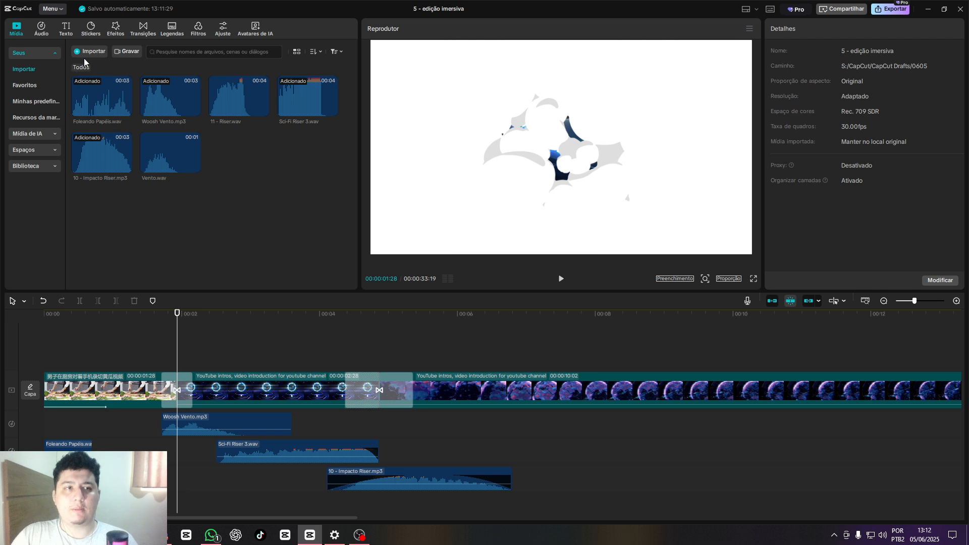
click(115, 31)
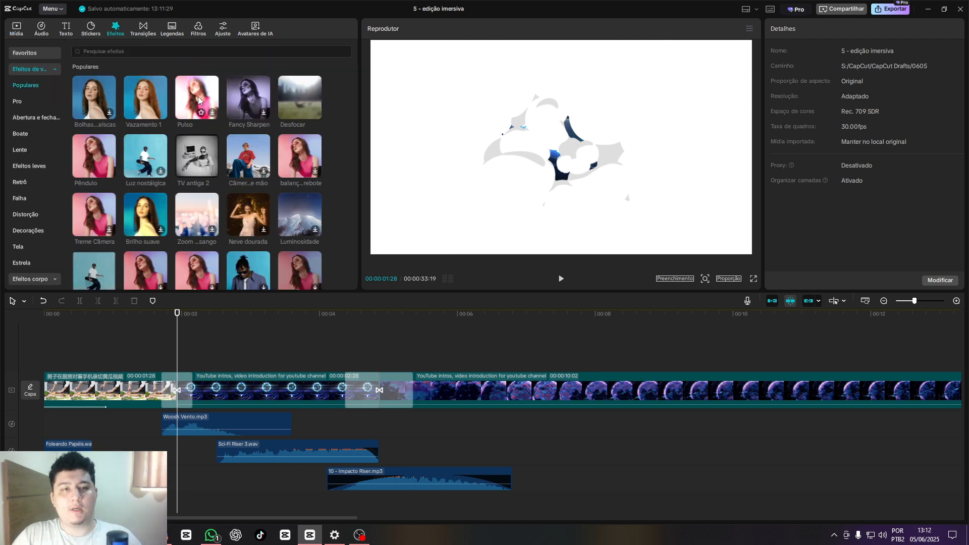
click(292, 157)
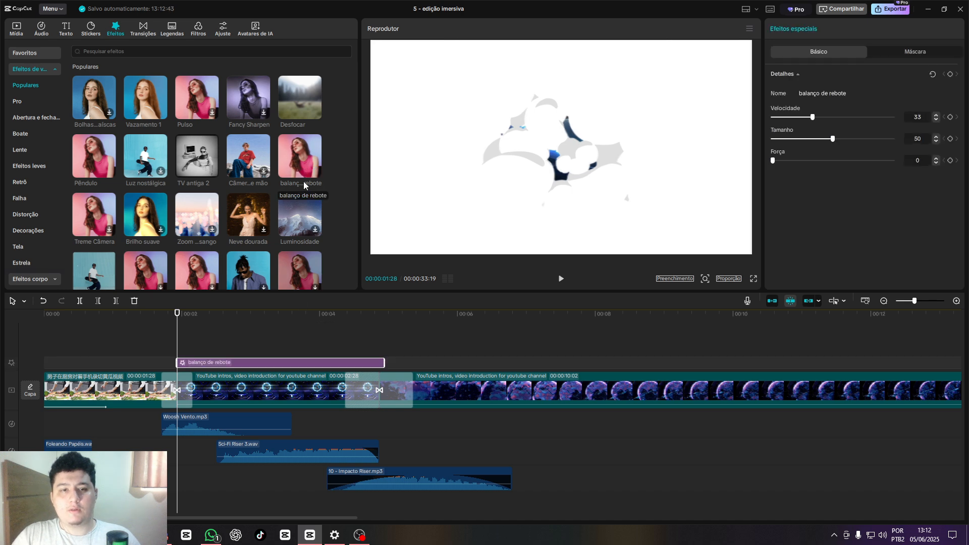
key(space)
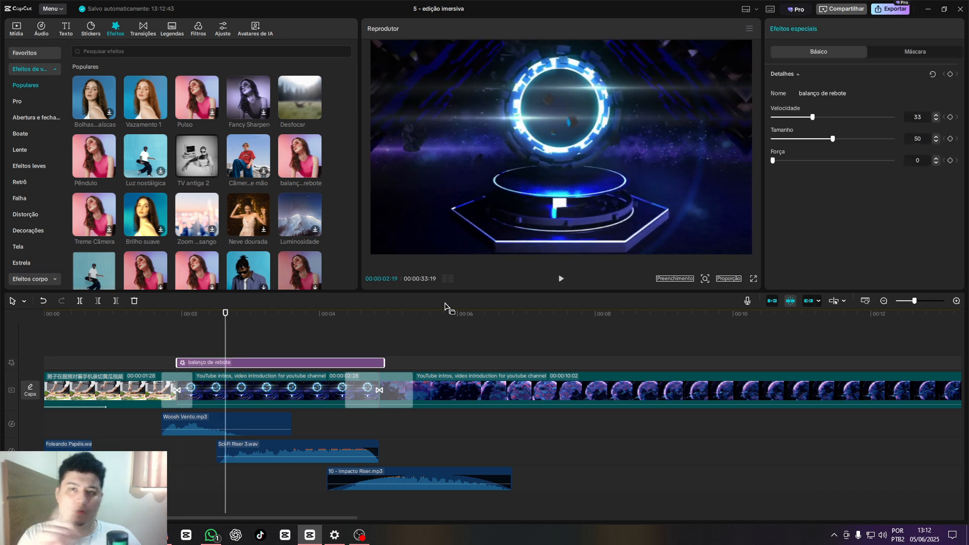
key(space)
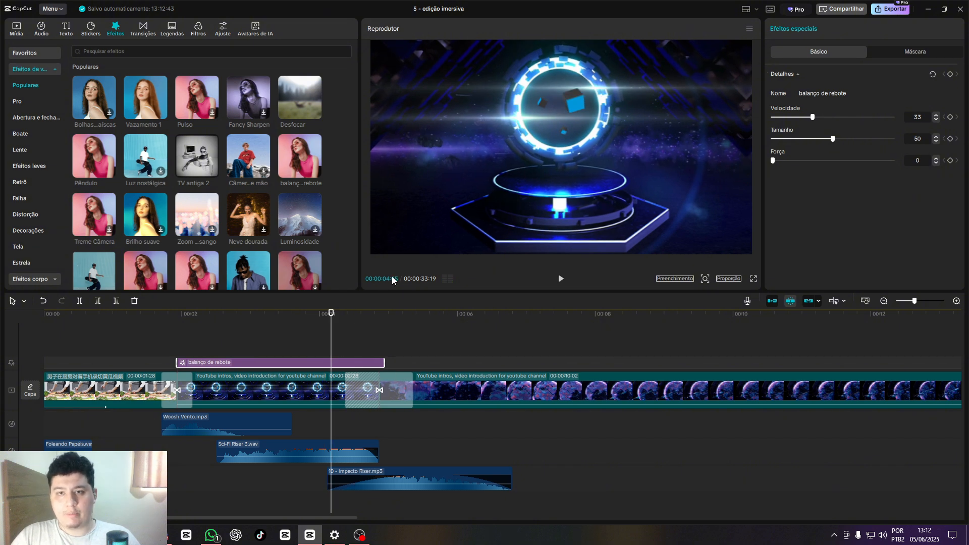
Add the favourite Agitar effect at 00:00:02:17, trim both effects to end with the portal clip, and play the section from the first cut
click(221, 343)
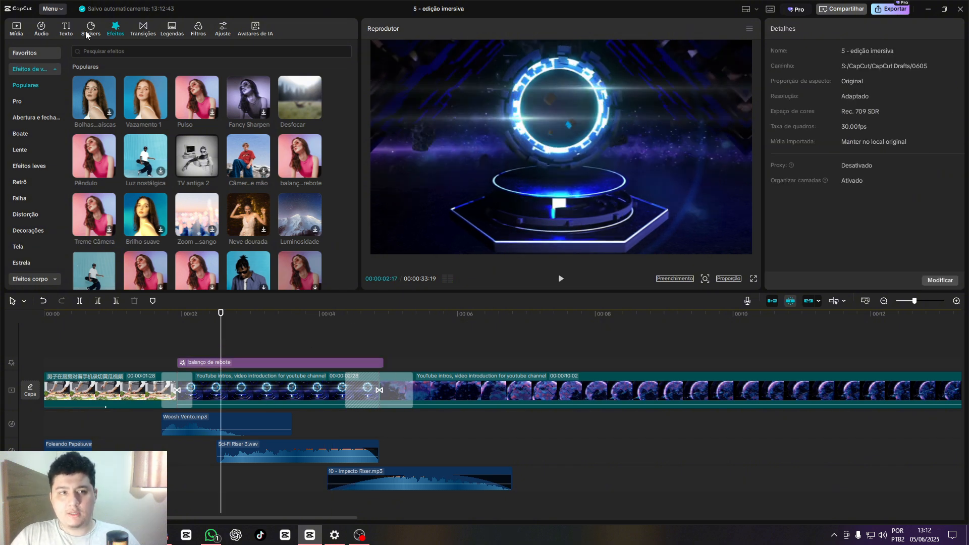
click(41, 53)
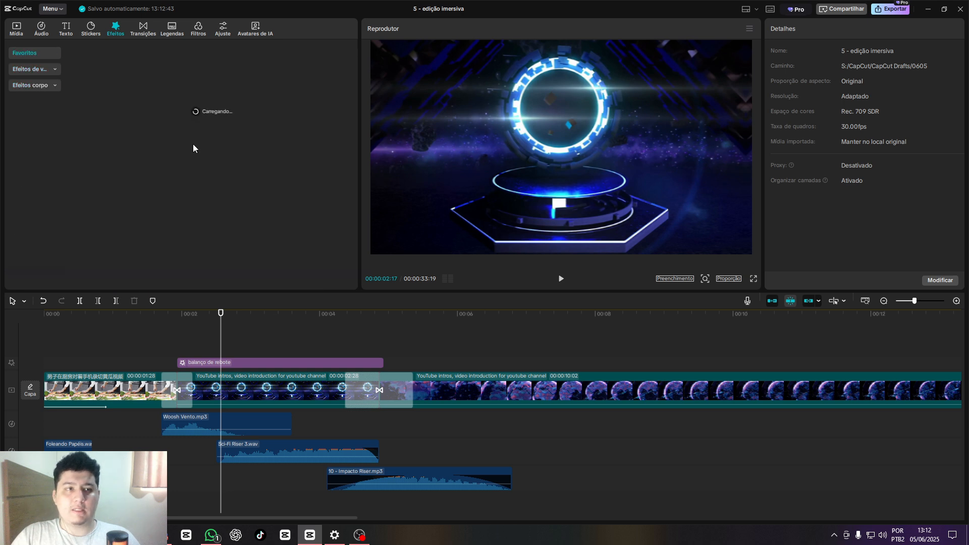
drag(146, 96, 377, 368)
key(Left)
key(Left)
key(Left)
key(Right)
key(w)
click(177, 343)
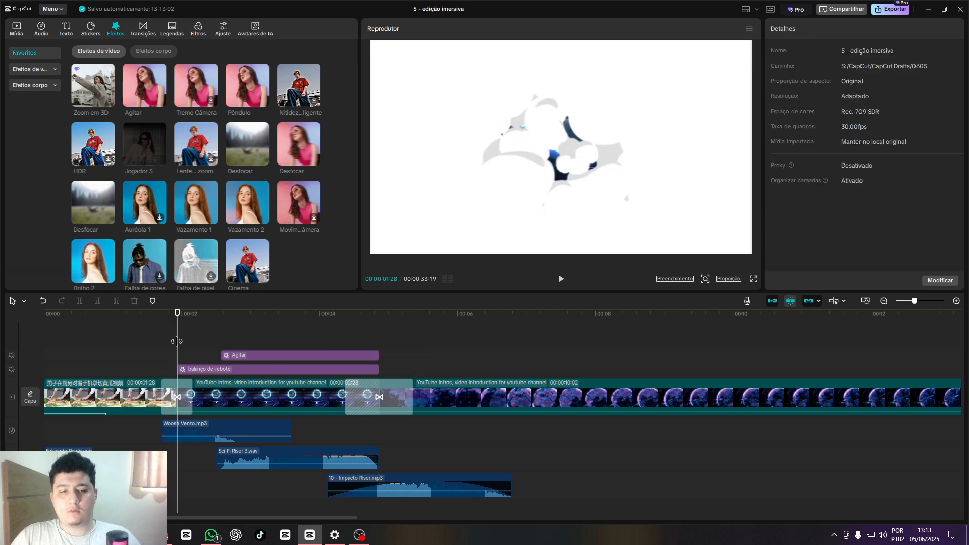
key(space)
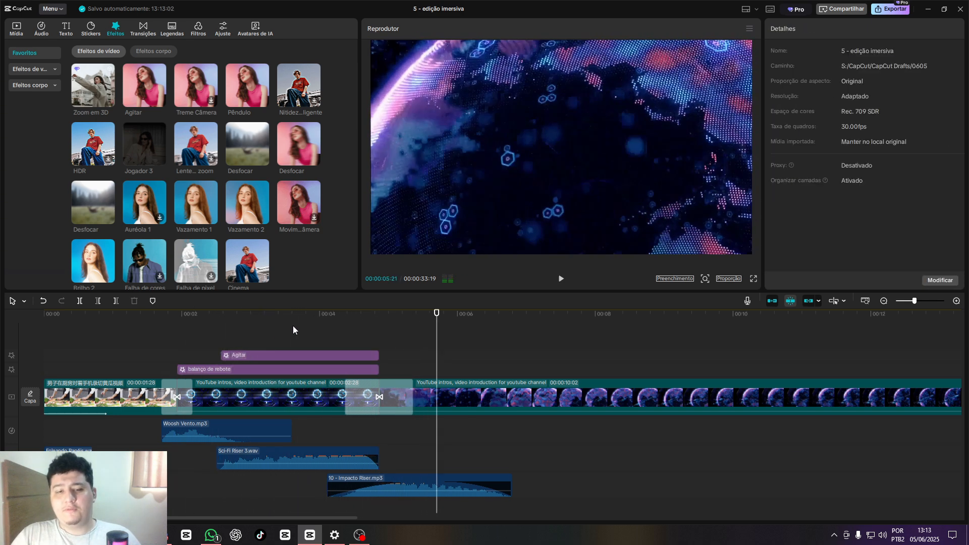
Set the Agitar effect's Força to 11 and play the section again from the first transition
click(293, 328)
click(317, 357)
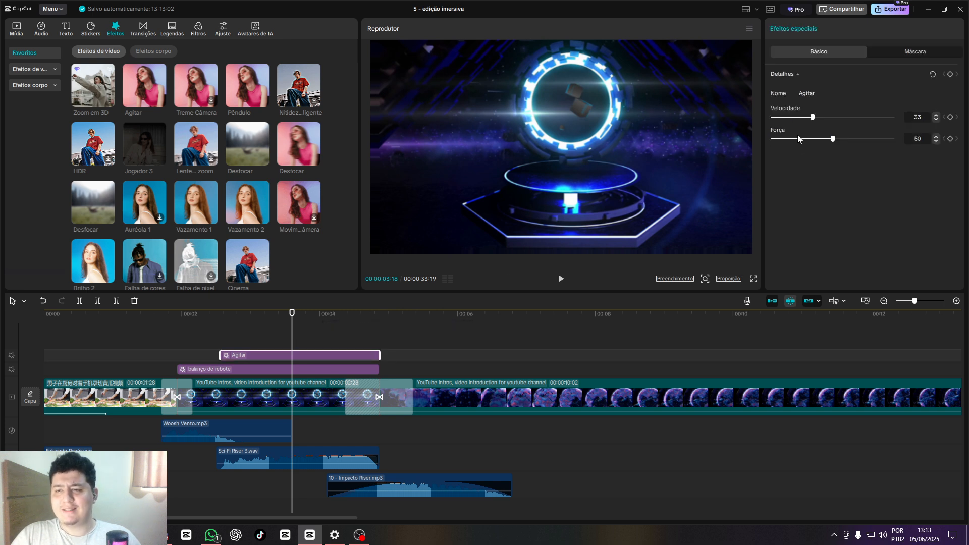
drag(798, 139, 786, 139)
key(space)
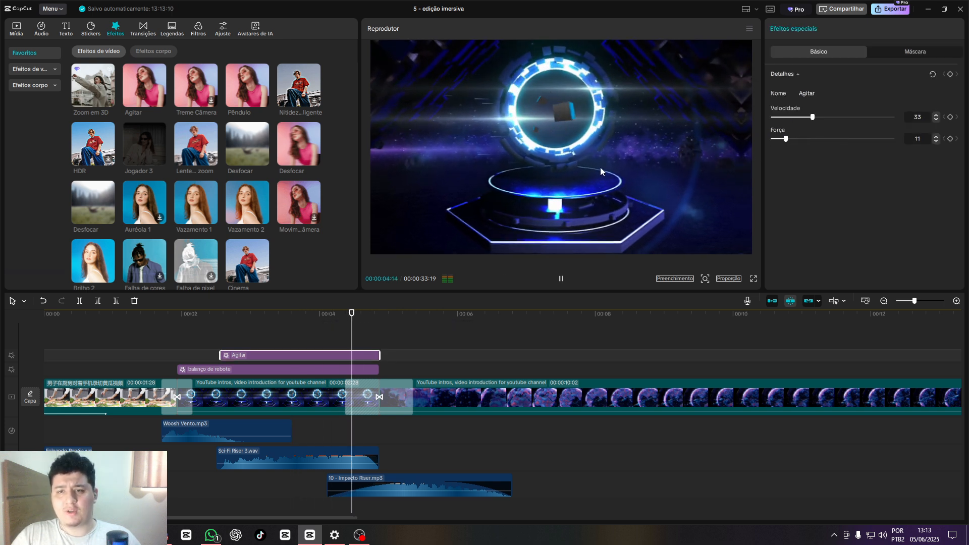
click(169, 355)
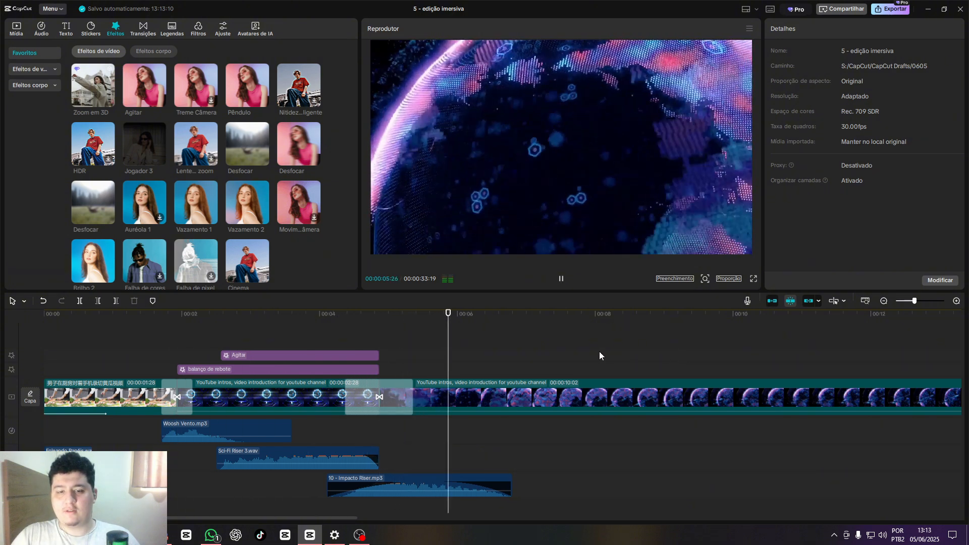
Scrub and play through the second transition into the globe clip to review it
click(371, 376)
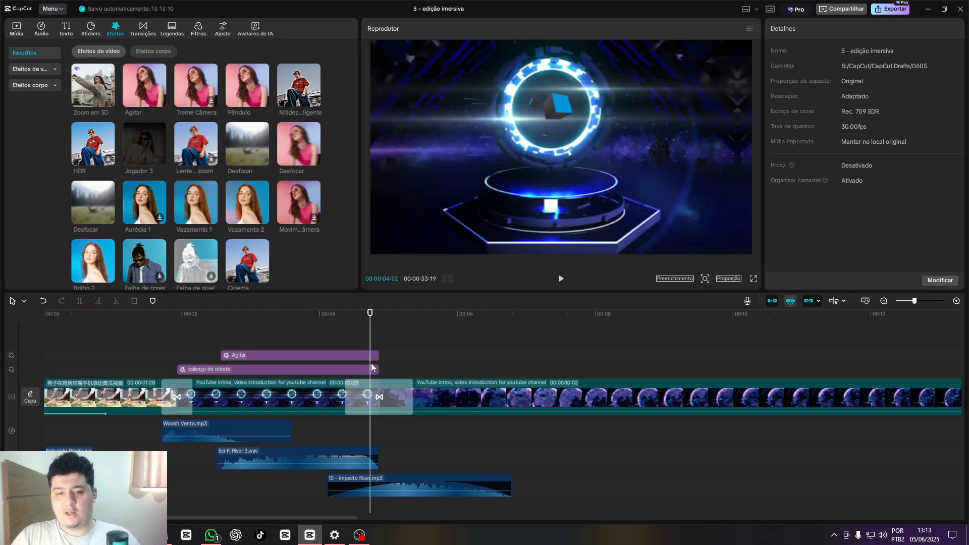
drag(372, 366, 427, 358)
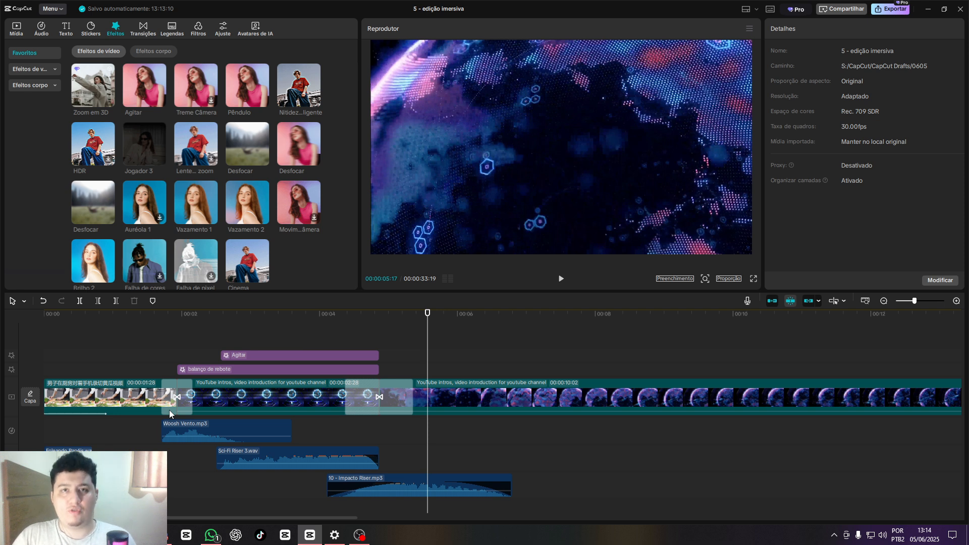
key(space)
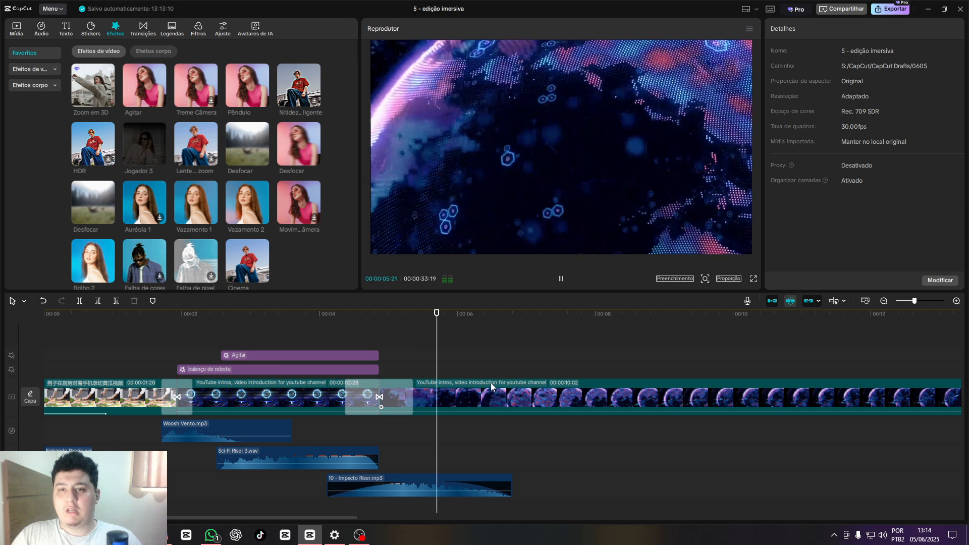
Try 11 - Riser.wav on a new audio track around the start of the globe clip, listen to it and delete it
click(417, 352)
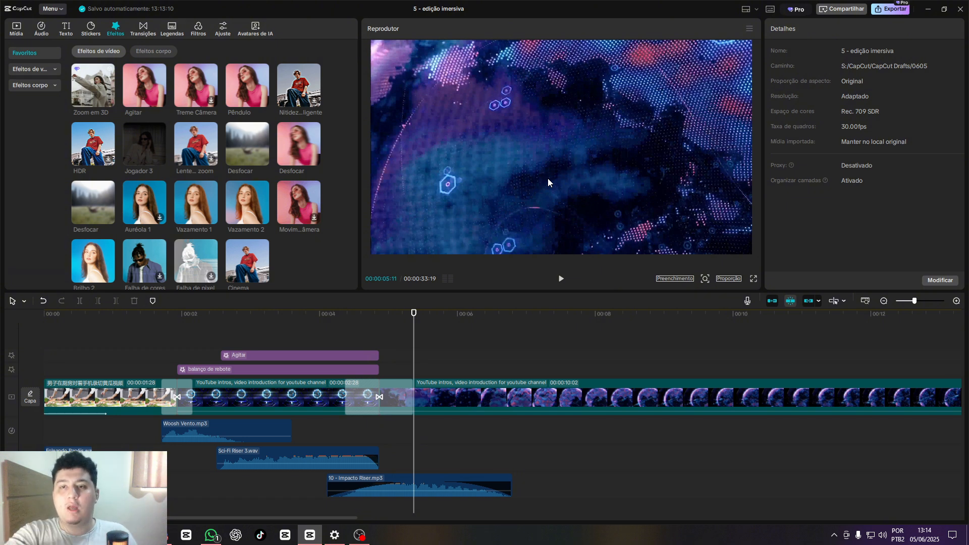
click(17, 34)
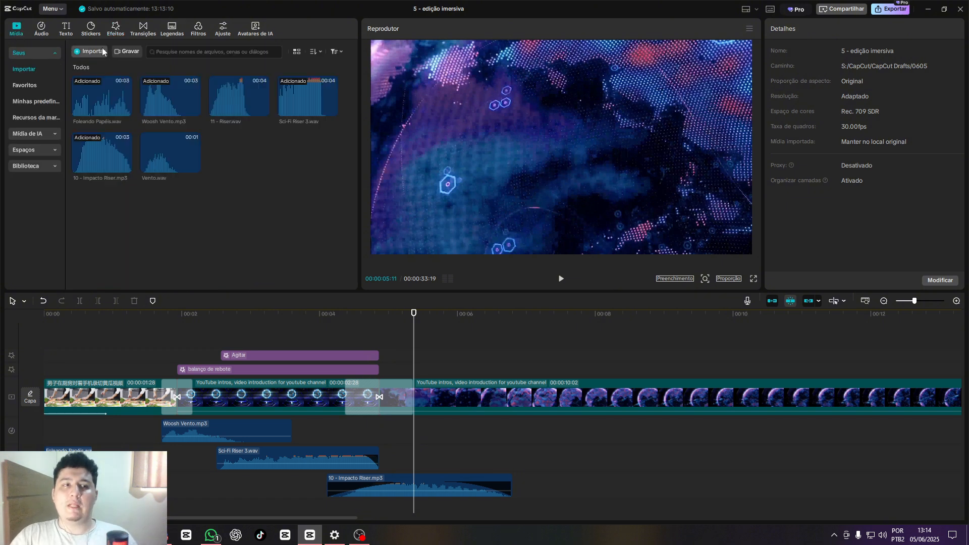
drag(237, 99, 412, 497)
key(space)
click(413, 457)
click(386, 457)
key(space)
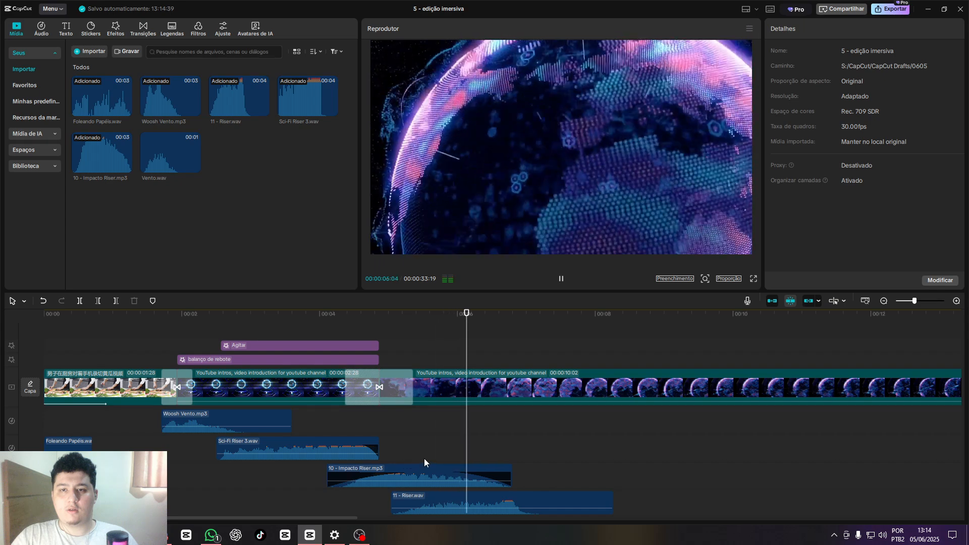
click(500, 497)
key(Delete)
Import Alien Swish.mp3, place it on a new audio track at the portal-to-globe cut, and play the transition
click(417, 446)
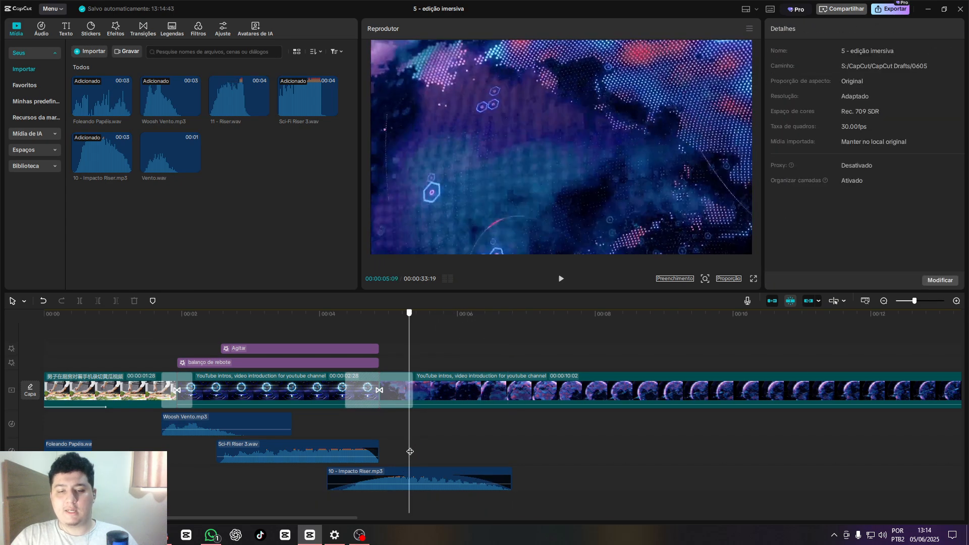
click(92, 56)
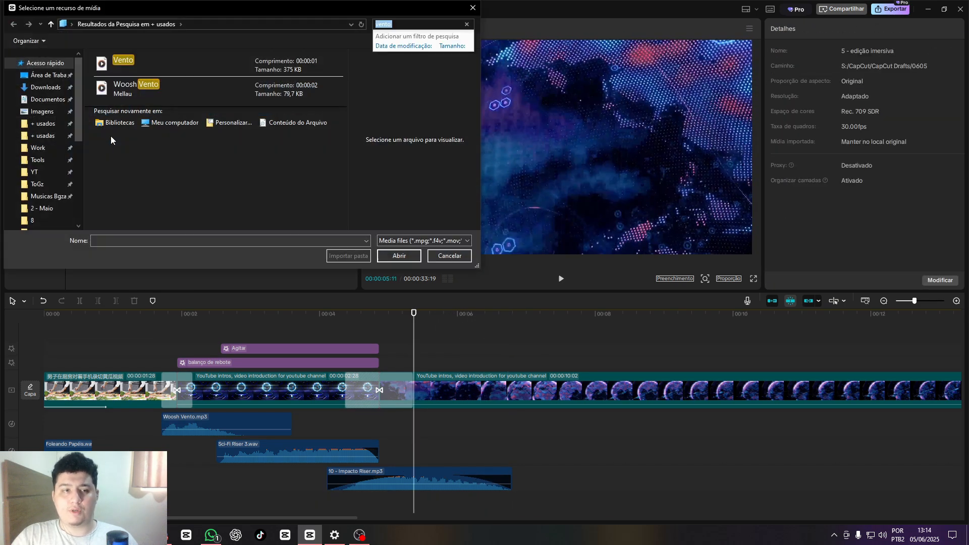
double_click(174, 104)
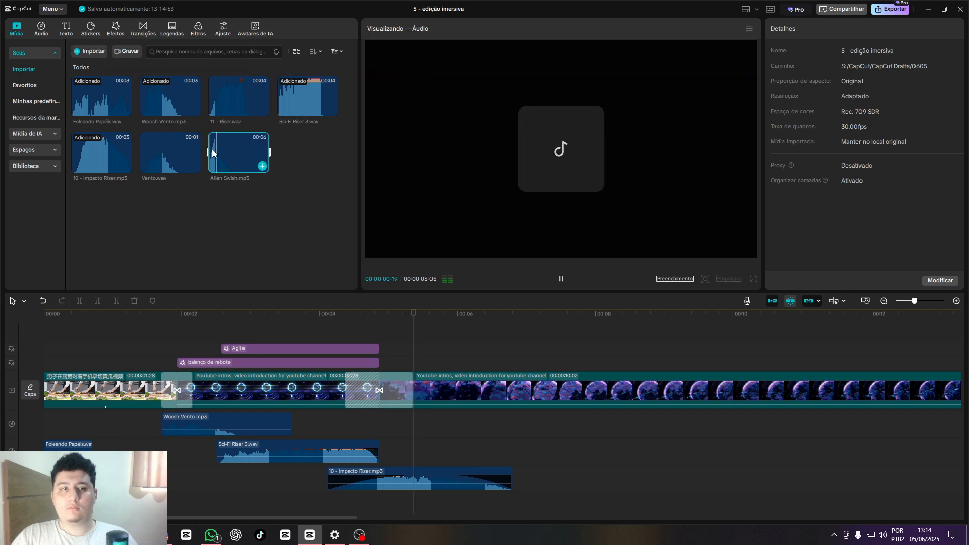
drag(212, 150, 401, 504)
click(391, 441)
click(364, 428)
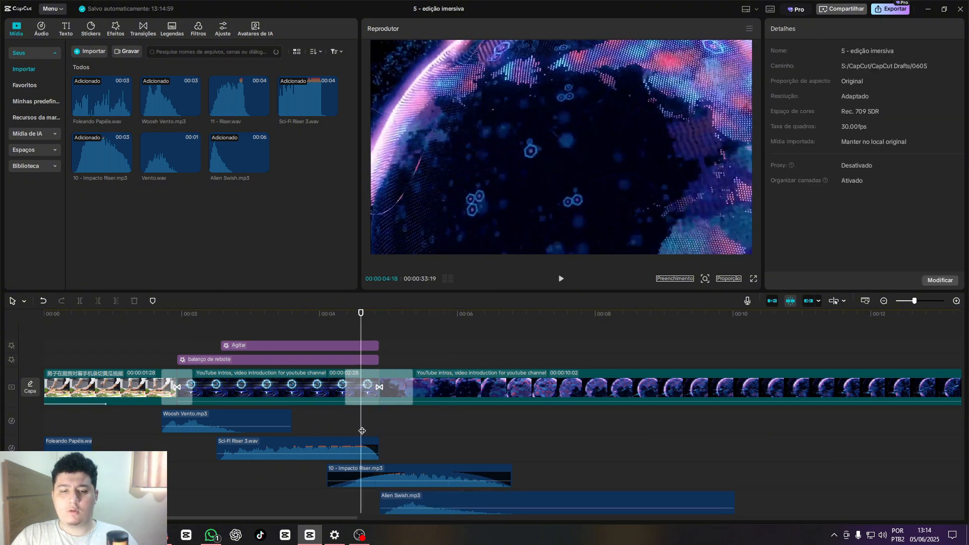
key(space)
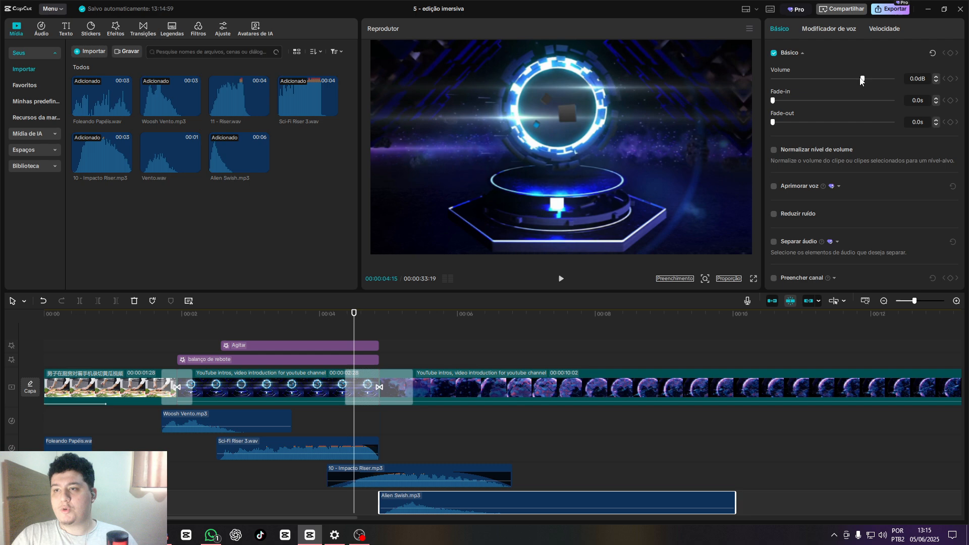
Set Alien Swish.mp3's volume to -7.9 dB, lower Woosh Vento, Sci-Fi Riser 3 and 10 - Impacto Riser to -4.5 dB, and listen
drag(862, 80, 850, 79)
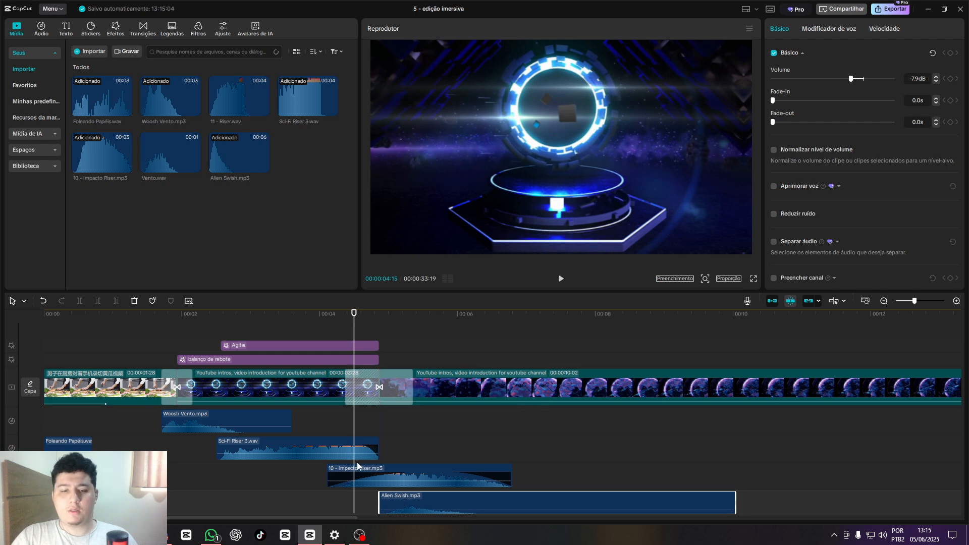
drag(862, 79, 855, 81)
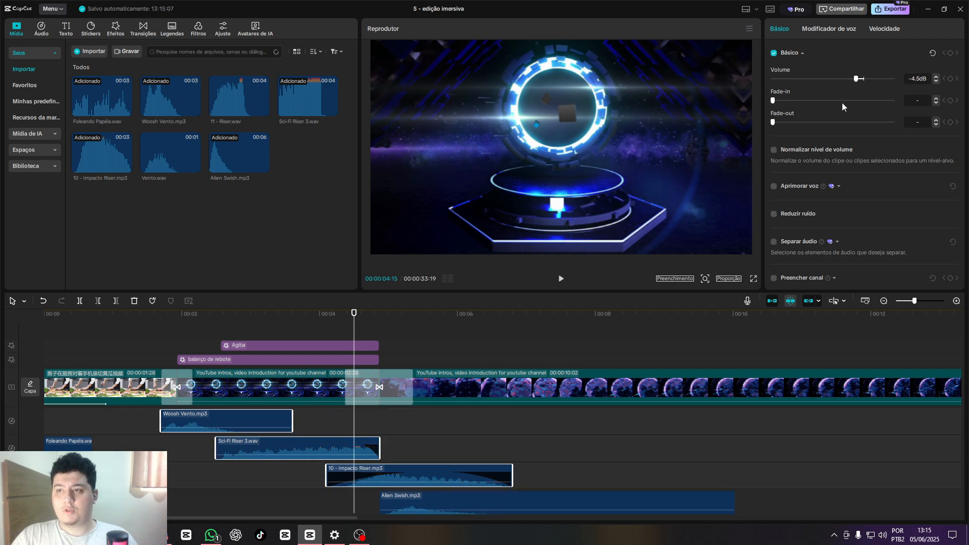
key(space)
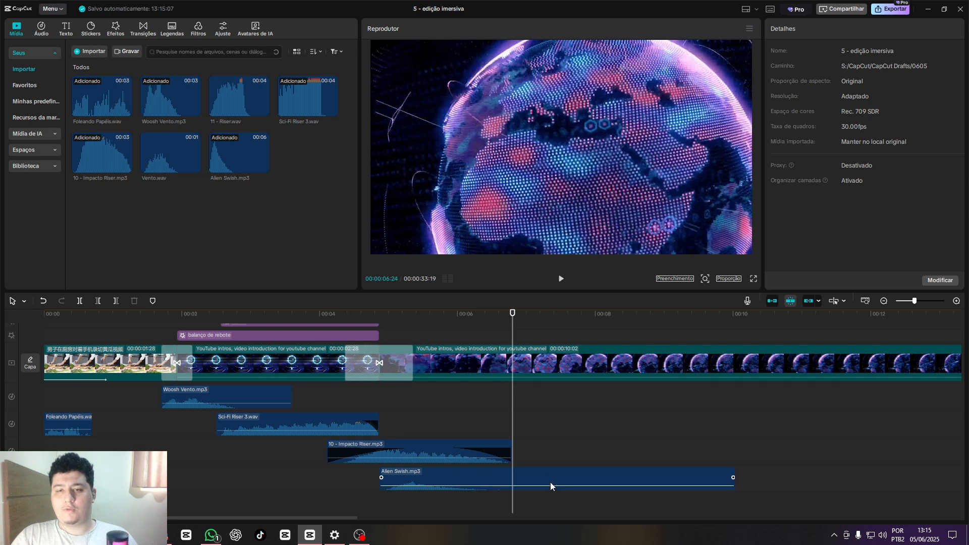
Trim the end of Alien Swish.mp3 to 00:00:07:06
click(547, 480)
key(space)
key(space)
key(w)
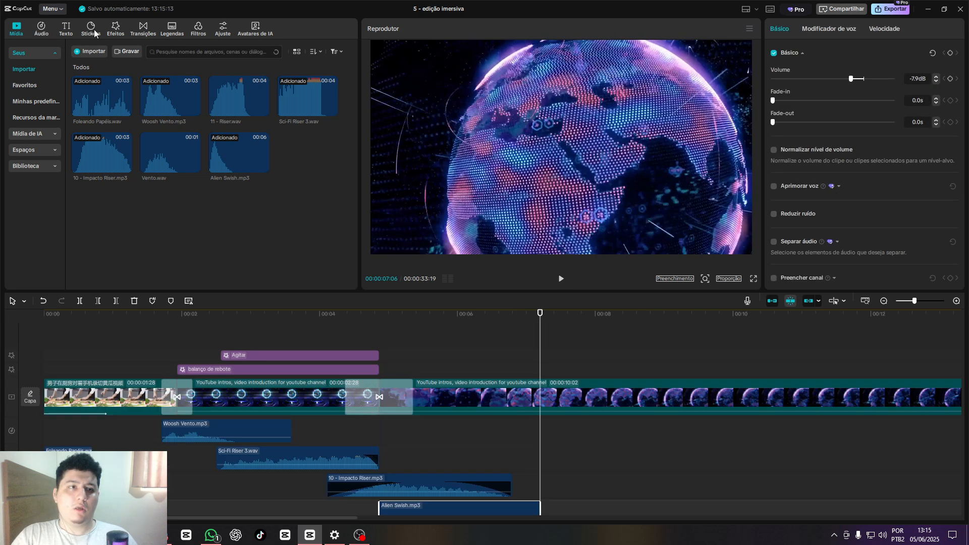
Import Elon Musk 2008 Interview from the Tools > Cenas folder and place it on a new video track at 00:00:07:06 over the globe clip
click(91, 51)
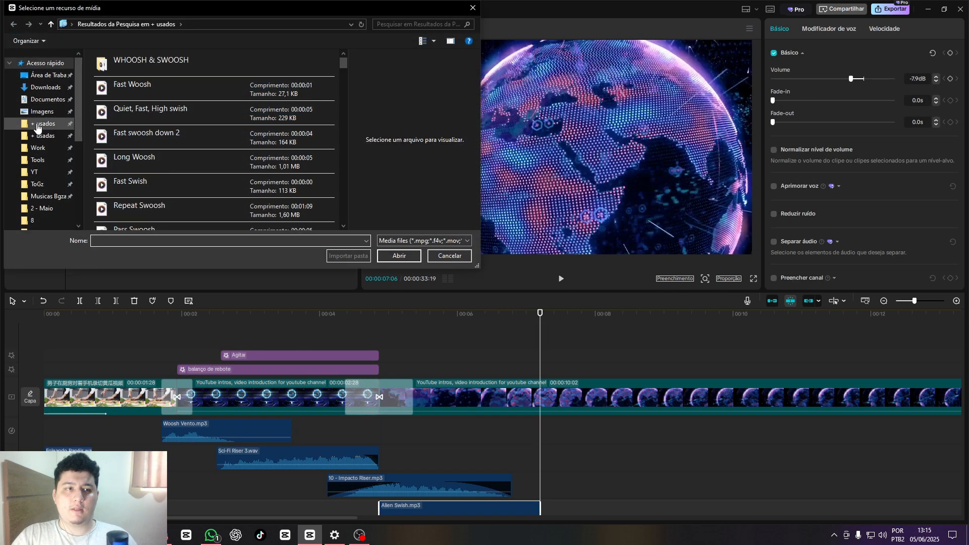
click(38, 160)
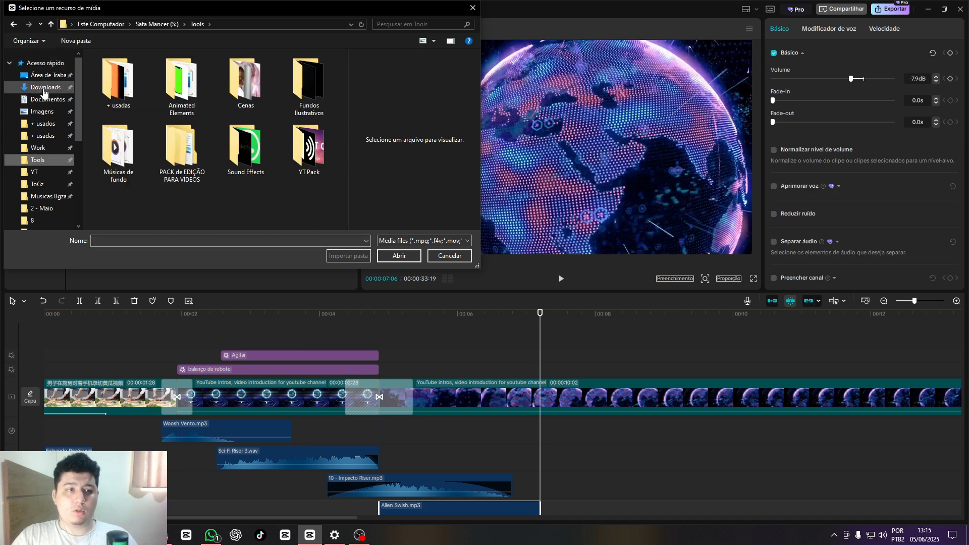
double_click(230, 109)
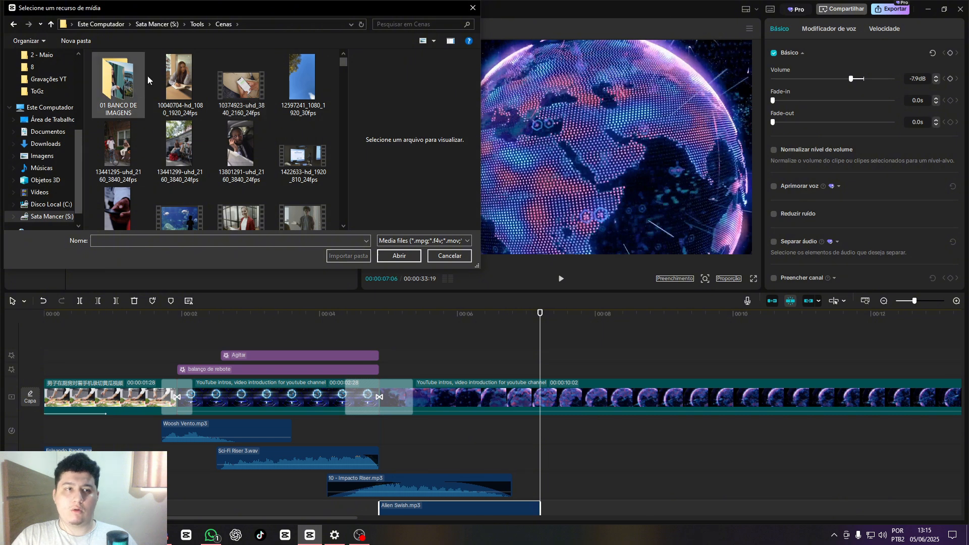
scroll(198, 134, down, 2)
double_click(179, 103)
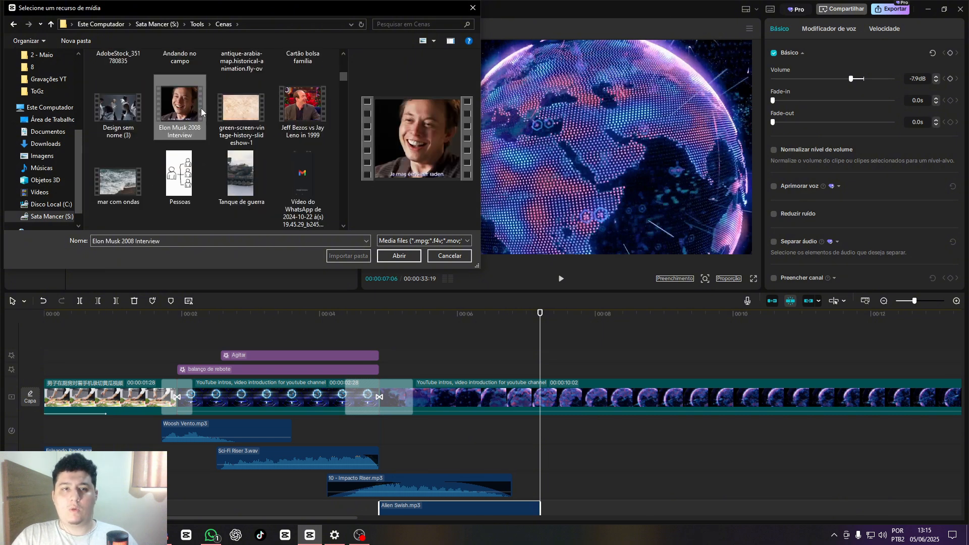
drag(309, 156, 555, 339)
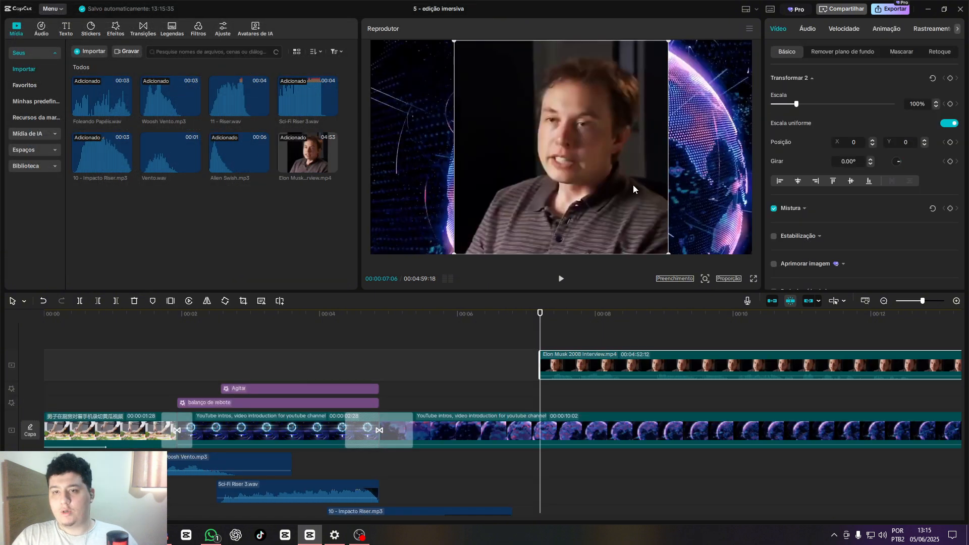
Play the interview's opening, then scale the overlay to 53% and move it to X -1034, Y 0 in the frame
key(space)
key(space)
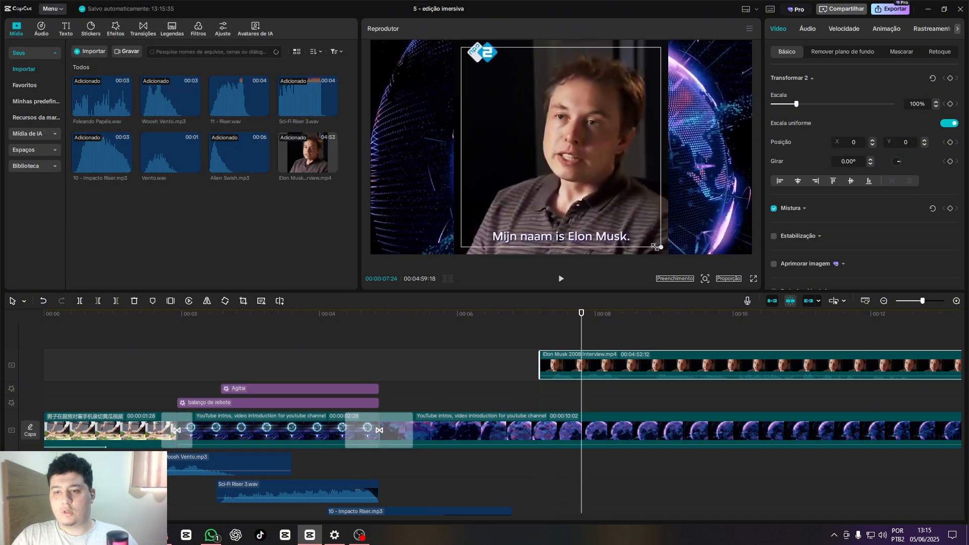
drag(667, 254, 460, 195)
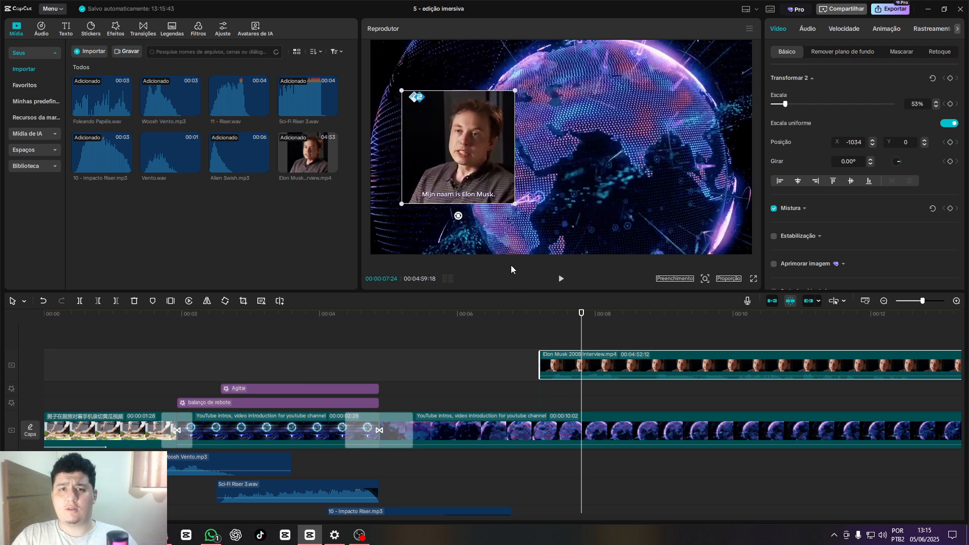
Apply a rectangle mask enlarged to nearly cover the interview overlay, and give the overlay the click-to-open entrance animation
click(901, 51)
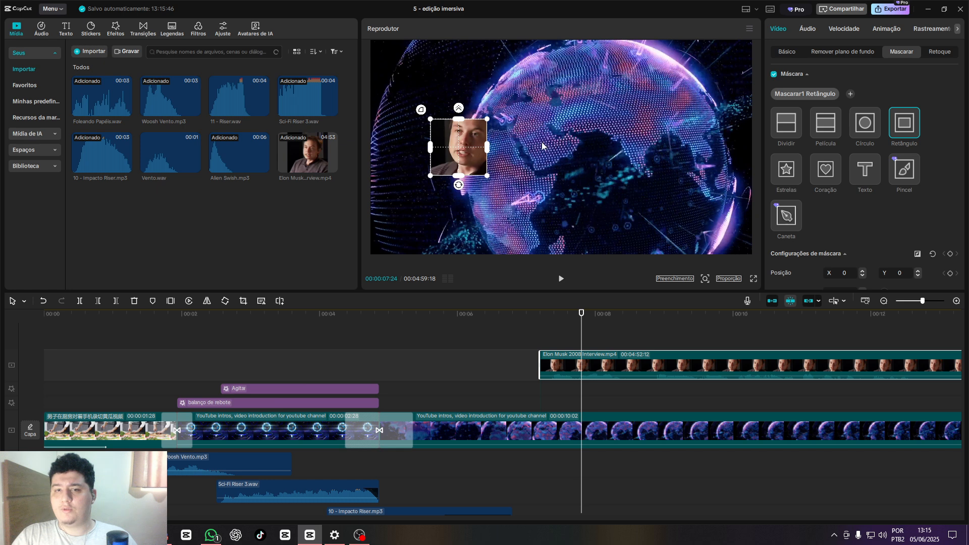
drag(488, 176, 539, 208)
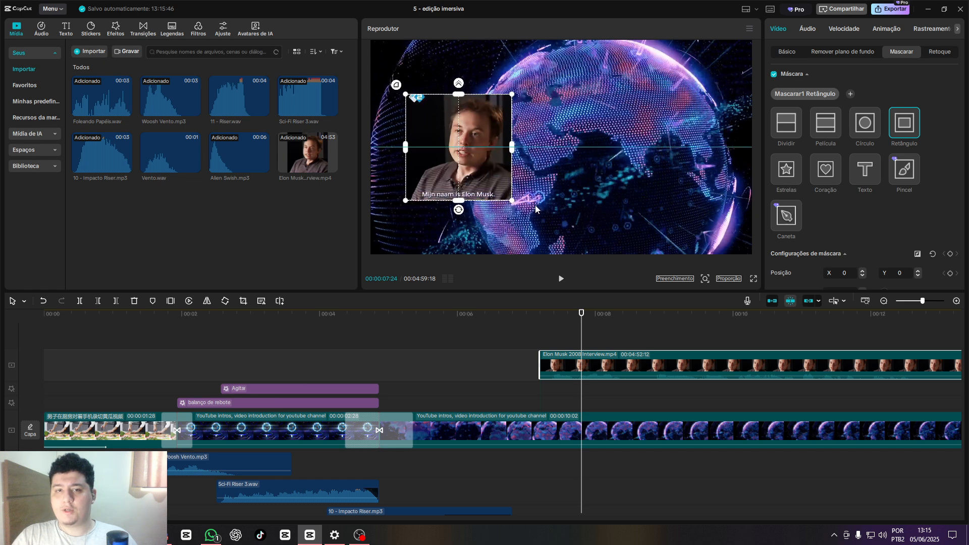
click(886, 29)
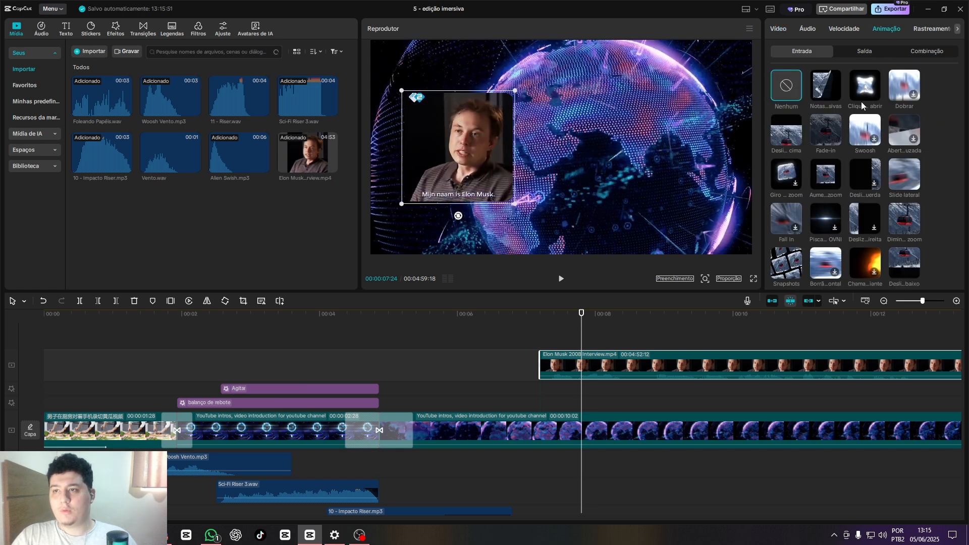
click(863, 96)
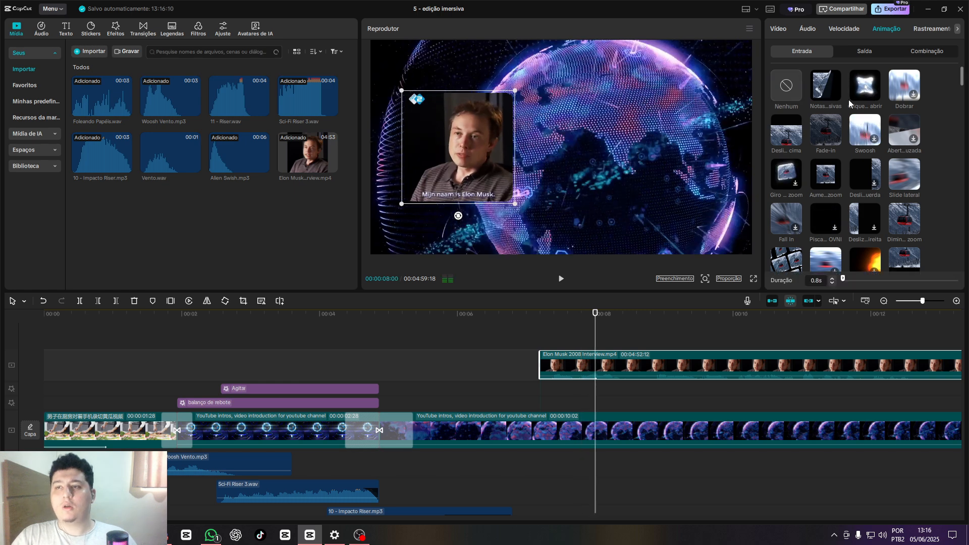
Place Vento.wav at 00:00:07:06, beneath the start of the interview overlay, and play the entrance with its sound
click(485, 393)
scroll(192, 423, down, 2)
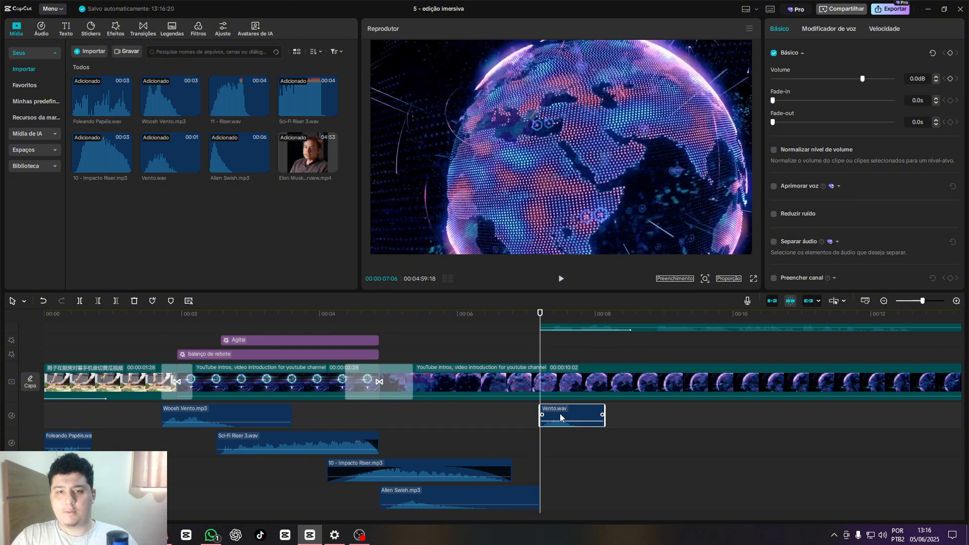
key(space)
click(546, 357)
key(space)
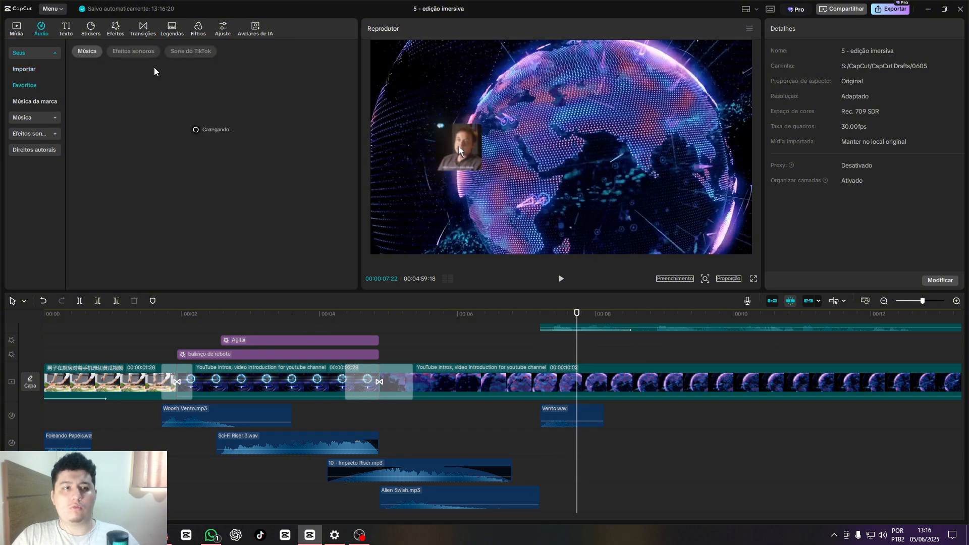
Add the favorite sound effect PC mouse 05-1(233485) to the timeline at 00:00:07:22
click(142, 51)
scroll(147, 140, down, 5)
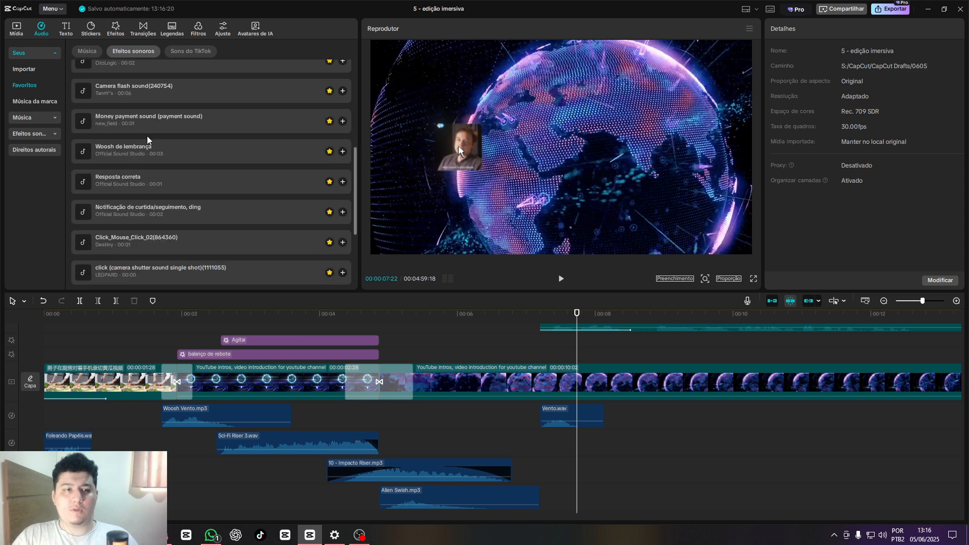
scroll(116, 214, up, 5)
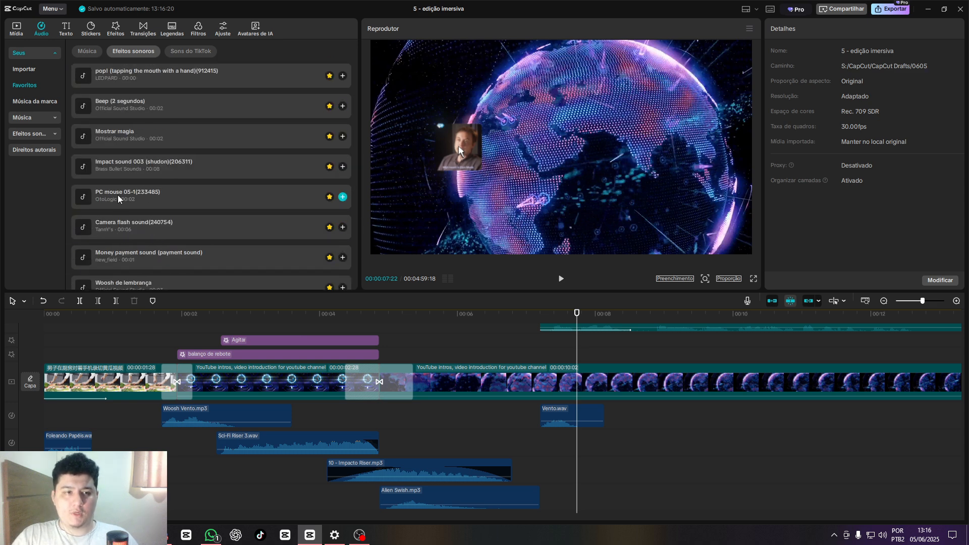
click(118, 198)
click(342, 197)
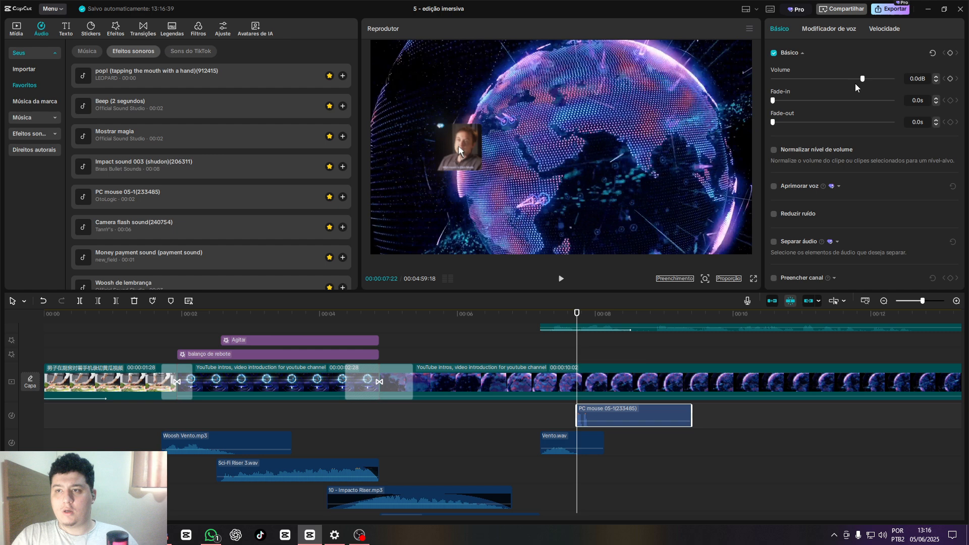
Lower the mouse-click sound to -8.2 dB and Vento.wav to -6.6 dB, and play the overlay's entrance
drag(854, 81, 849, 81)
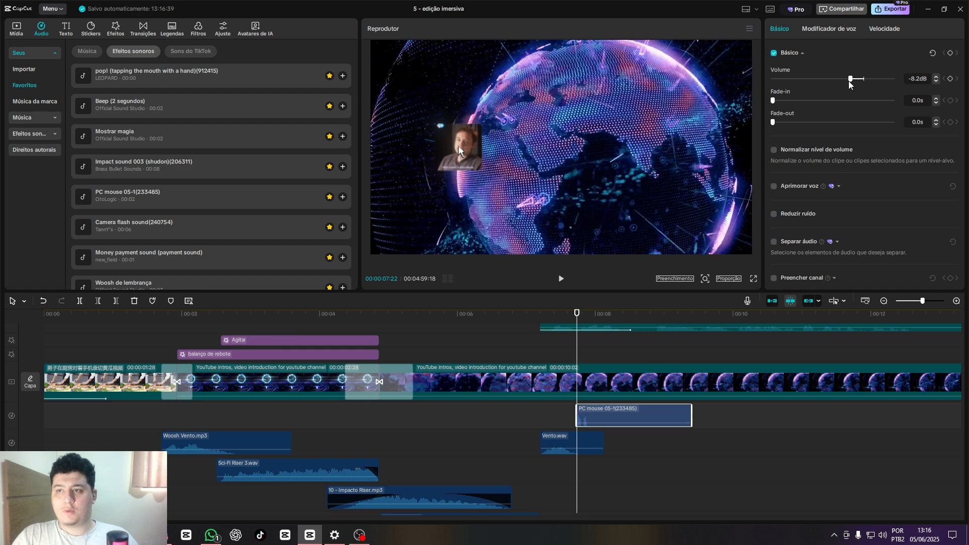
click(596, 444)
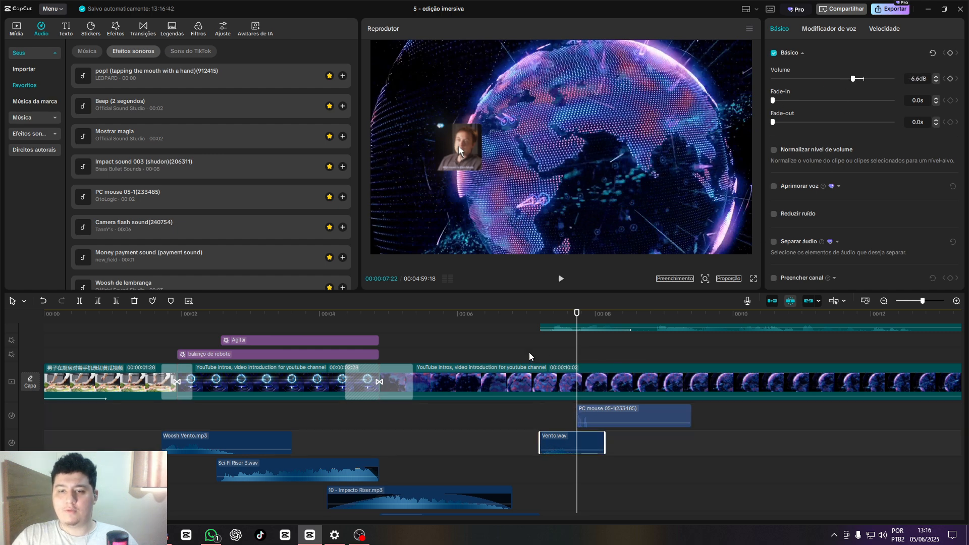
click(522, 357)
key(space)
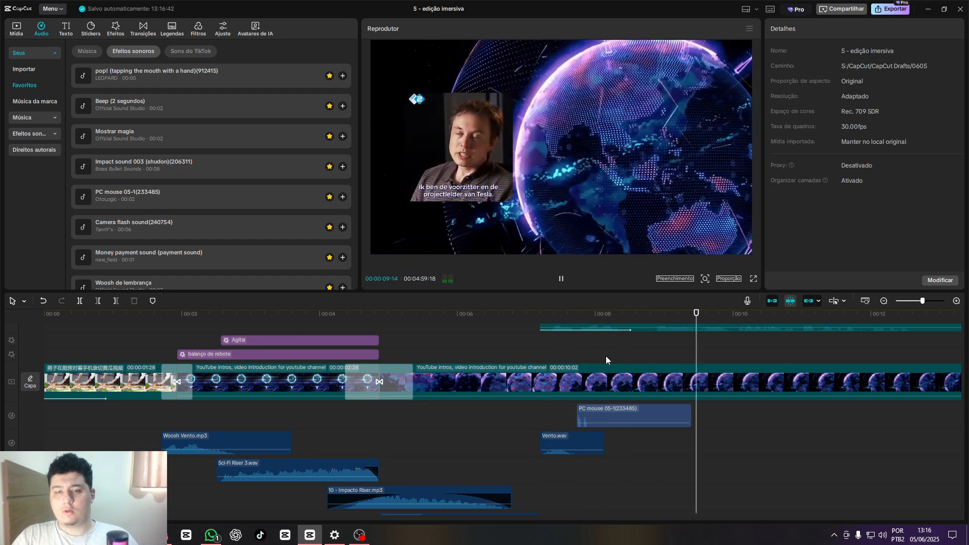
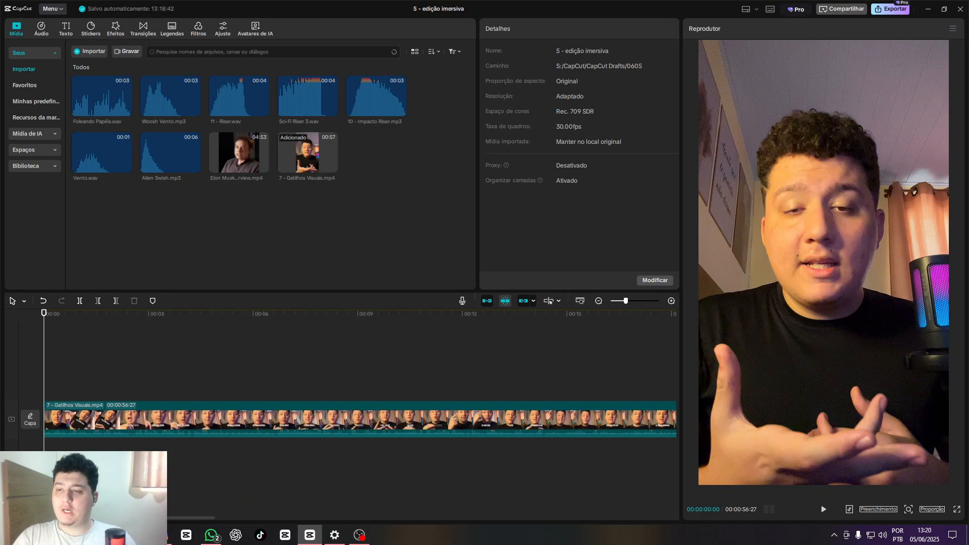
Play through 7 - Gatilhos Visuais.mp4 and locate the start of the water-glass scene around 00:00:22:04
key(space)
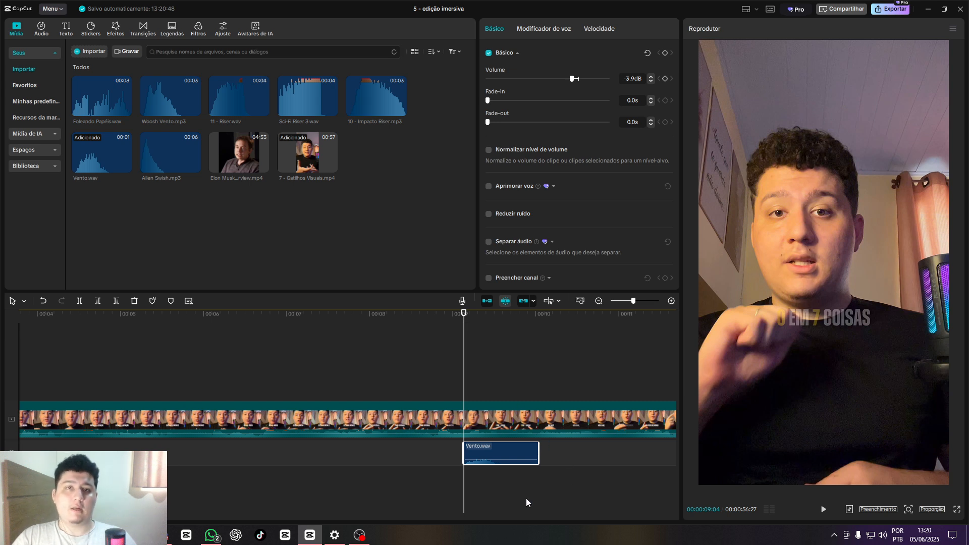
drag(143, 516, 160, 515)
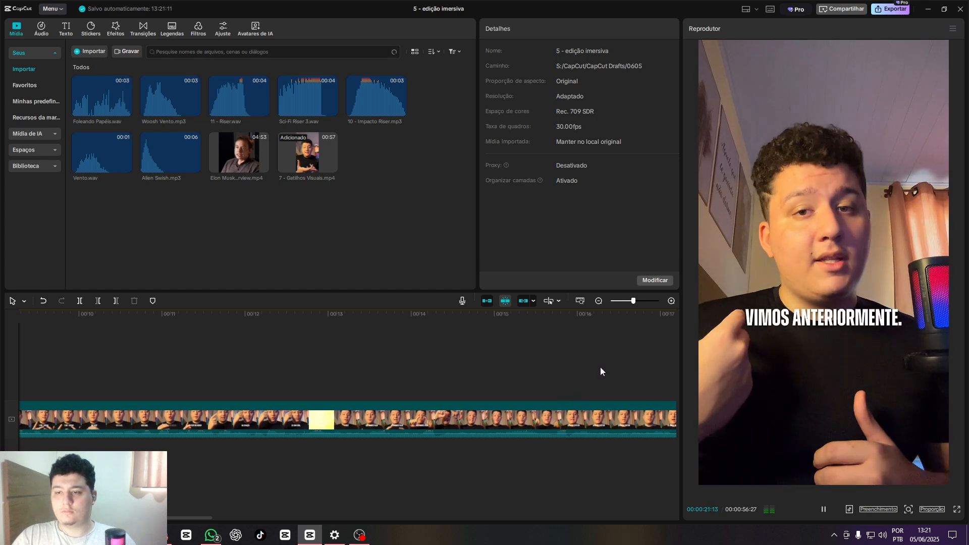
key(space)
click(234, 378)
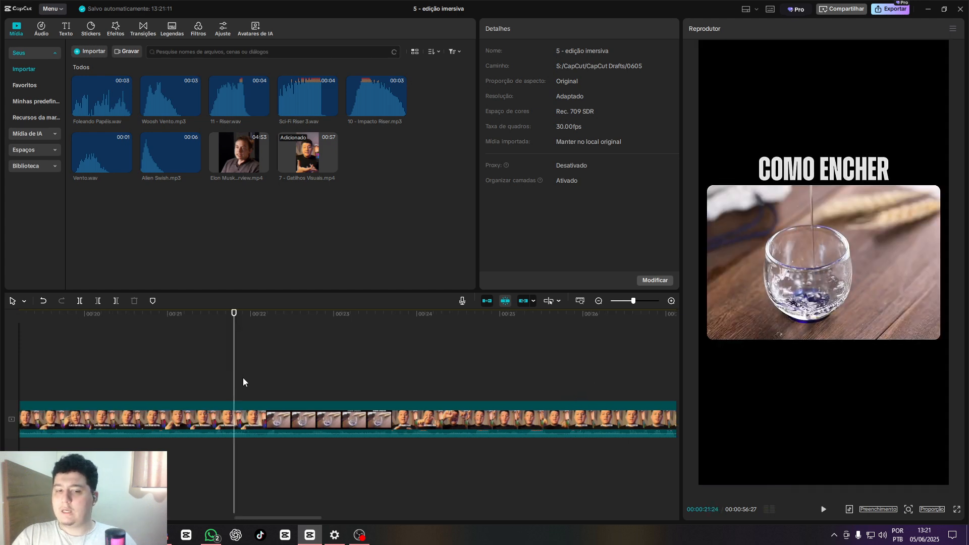
click(265, 382)
click(256, 386)
click(262, 387)
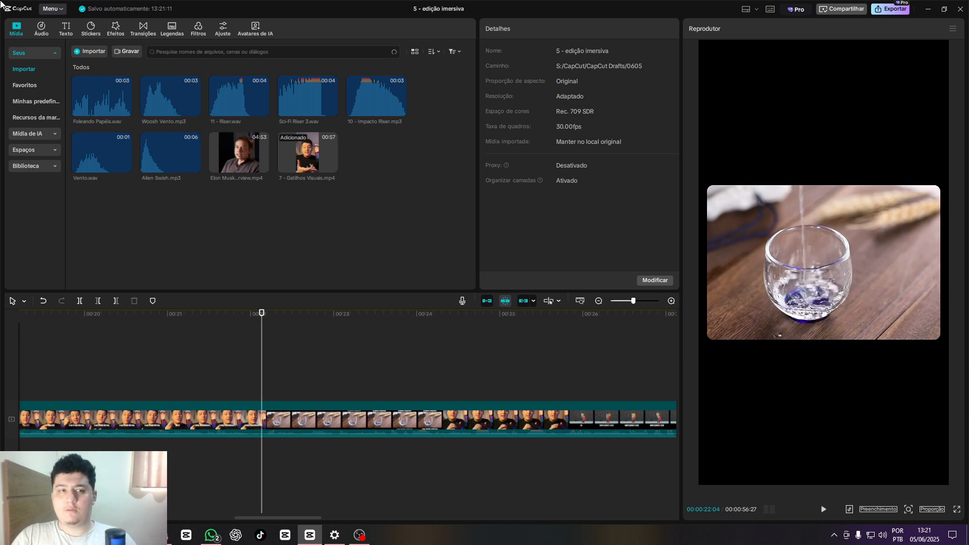
Search the sound effects for "water" and place Sound of pouring water into a glass beneath the water-glass scene
click(42, 29)
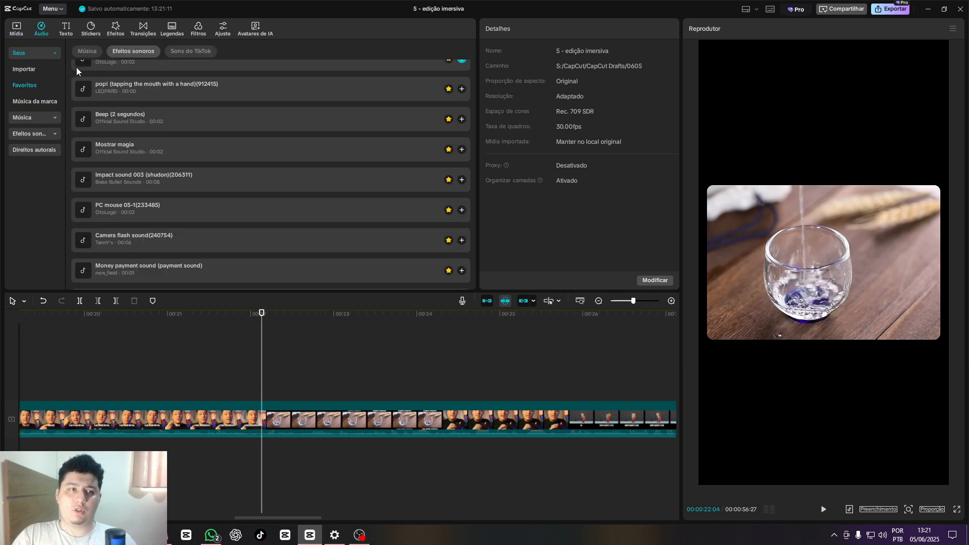
click(35, 134)
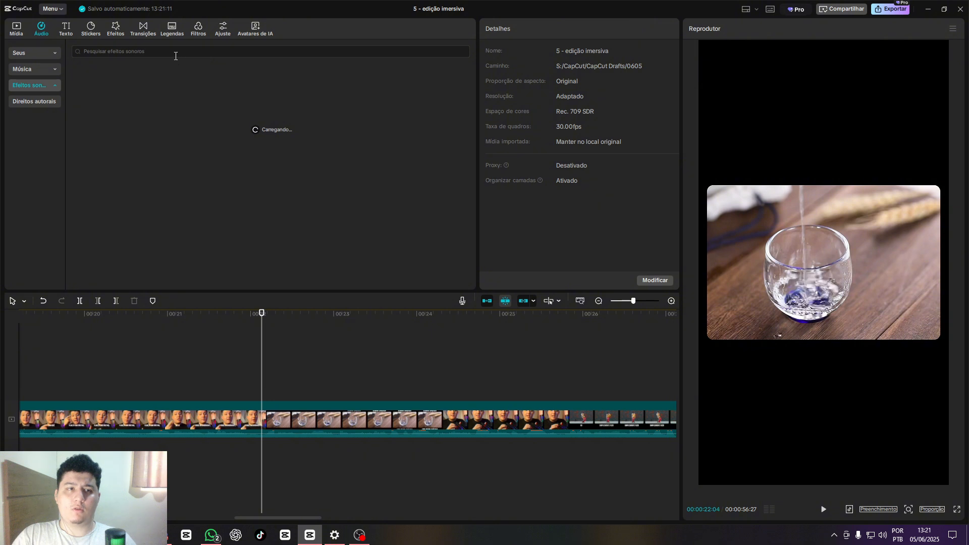
click(176, 56)
text(wat)
text(er)
key(Return)
click(158, 81)
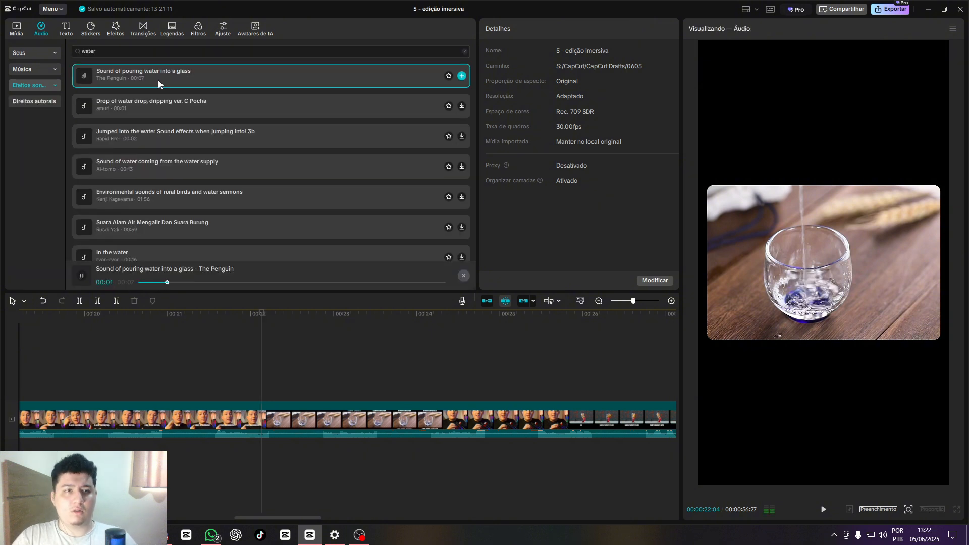
drag(159, 80, 295, 446)
click(288, 480)
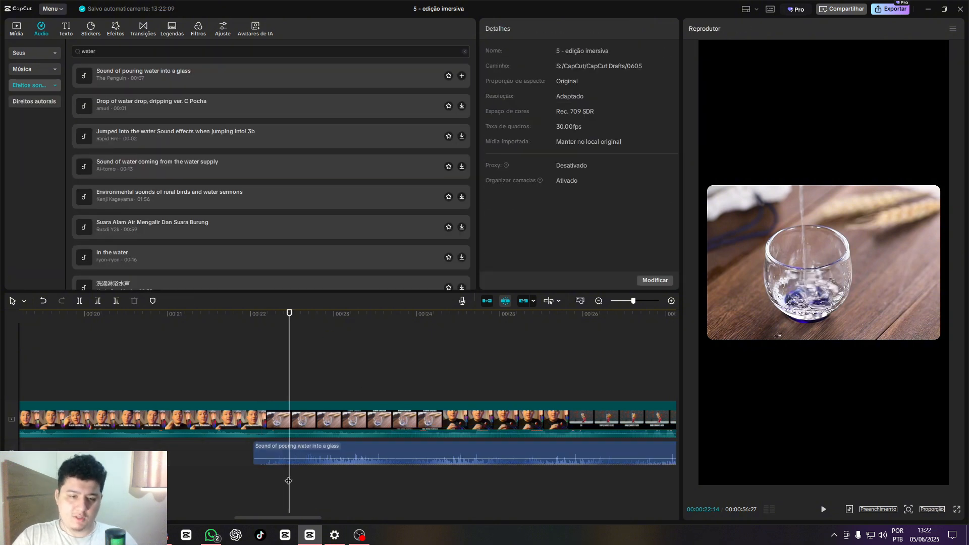
Set the pouring water sound's volume to -7.9 dB and play the water-glass scene
click(325, 443)
drag(571, 78, 565, 81)
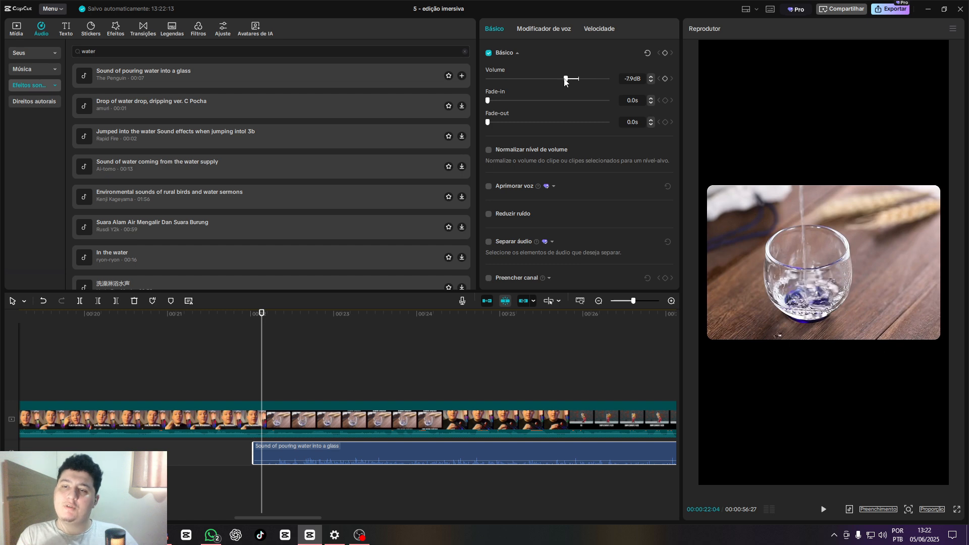
click(214, 397)
key(space)
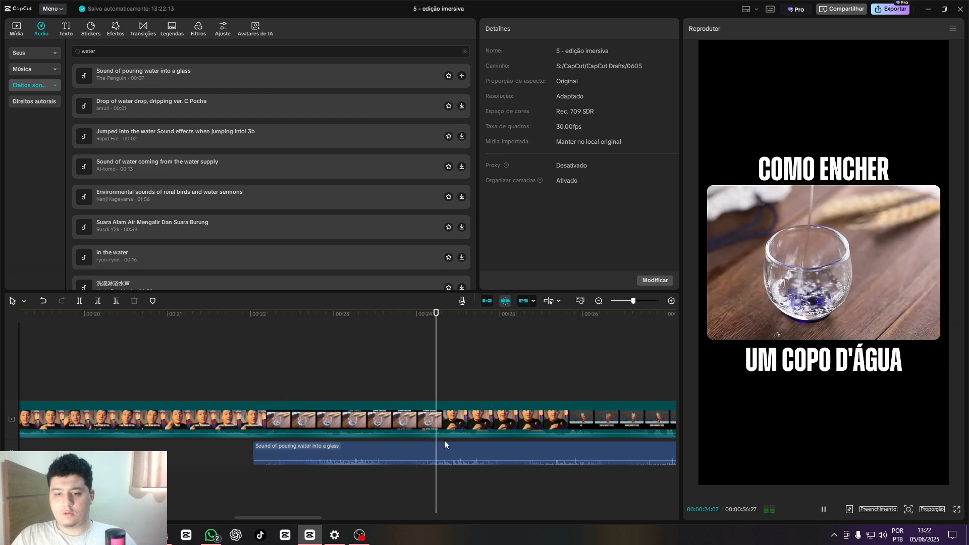
Trim the pouring water sound to end just before the water-glass scene does, fade out its ending, and listen to the result
click(444, 456)
key(w)
click(430, 389)
click(417, 477)
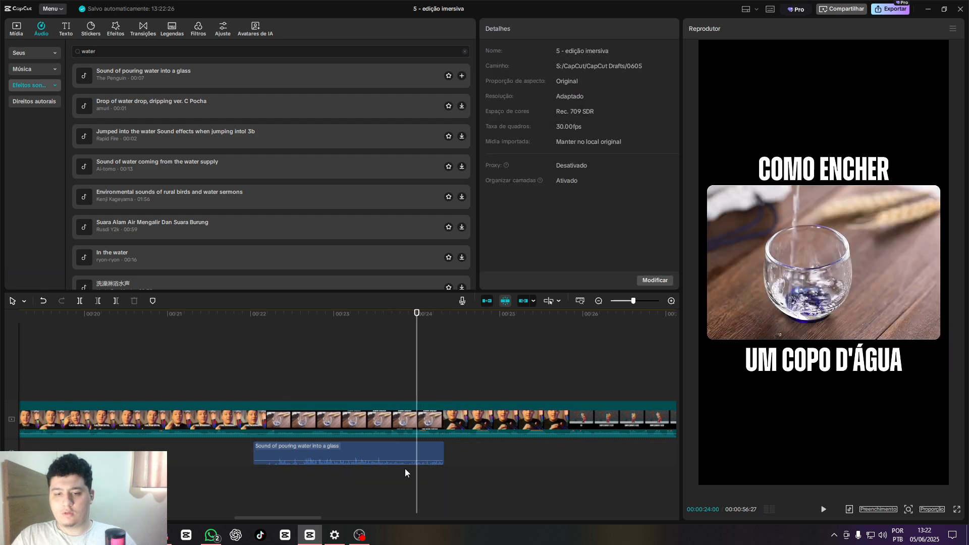
click(411, 455)
drag(446, 453, 434, 453)
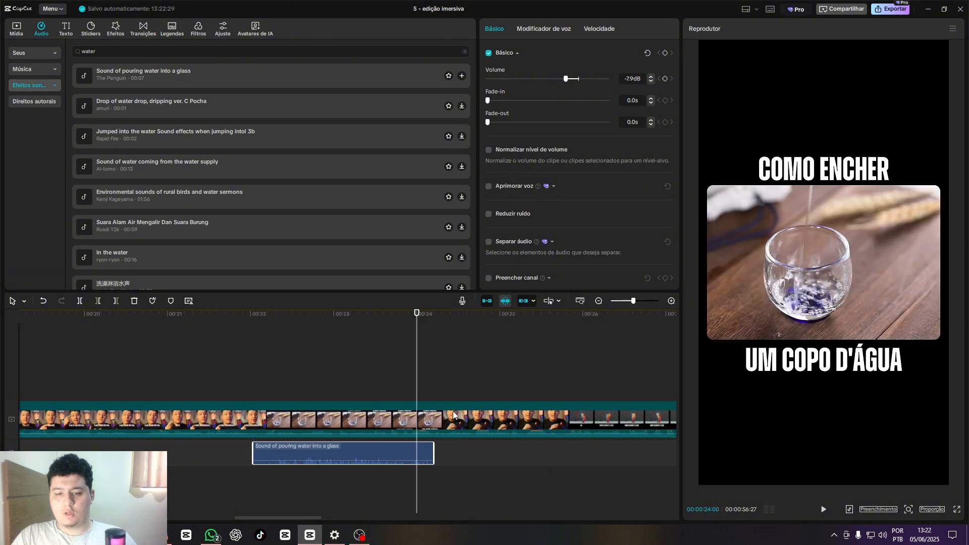
click(234, 389)
key(space)
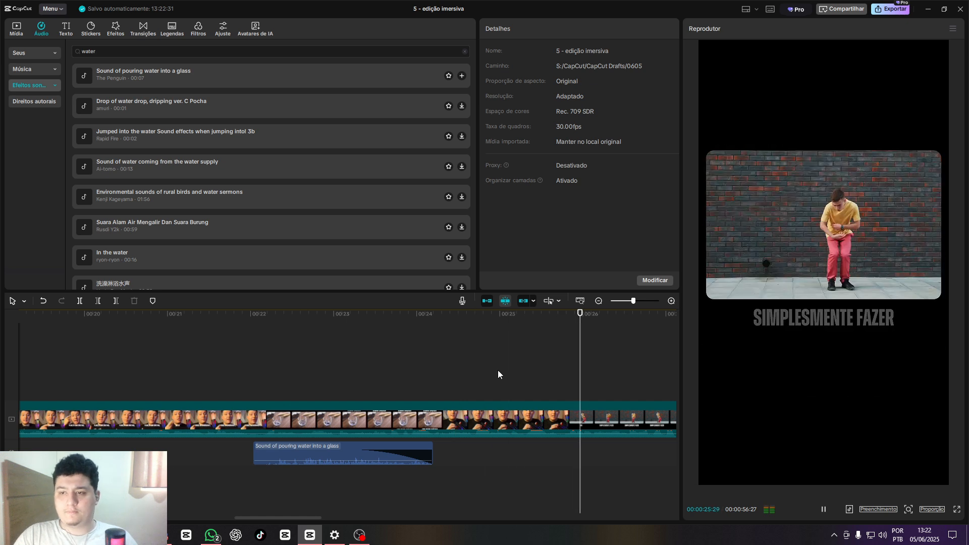
key(space)
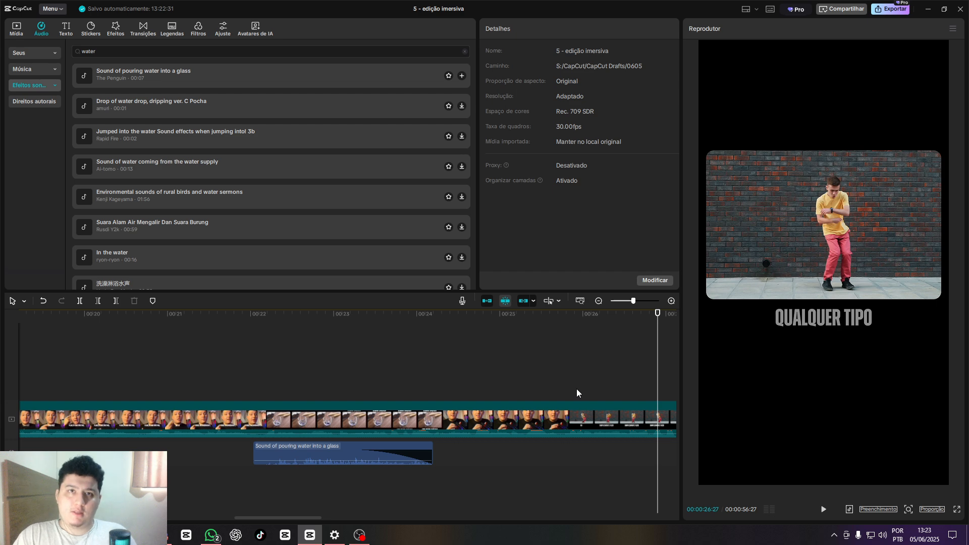
Search the sound effects for "basketball sound", preview results, and place Basketball light dribble 01 at the basketball scene's start, 00:00:27:17
key(space)
key(space)
click(115, 50)
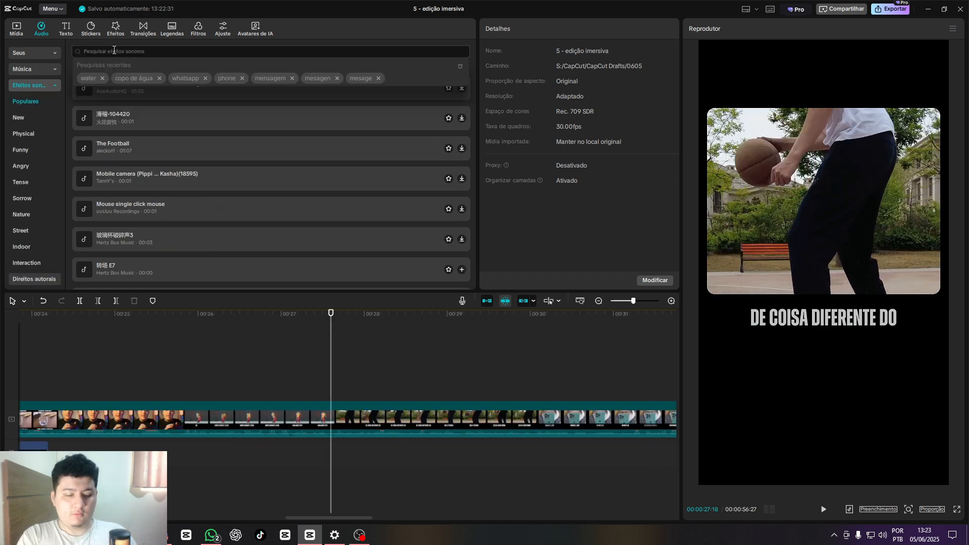
text(bask)
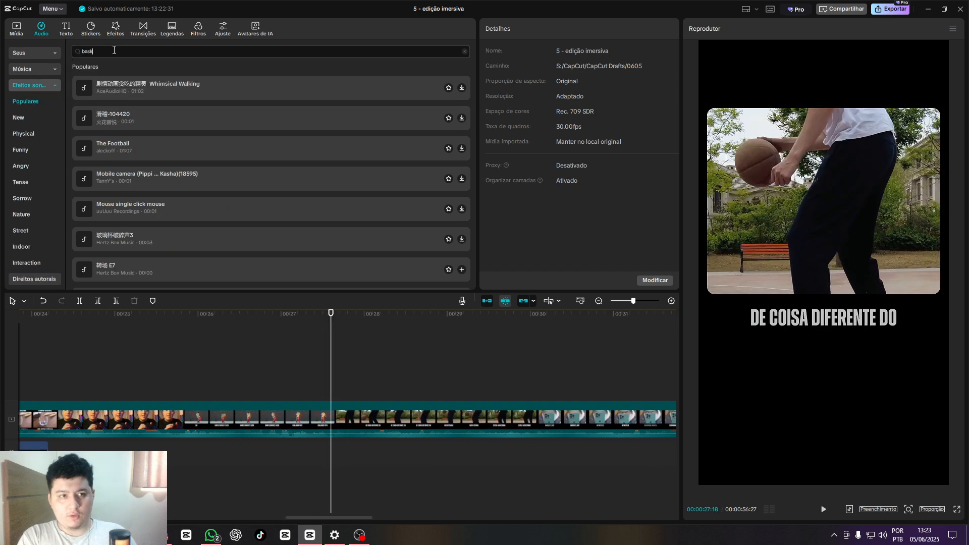
text(etball sound)
click(183, 76)
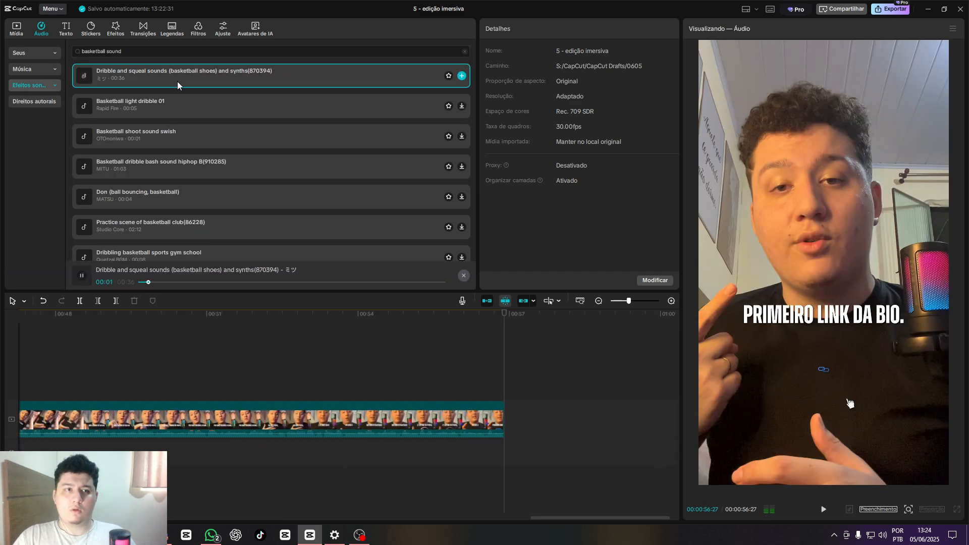
click(168, 113)
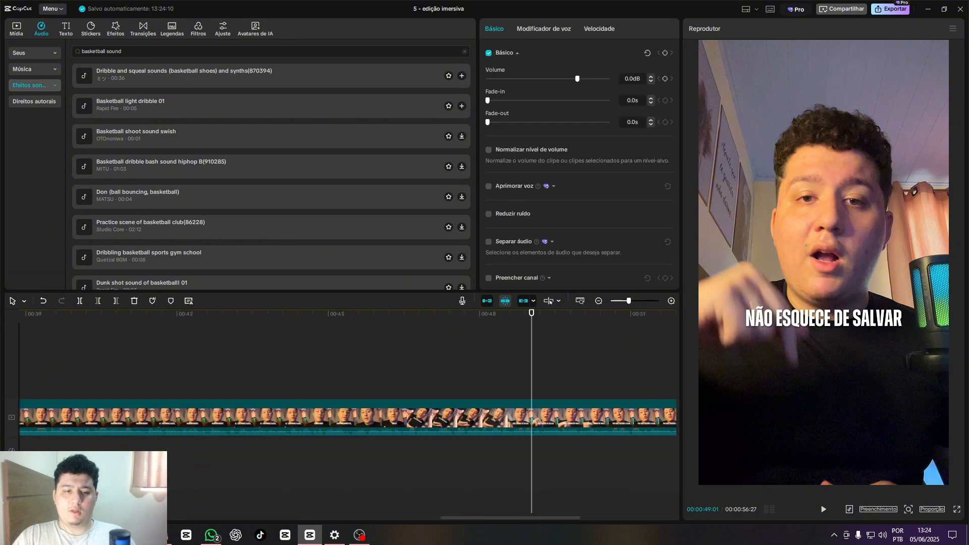
drag(16, 479, 203, 481)
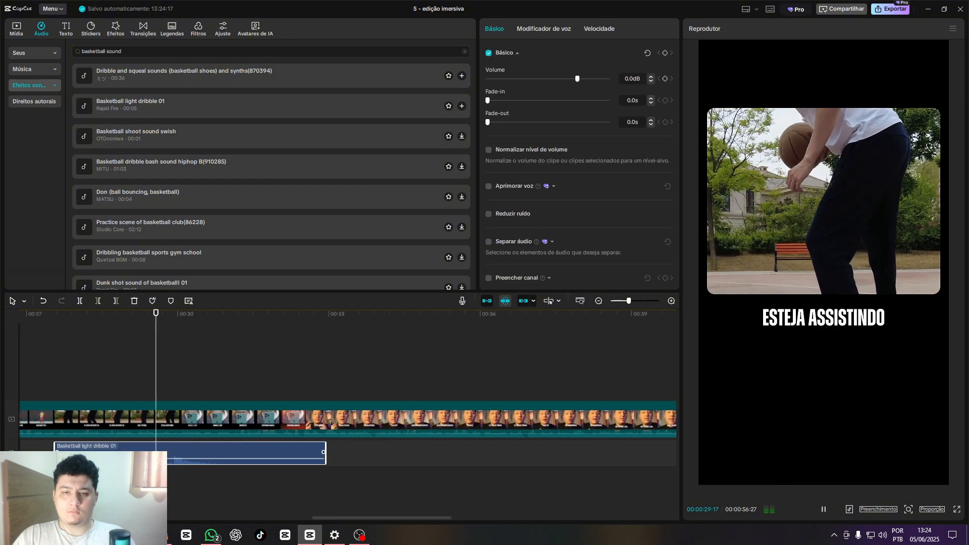
Set the speed of Basketball light dribble 01 to 0.80x to match the ball's bounces
key(space)
click(87, 484)
click(149, 447)
click(599, 29)
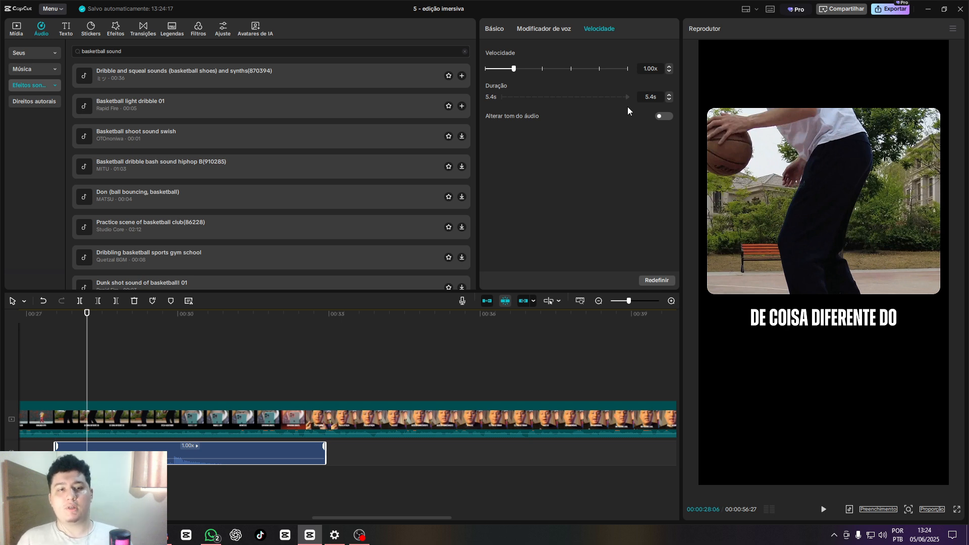
click(56, 397)
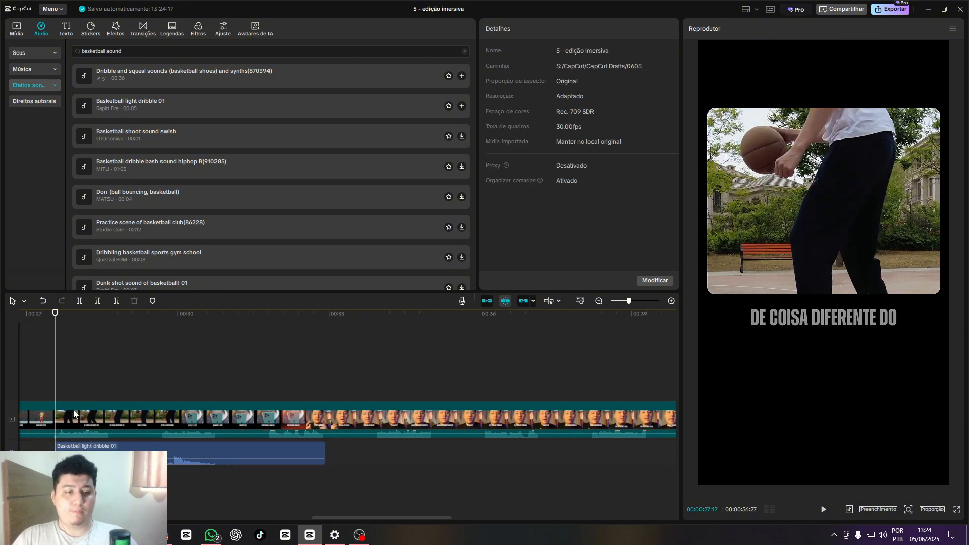
click(76, 447)
click(669, 71)
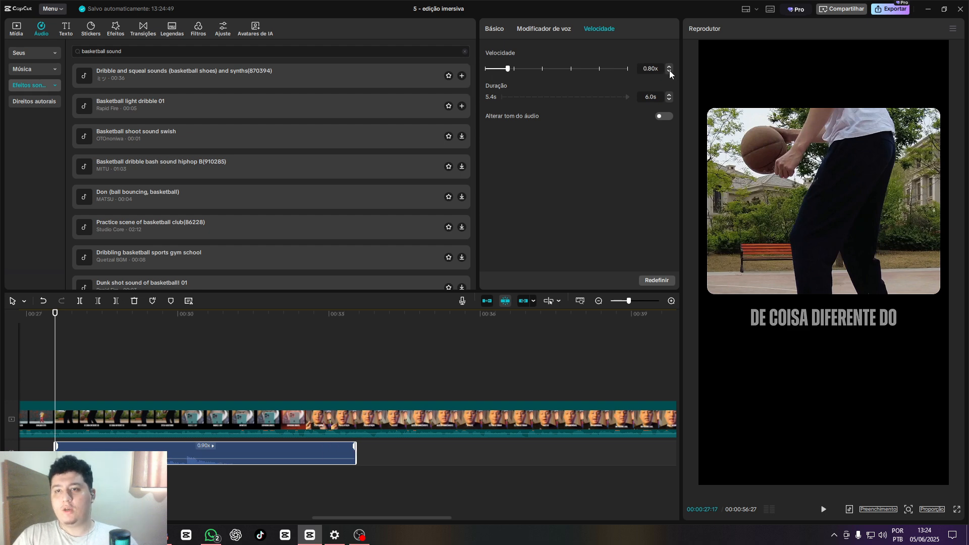
Set the speed of Basketball light dribble 01 to 0.70x, trim it to end with the basketball scene, and listen to the result
click(669, 71)
click(669, 71)
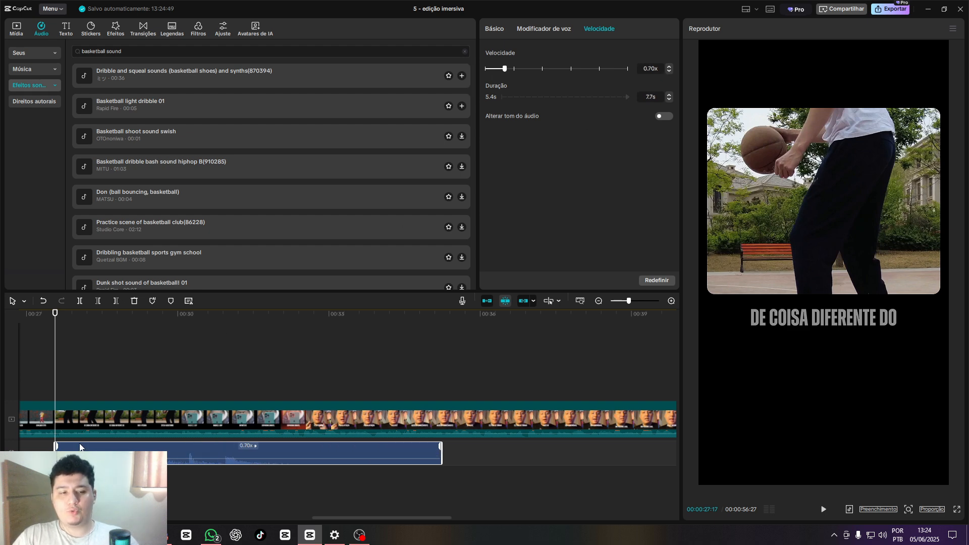
key(space)
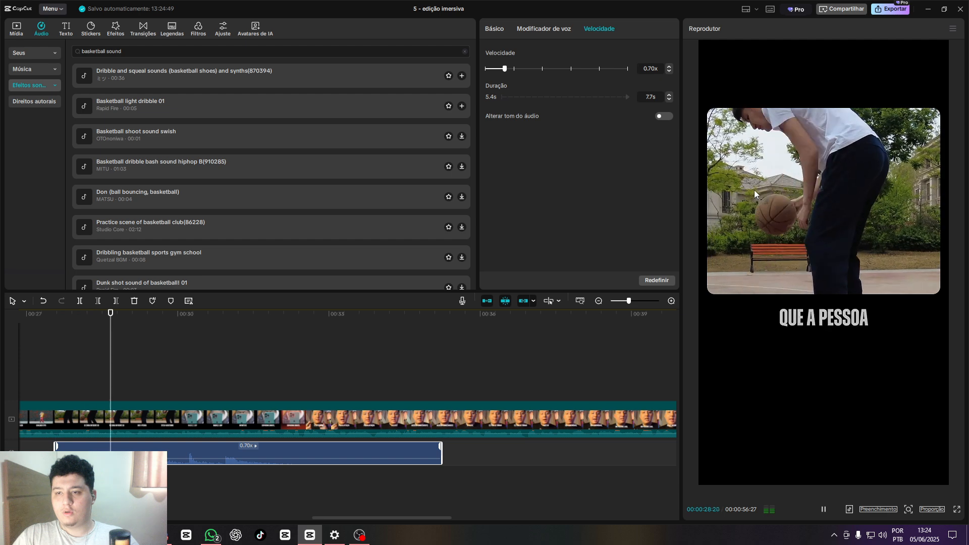
click(157, 373)
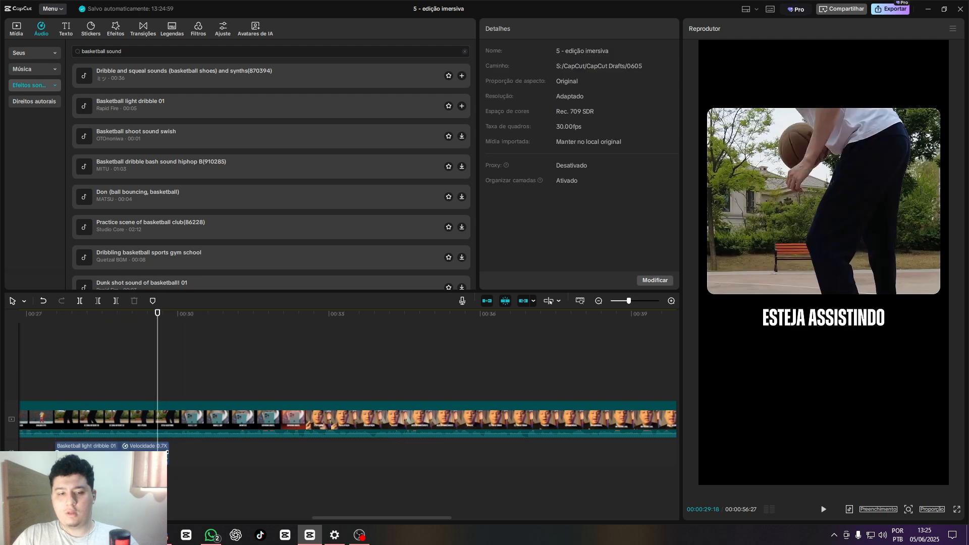
drag(114, 372, 509, 377)
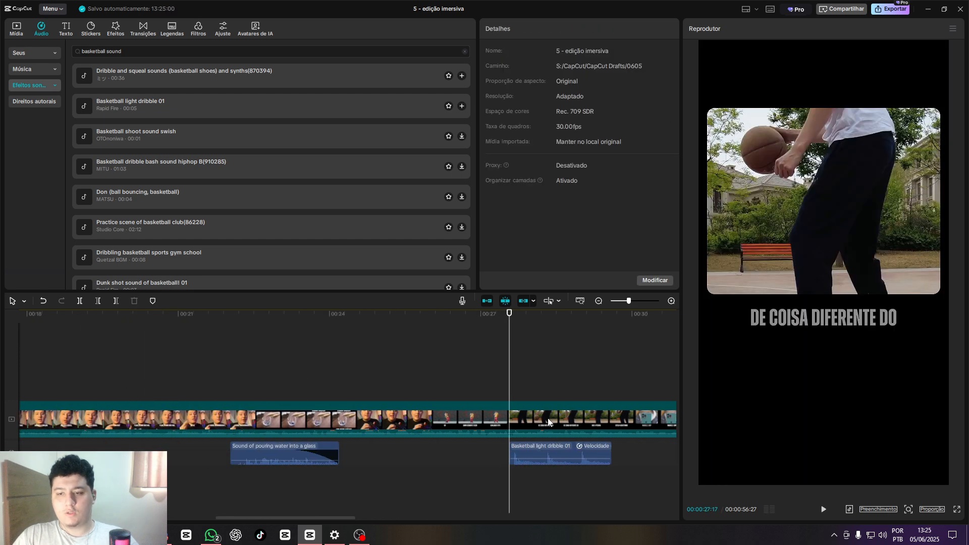
key(space)
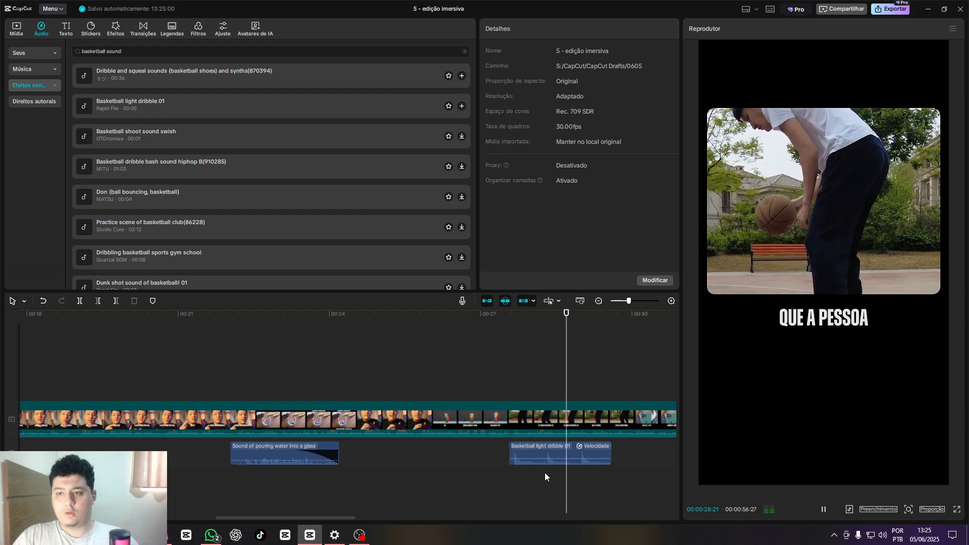
Split the main video at the basketball scene's start and end, and play the scene to check the dribble timing
click(509, 383)
key(ctrl+b)
drag(599, 381, 611, 392)
click(555, 414)
click(510, 361)
key(space)
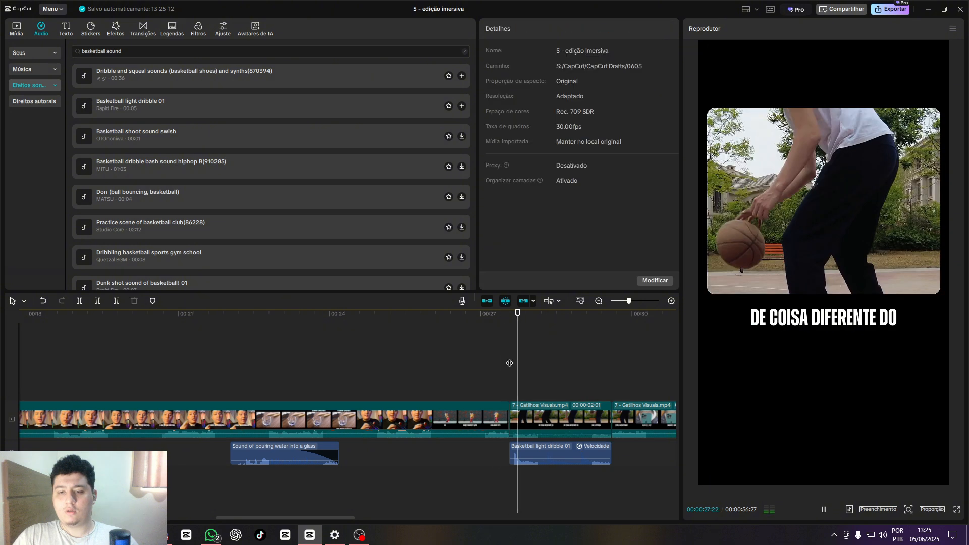
key(space)
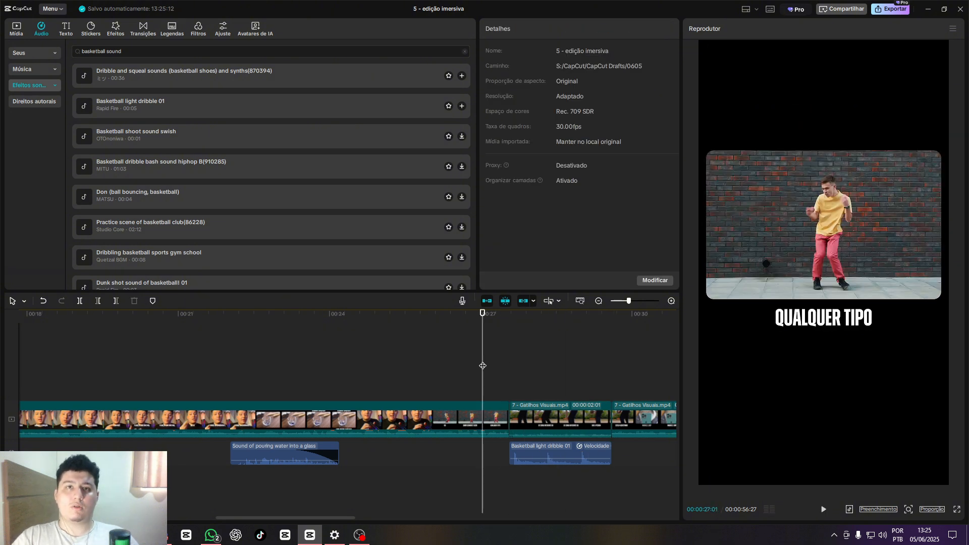
key(space)
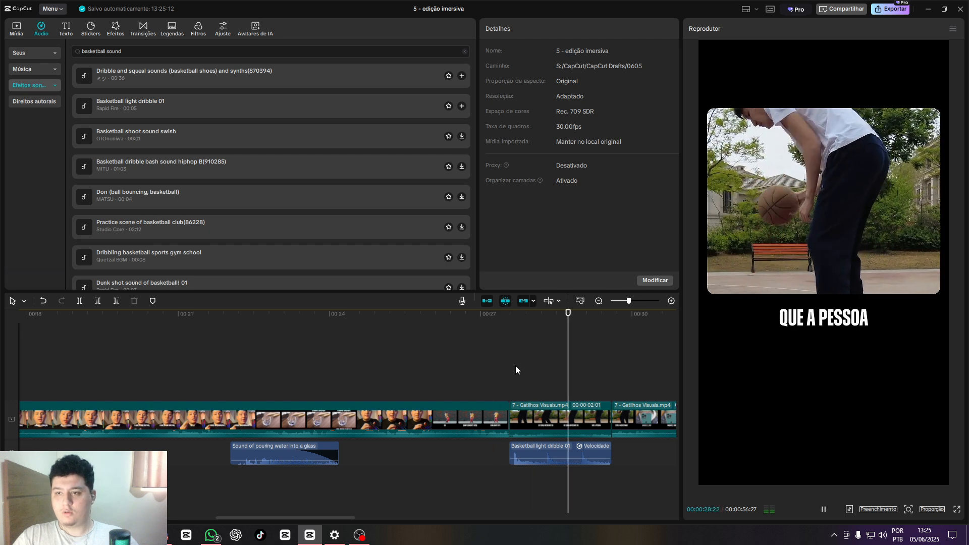
key(space)
Turn on pitch change (Alterar tom do áudio) for the dribble sound and listen to the basketball scene
click(573, 448)
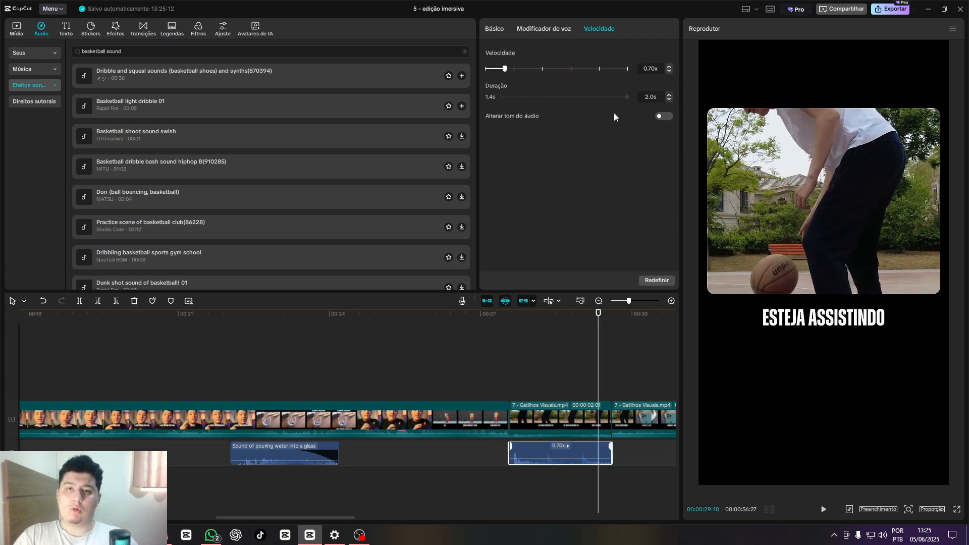
click(660, 116)
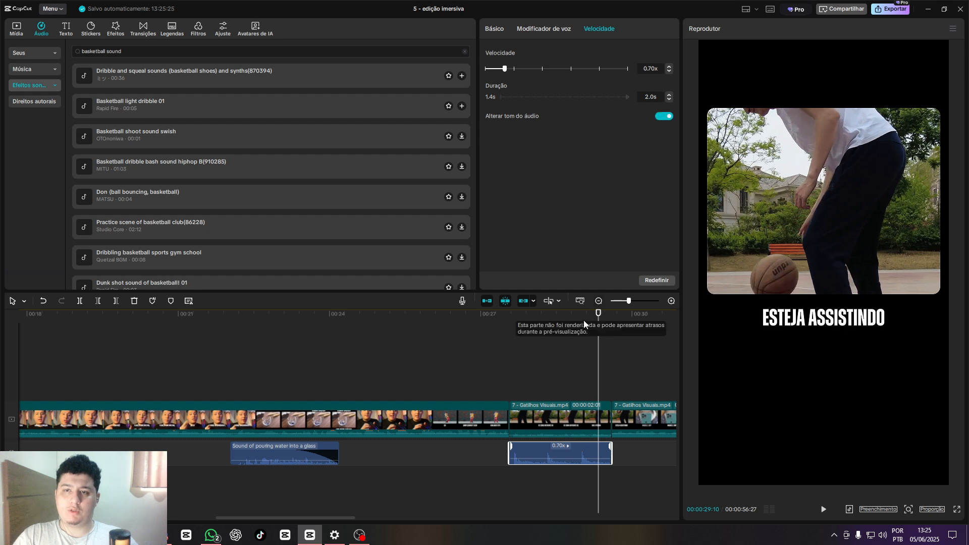
click(509, 373)
key(space)
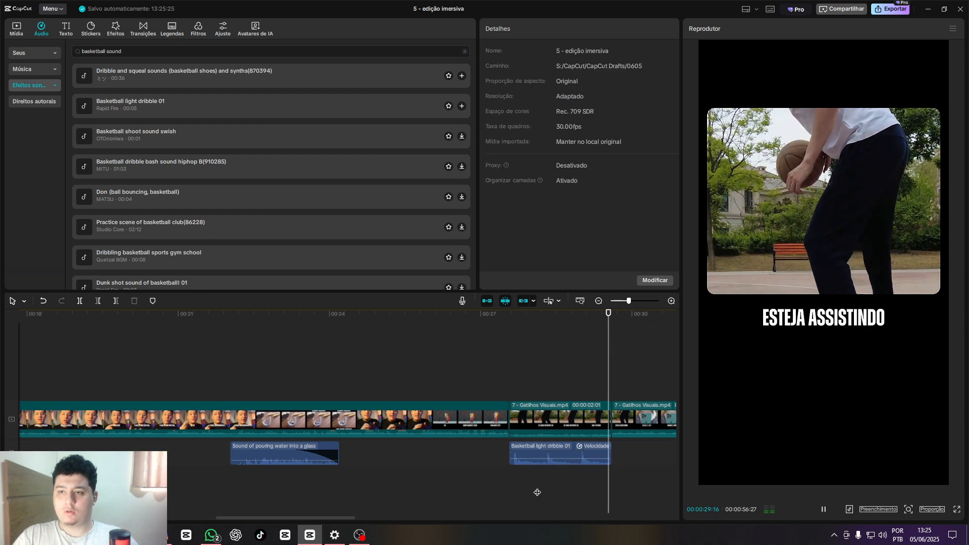
Inspect the basketball video segment's audio settings and replay the scene from just before it
click(580, 459)
click(516, 407)
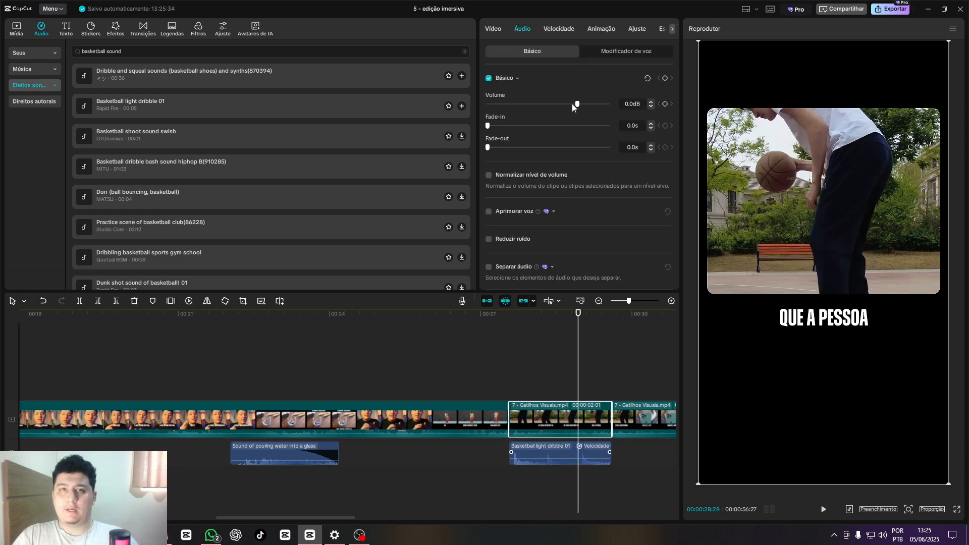
drag(466, 383, 474, 388)
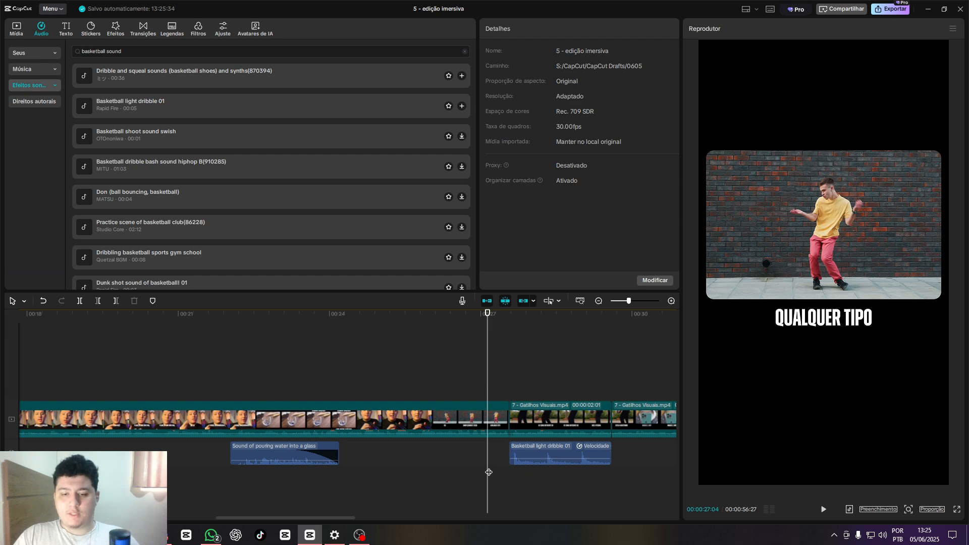
drag(340, 520, 384, 522)
key(space)
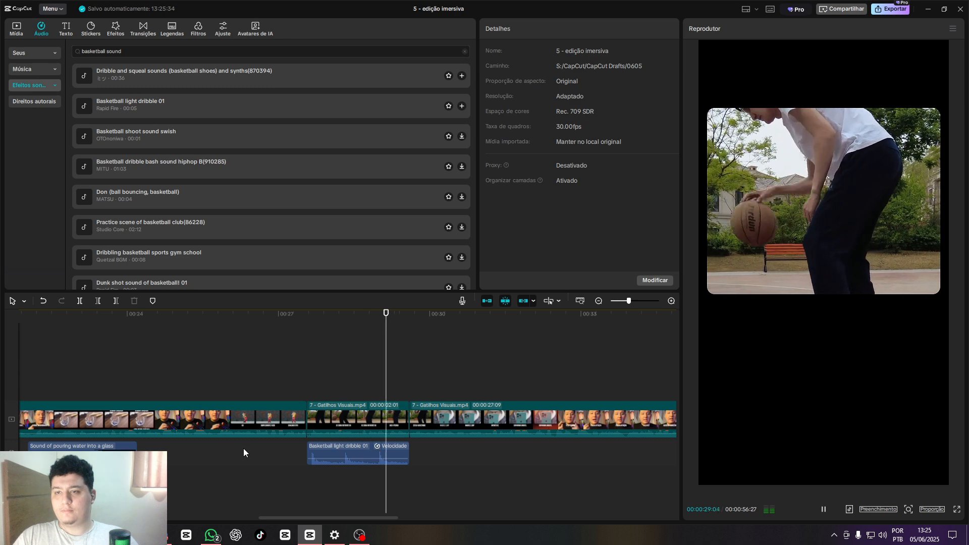
Lower the dribble sound's volume to about -3.5 dB and play the basketball scene to check the balance
click(391, 446)
click(511, 31)
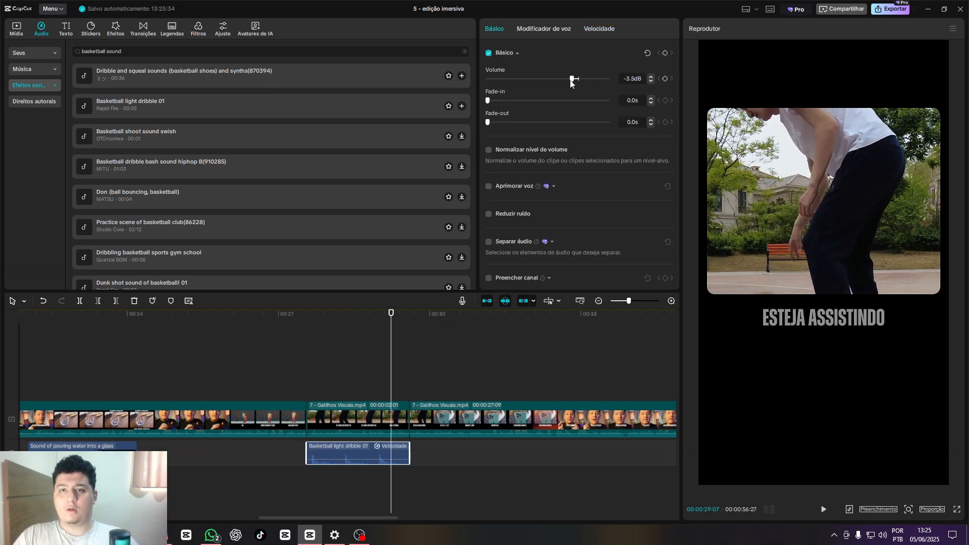
click(301, 375)
key(space)
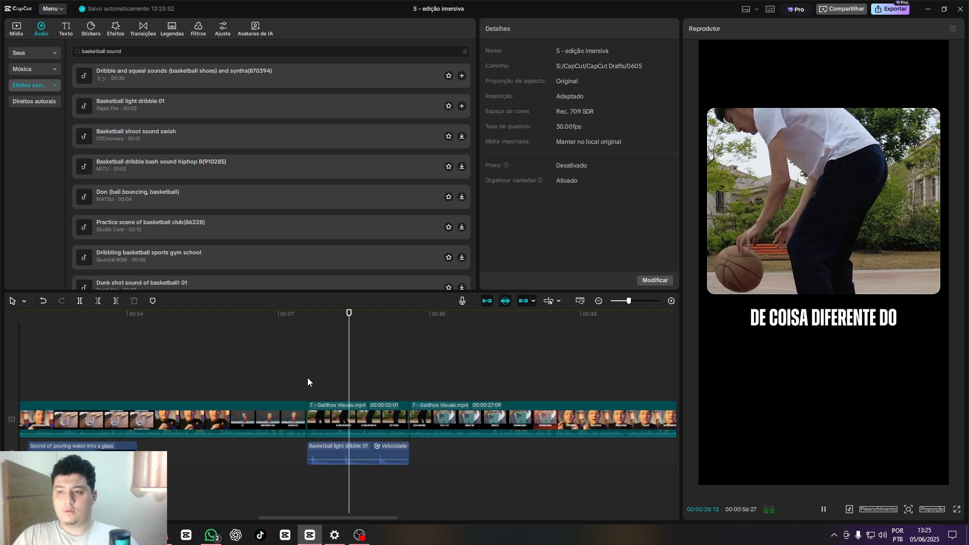
key(space)
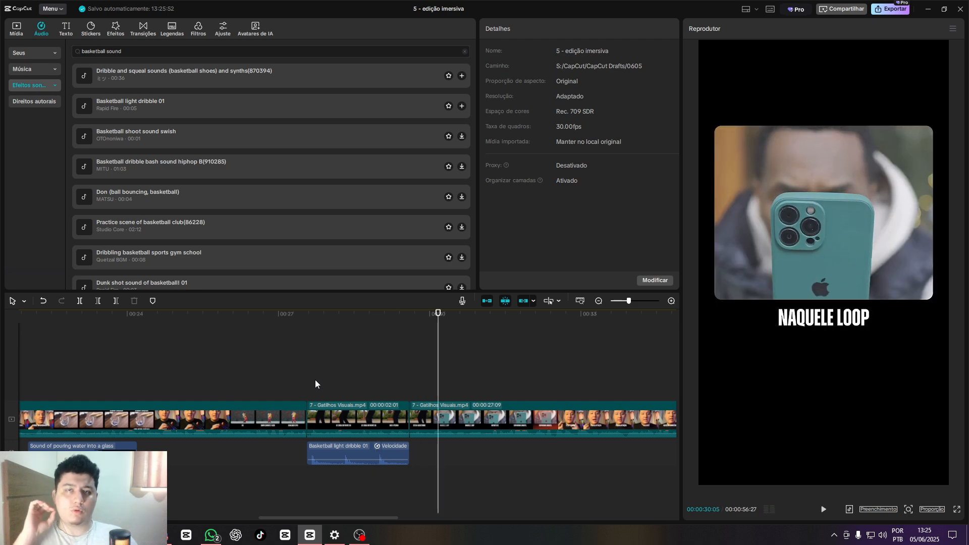
key(space)
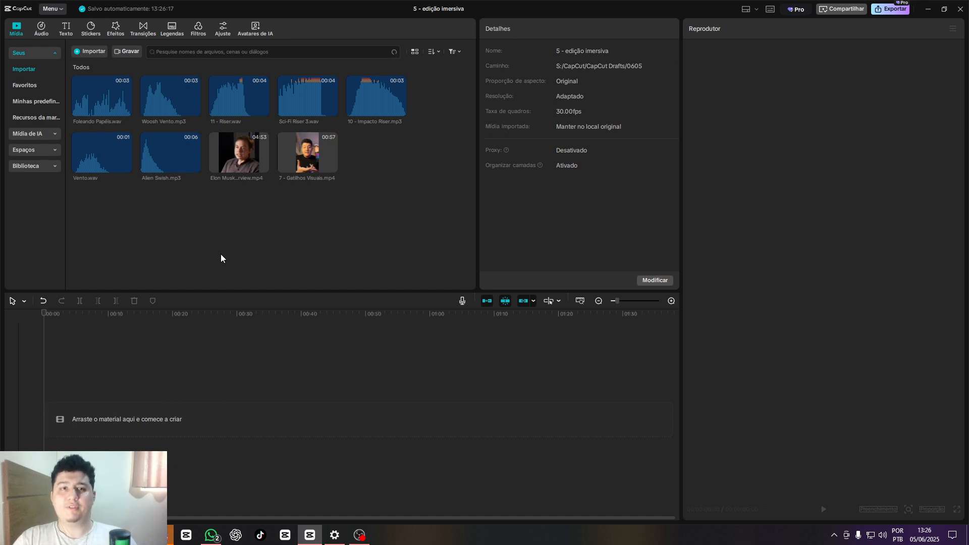
Browse the popular stock footage in the media library for usable clips
click(93, 52)
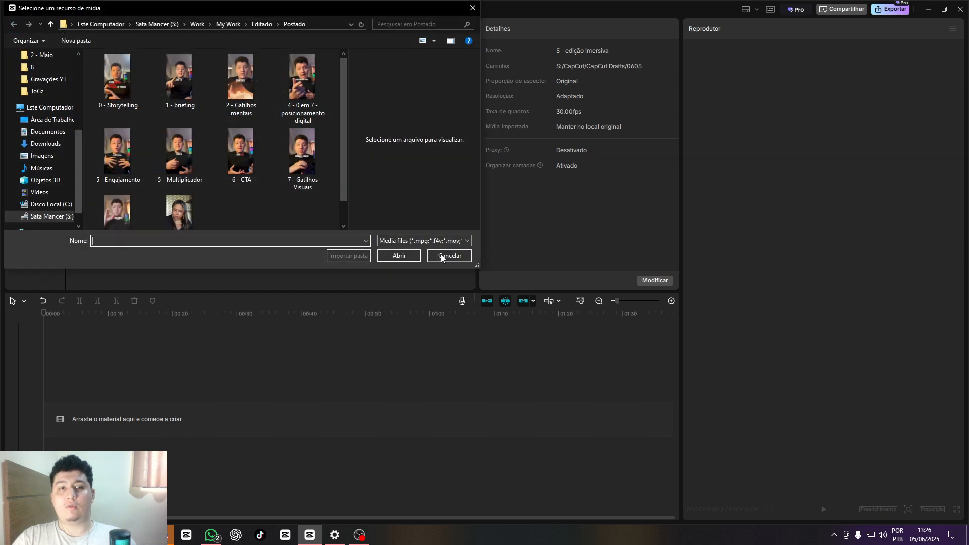
click(446, 256)
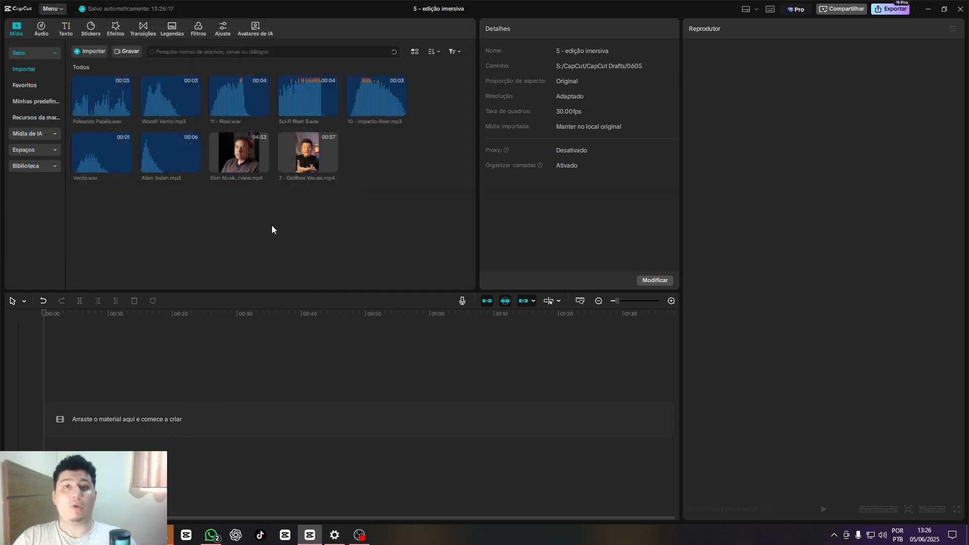
click(28, 165)
scroll(164, 186, down, 5)
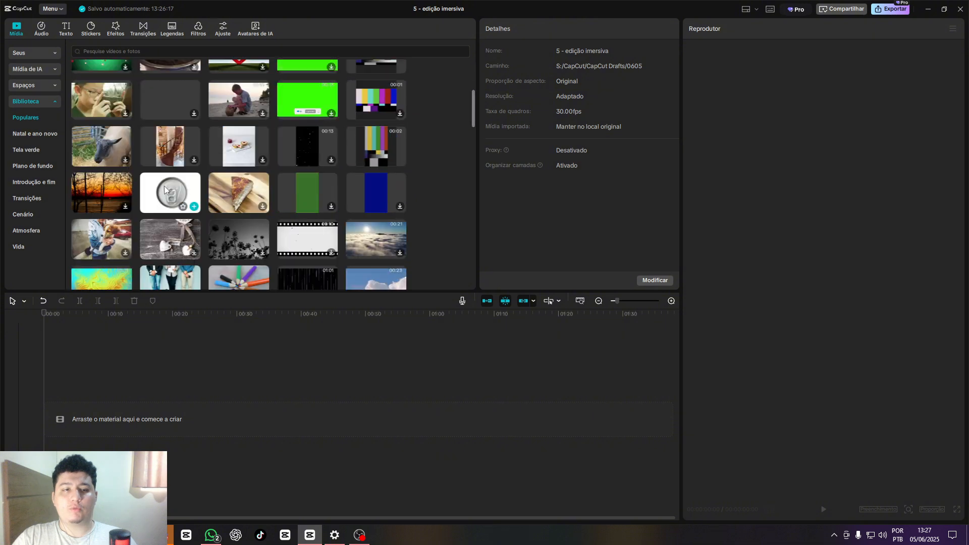
scroll(168, 202, down, 5)
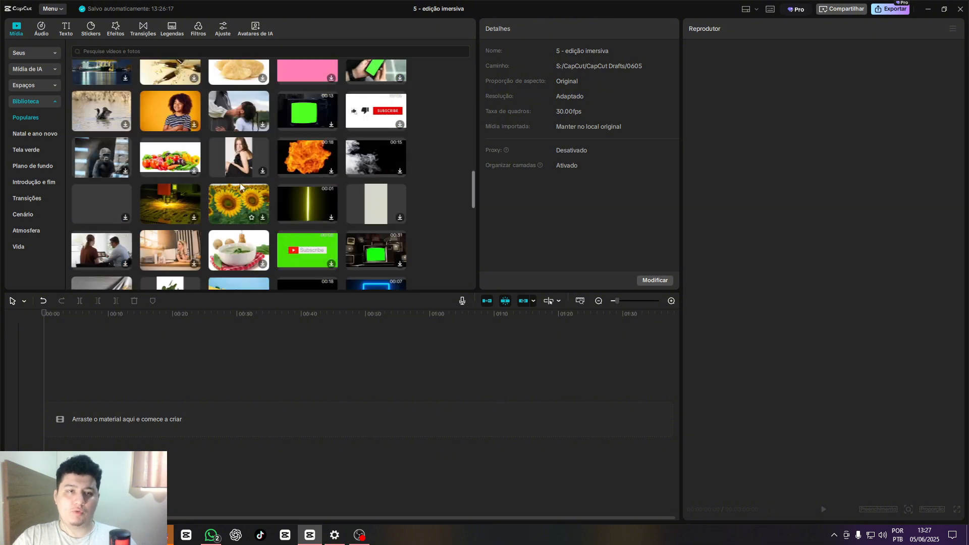
scroll(240, 165, down, 3)
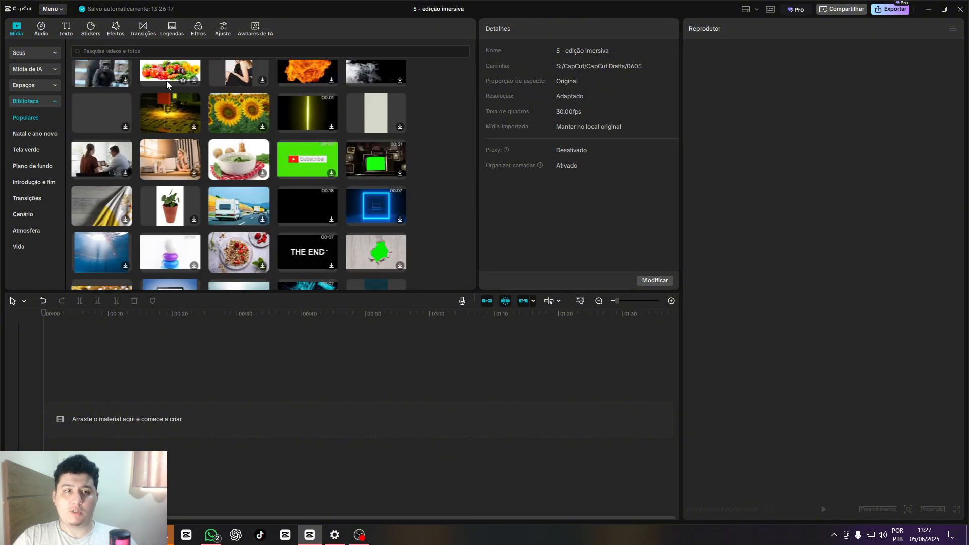
Search the stock library for "comendo" and for "escola", and line up four school clips on the timeline
click(156, 49)
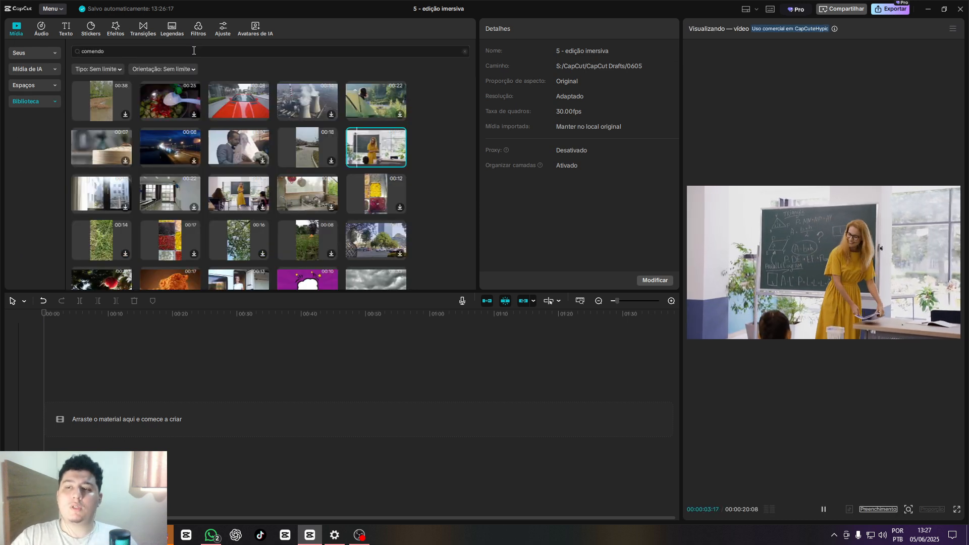
click(161, 49)
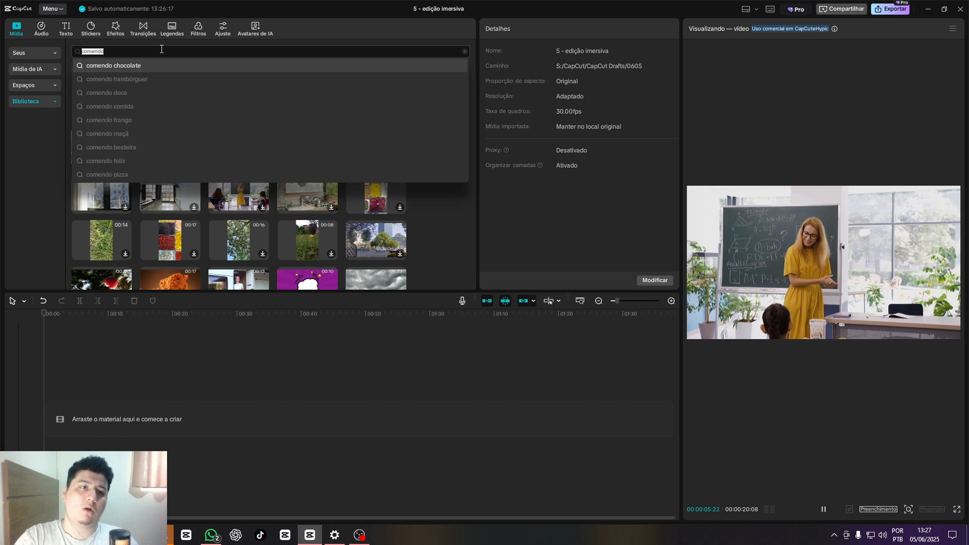
text(escola)
key(Return)
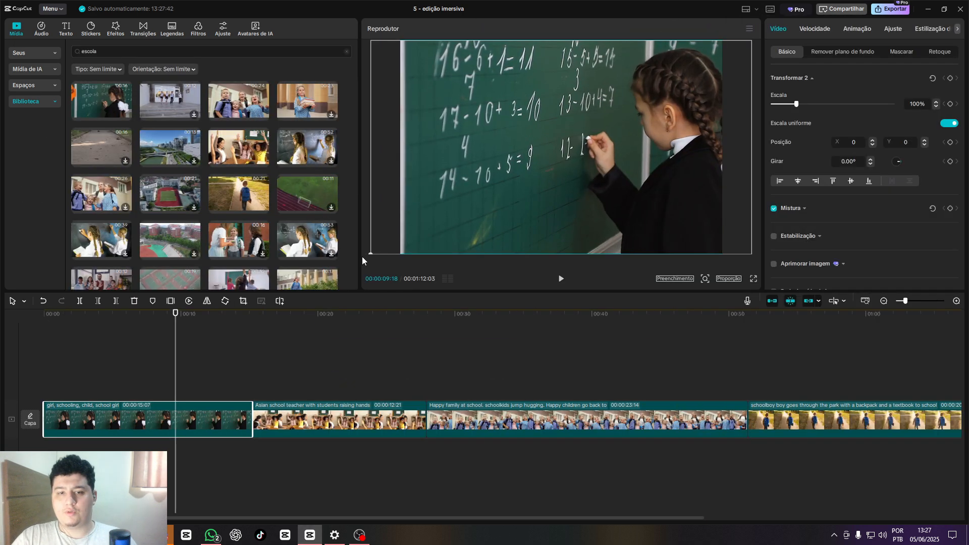
Undo the first school clip's enlargement and set the project's aspect ratio to 16:9
key(ctrl+z)
click(729, 278)
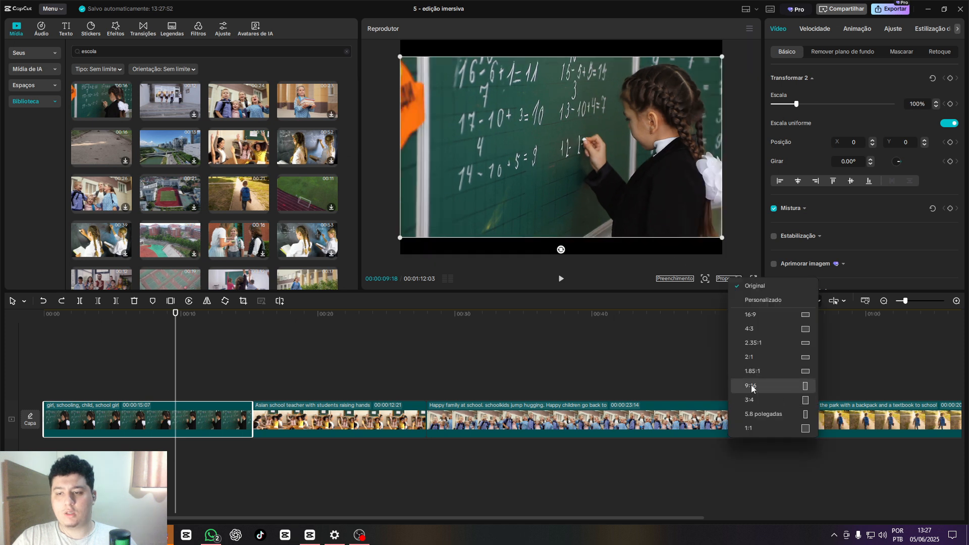
click(757, 313)
click(262, 392)
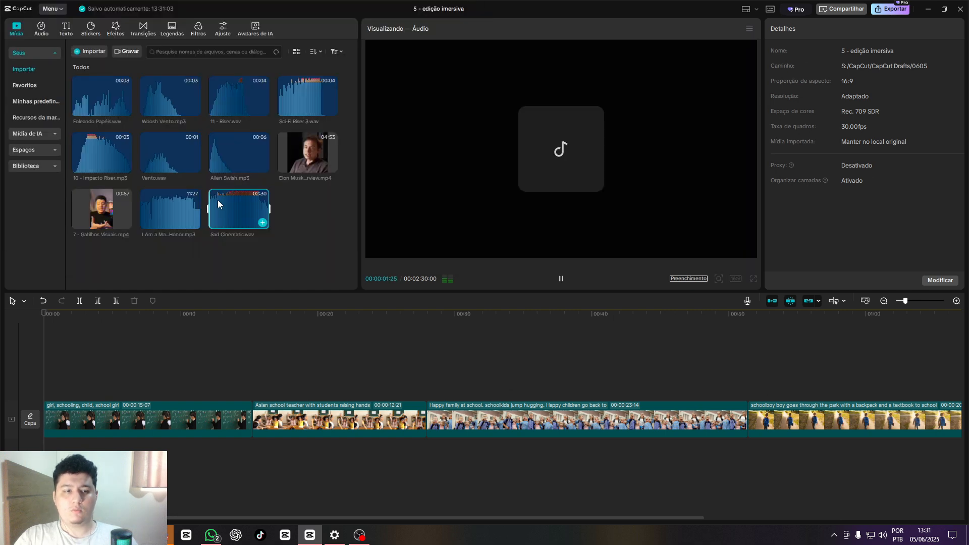
Place Sad Cinematic.wav under the school clips at the timeline's start, trim about the first second off the music, and play it
drag(217, 199, 62, 437)
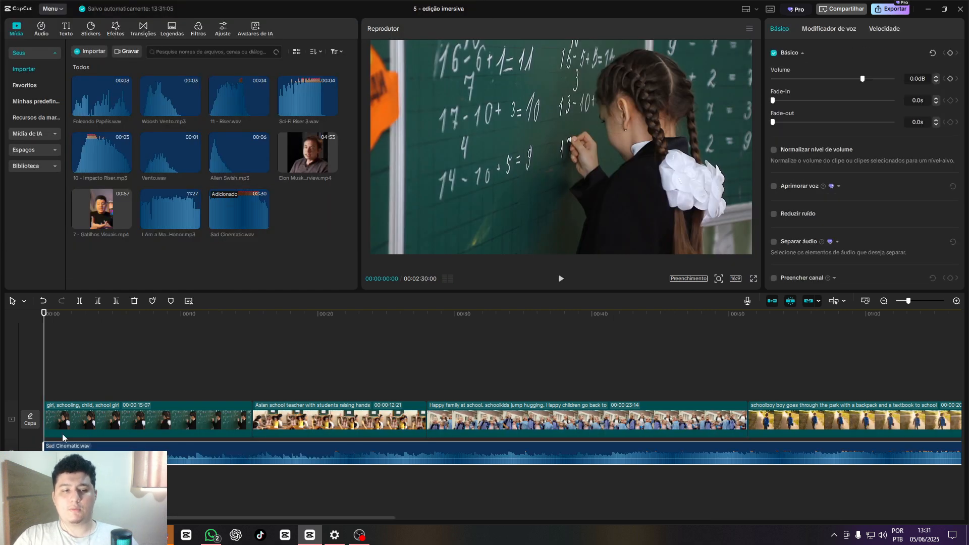
click(57, 482)
key(q)
key(space)
key(space)
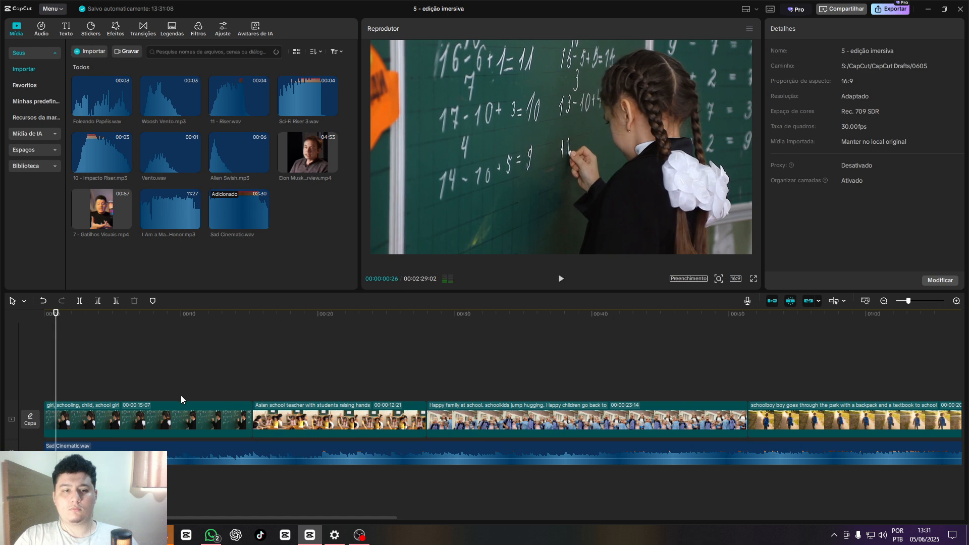
Trim Sad Cinematic.wav to end with the last school clip at 00:01:12:03 and give it a 2.0 s fade-out
click(117, 418)
scroll(93, 402, down, 6)
drag(623, 453, 327, 449)
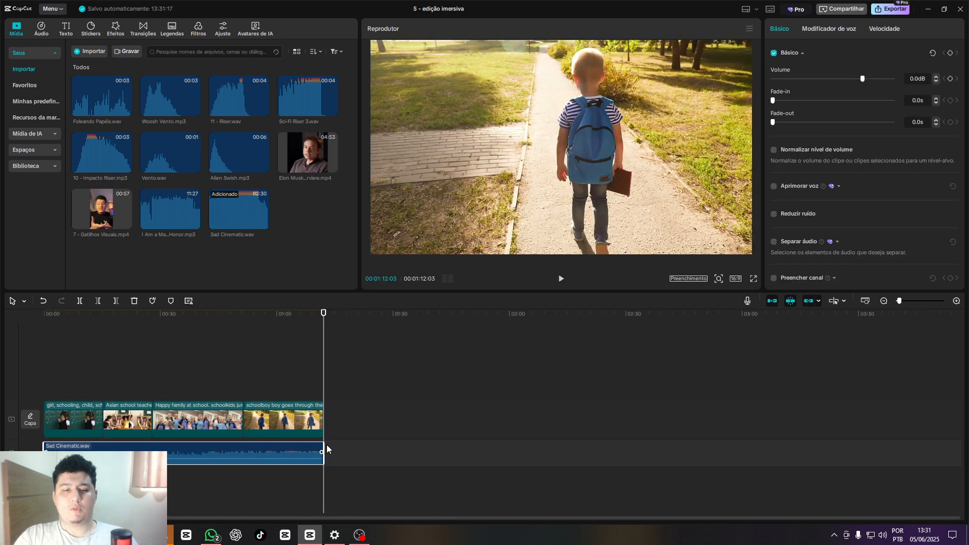
click(798, 122)
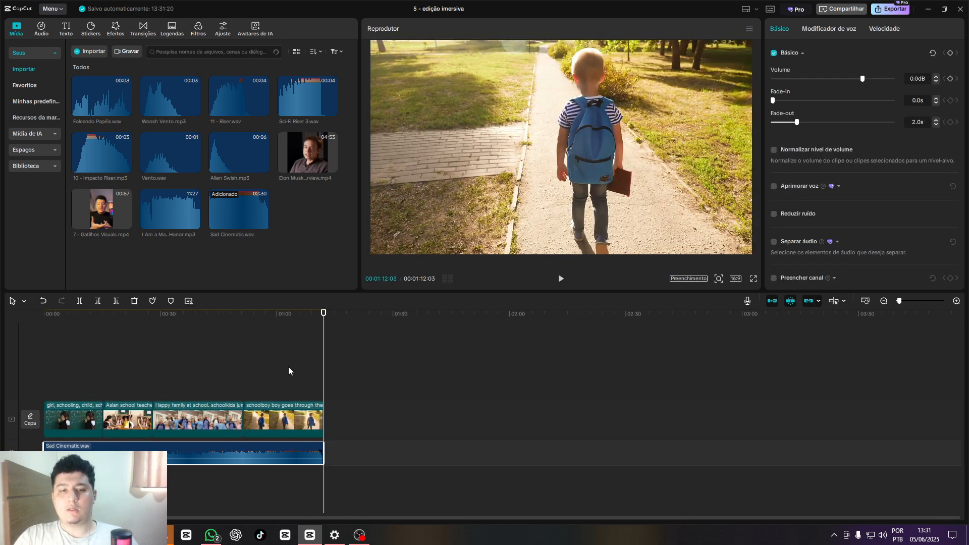
Play part of the final school clip, set the Sad Cinematic music's volume to -11.0 dB, and return the playhead to the start
click(289, 369)
key(space)
click(294, 453)
drag(862, 79, 845, 81)
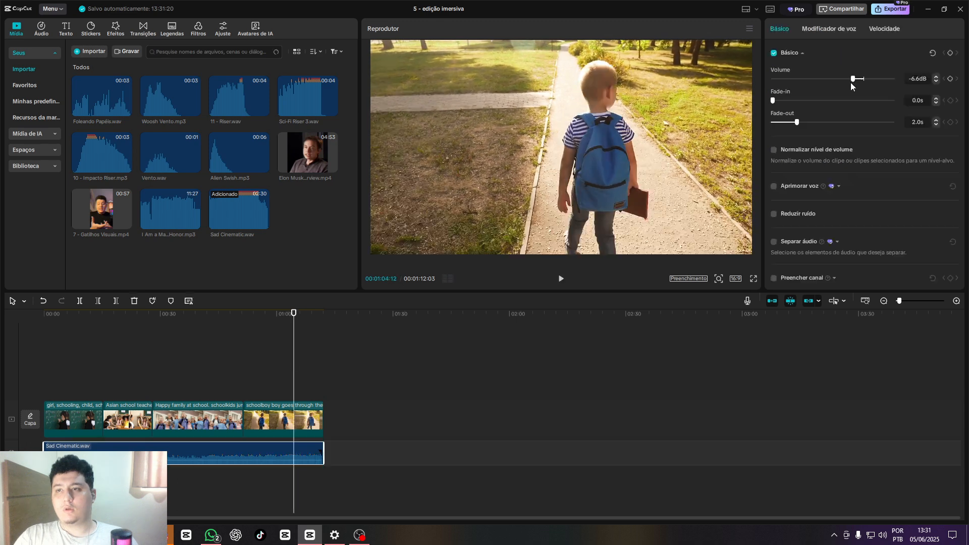
click(935, 81)
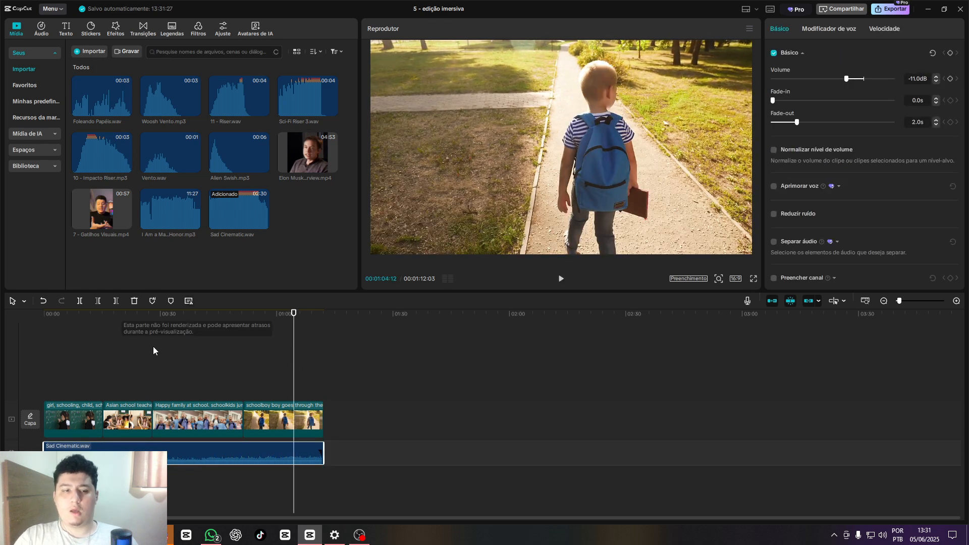
click(44, 359)
drag(169, 379, 21, 362)
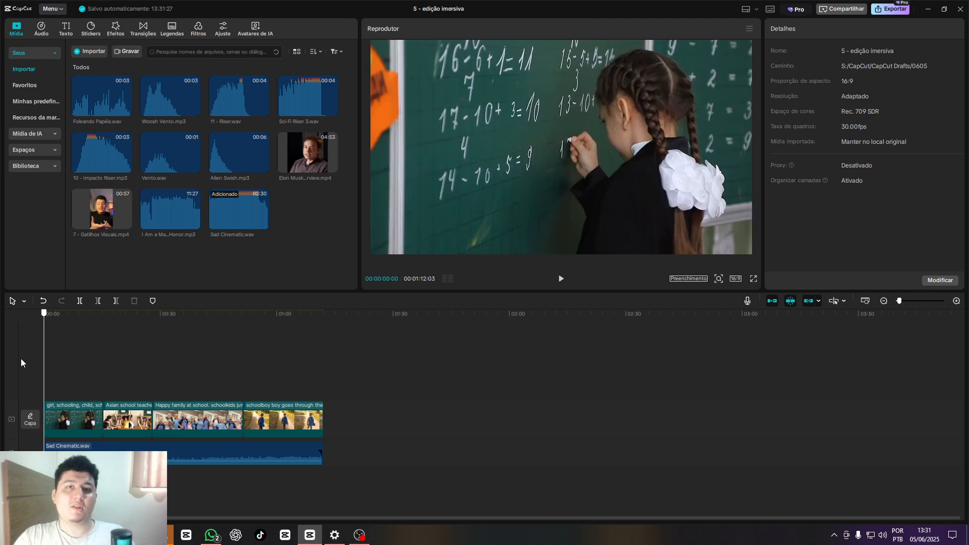
Add the Jazz filter over all the school clips and set its intensity to 75
click(198, 29)
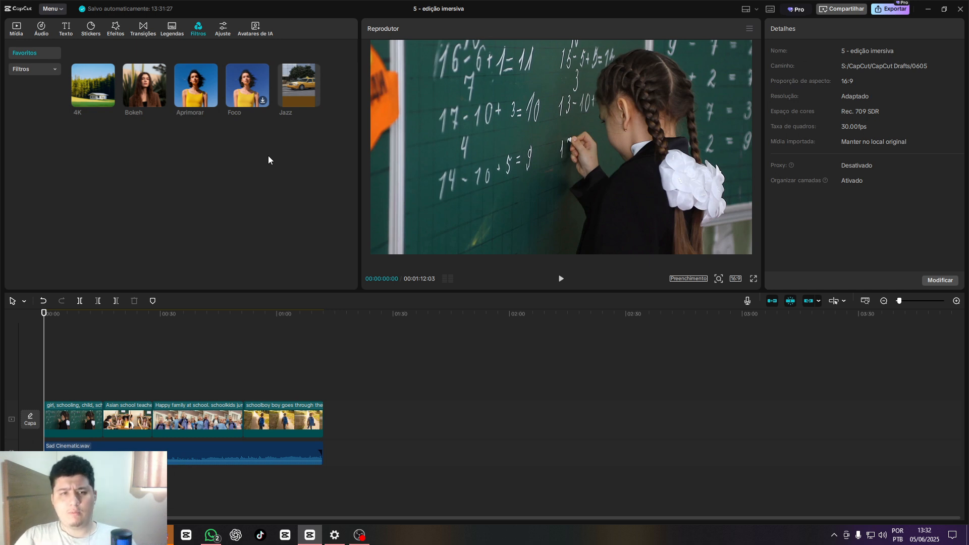
click(313, 100)
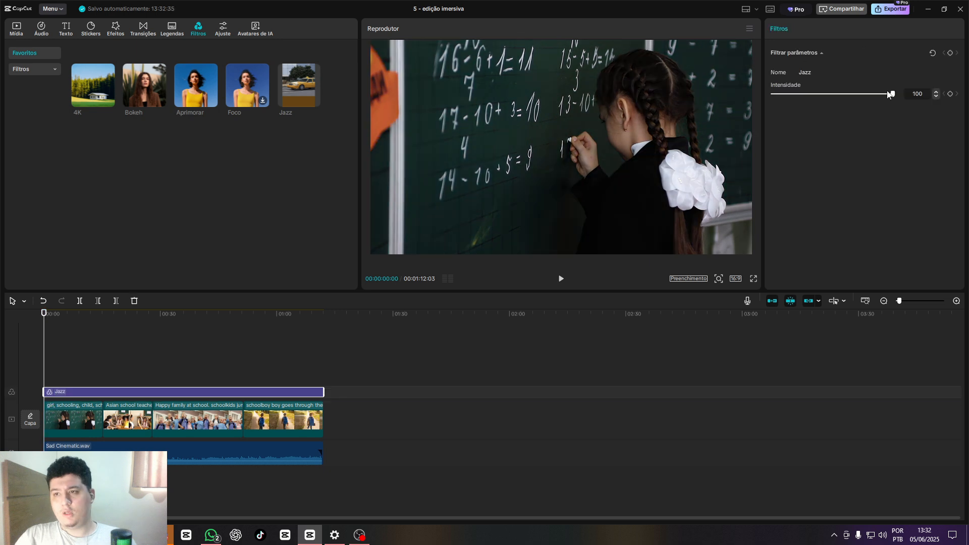
drag(889, 94, 863, 94)
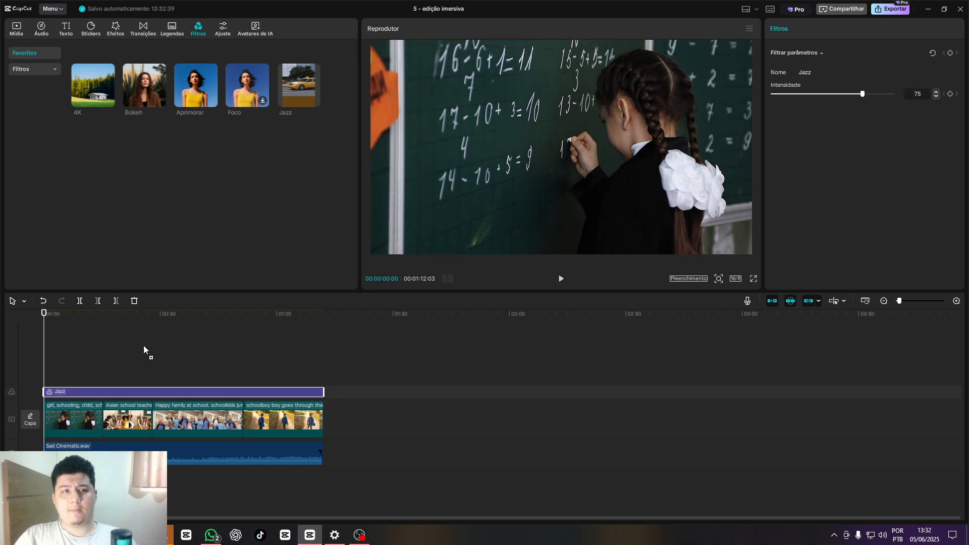
Stack the Aprimorar filter above Jazz at 79 intensity and check the look in full screen
drag(144, 346, 44, 387)
drag(864, 94, 869, 94)
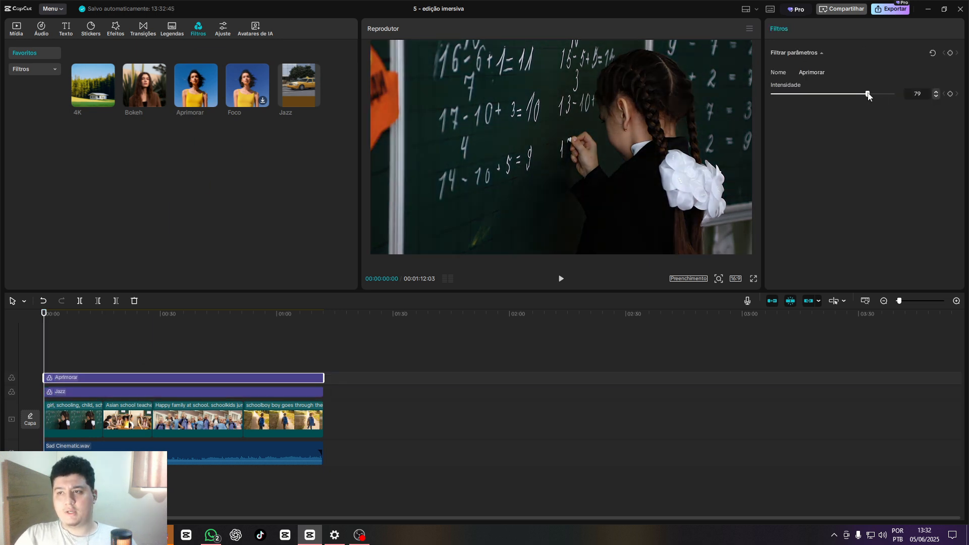
click(753, 278)
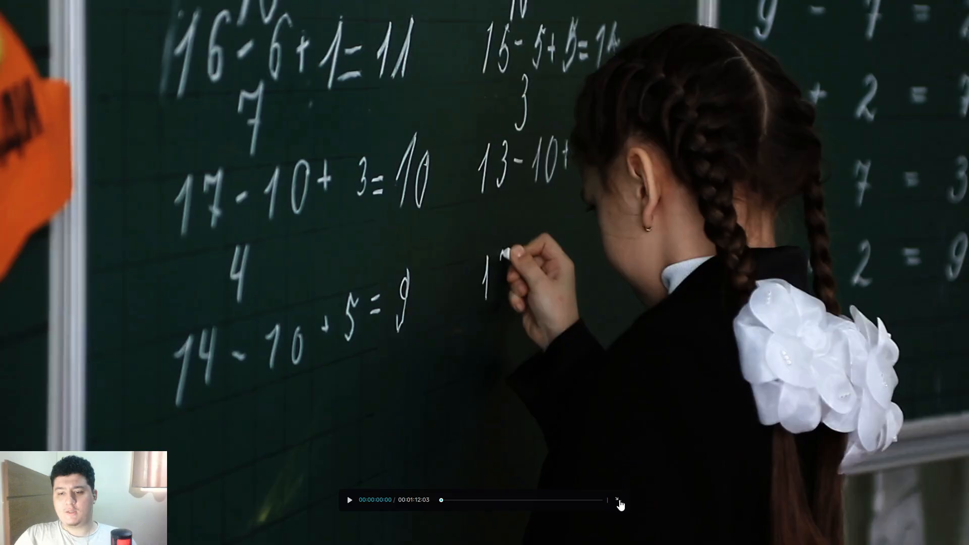
click(618, 502)
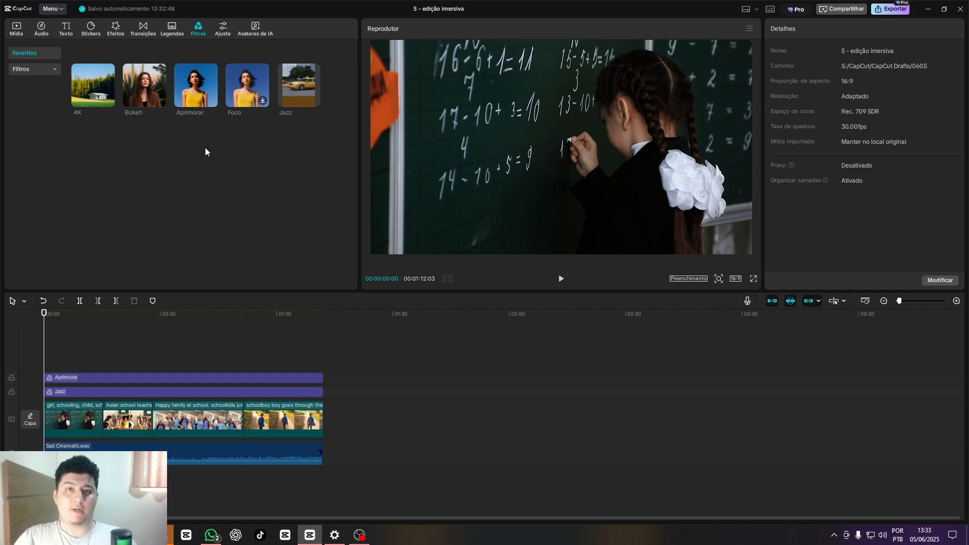
Remove the Jazz and Aprimorar filters, apply the 4K filter over the clips instead, and briefly preview it
drag(124, 387, 123, 388)
key(Delete)
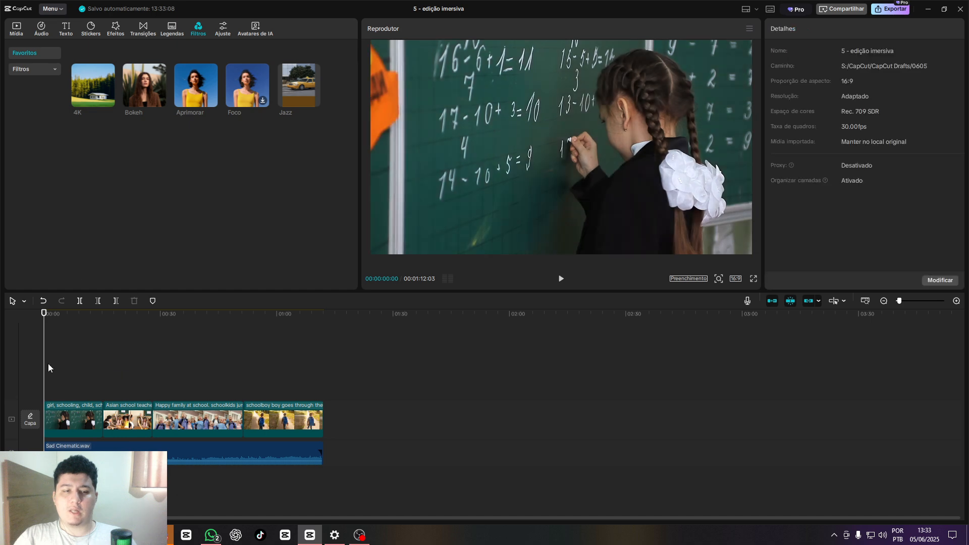
drag(93, 85, 321, 377)
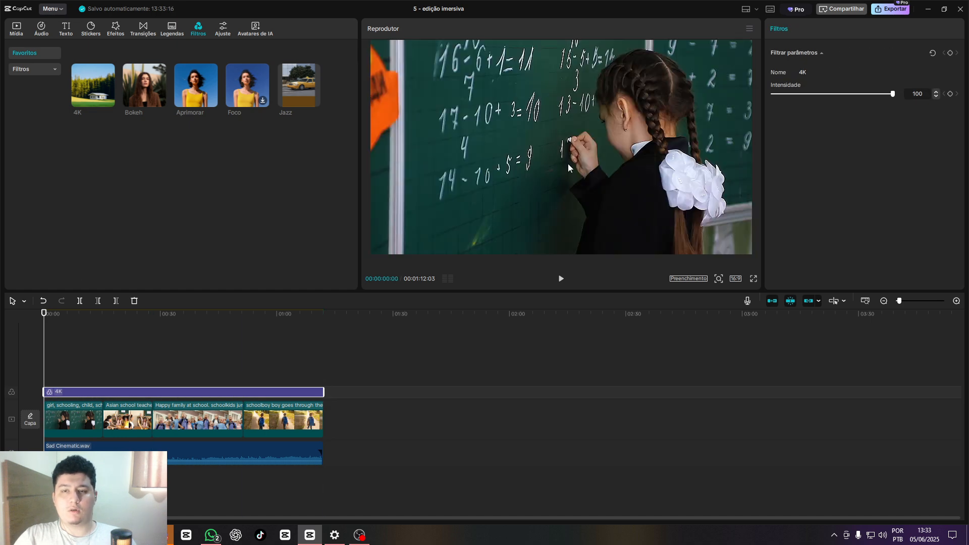
key(space)
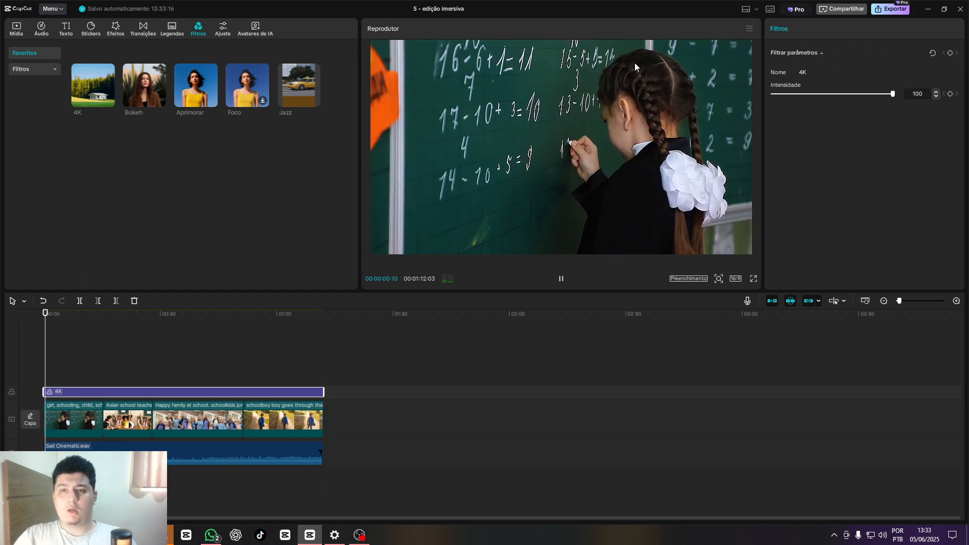
key(space)
Try the Âmbar filter from the featured filters above the 4K filter and delete it
click(32, 69)
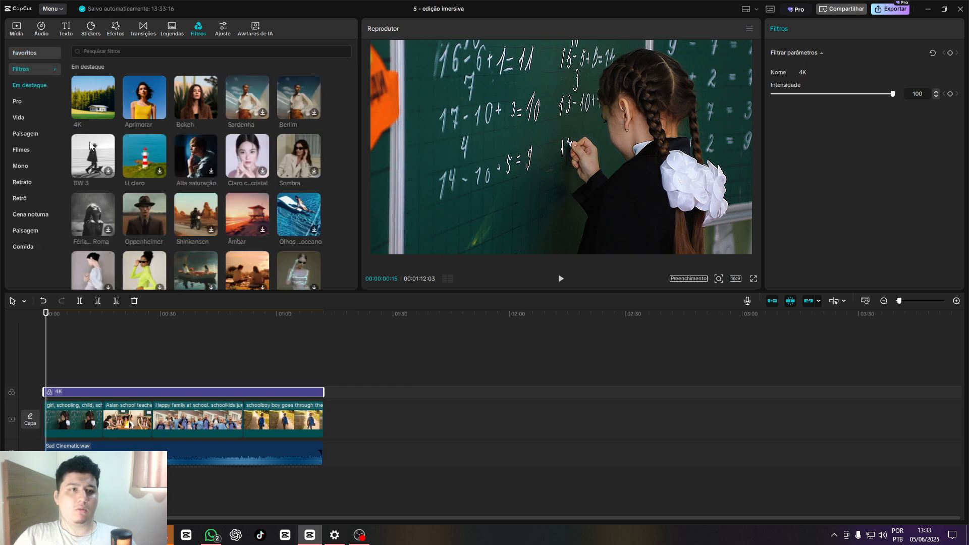
drag(247, 215, 62, 377)
key(Delete)
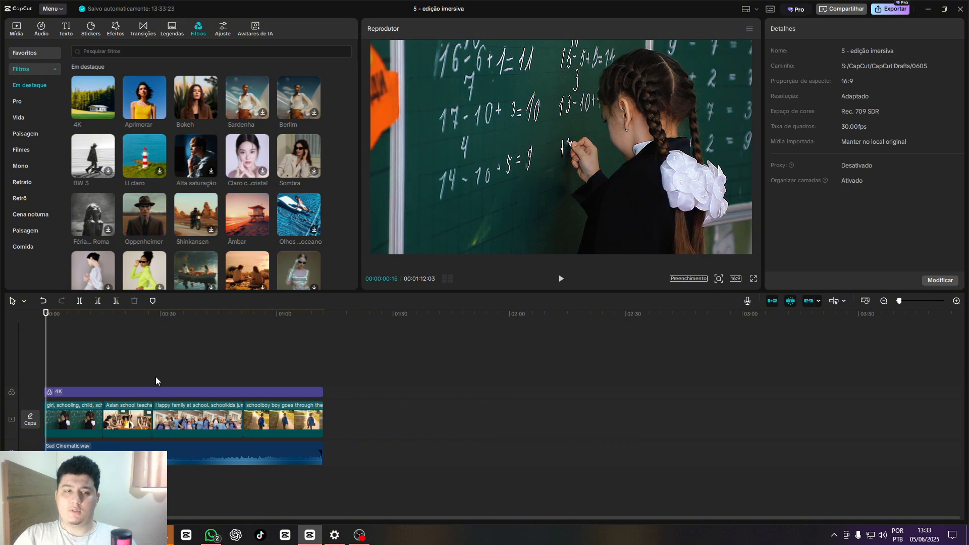
Undo back to the Jazz and Aprimorar filters, and try the Oppenheimer filter above them before removing it
key(ctrl+z)
key(ctrl+z)
key(ctrl+z)
key(ctrl+z)
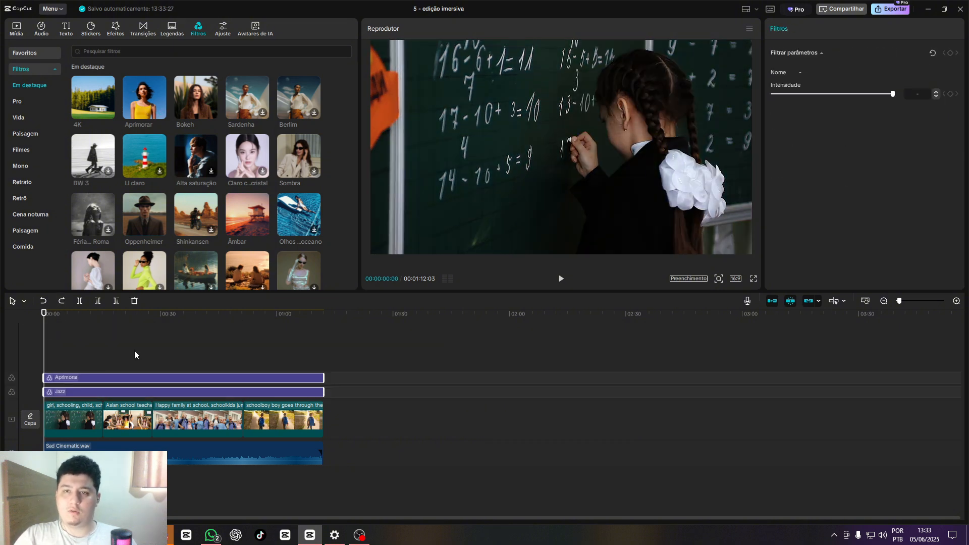
drag(144, 215, 43, 364)
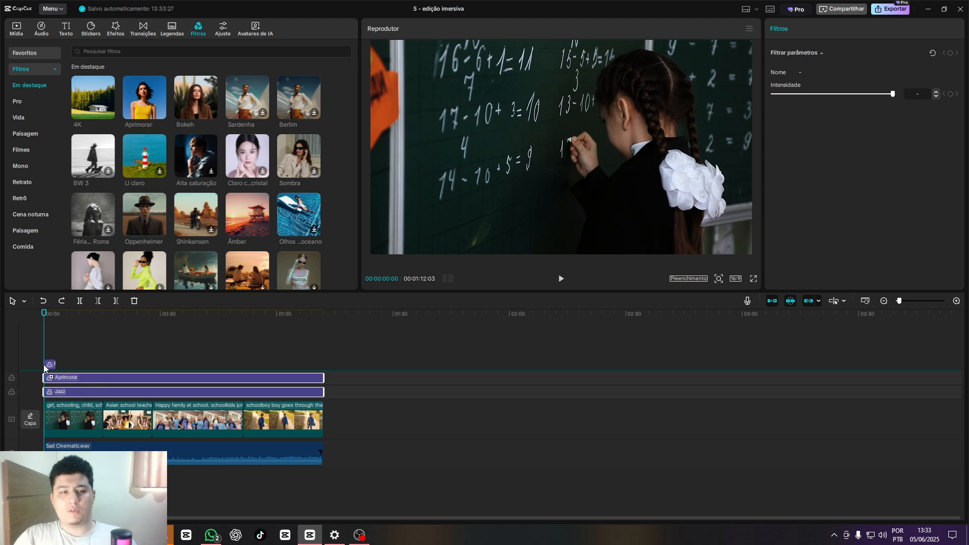
key(Delete)
Play the opening of the first school clip with its filters and return the playhead to the start
scroll(59, 367, up, 1)
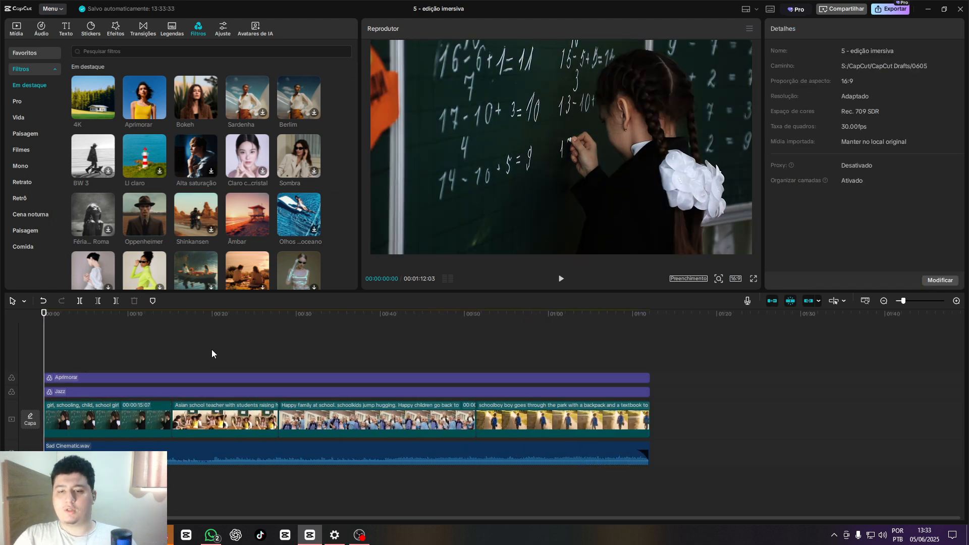
scroll(202, 351, down, 1)
scroll(150, 365, up, 2)
key(space)
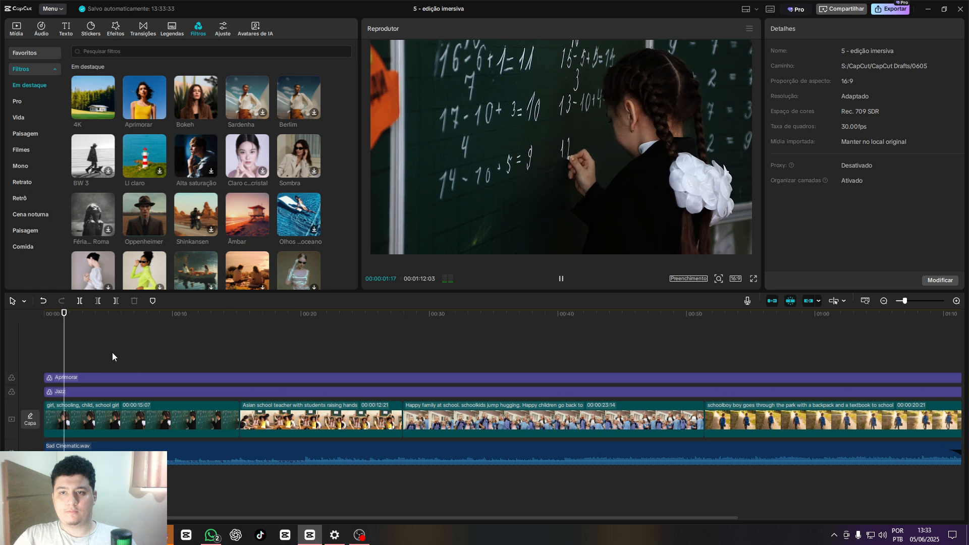
click(44, 352)
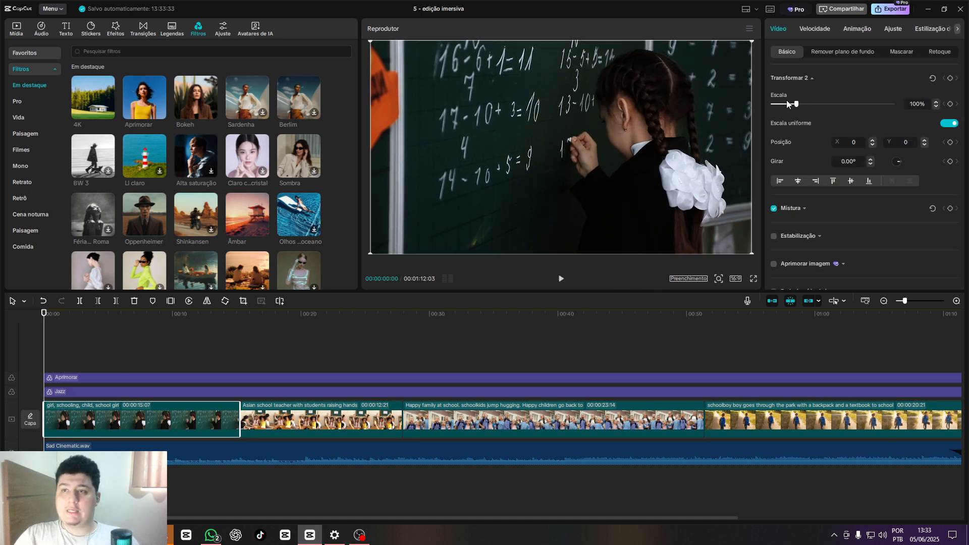
Apply a 1.0 s Fade-in entrance animation to the first school clip and preview it from the start
click(856, 31)
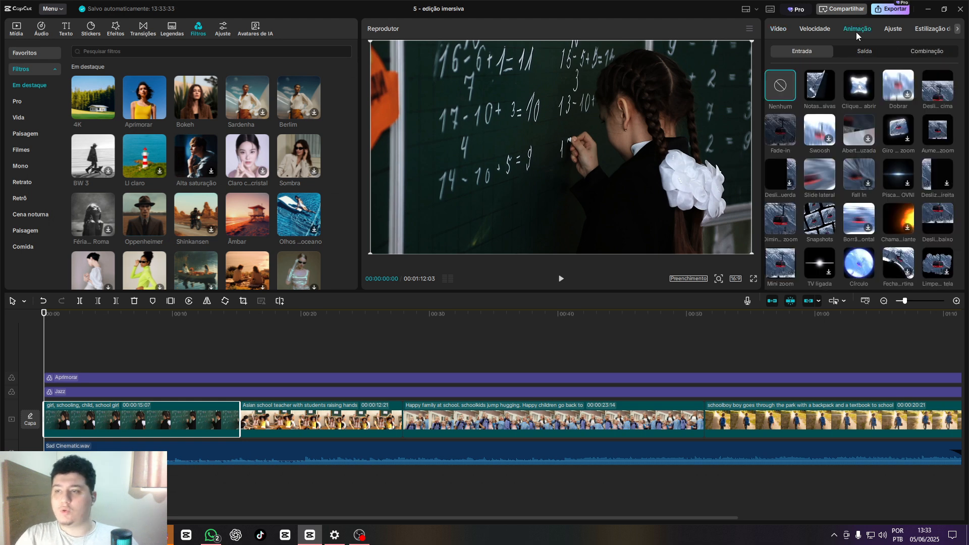
click(789, 142)
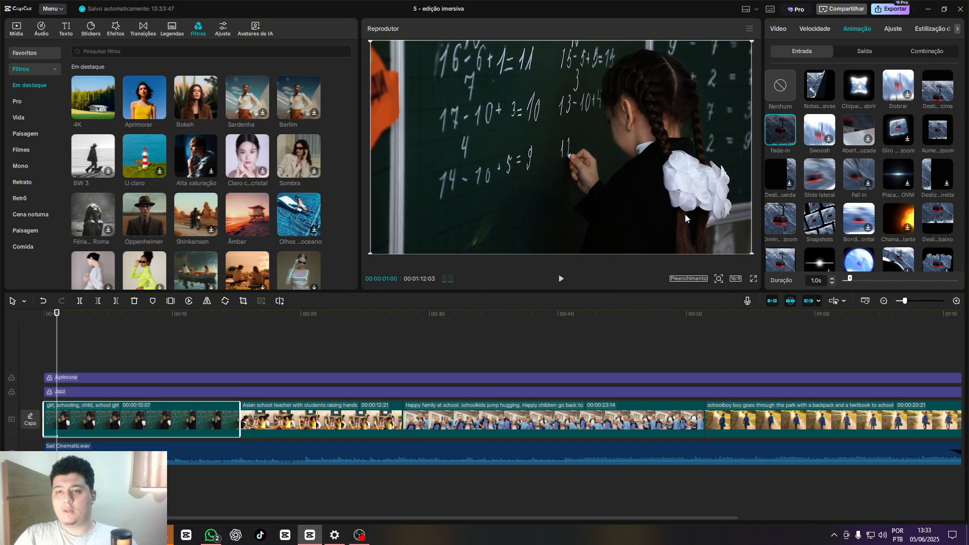
click(25, 346)
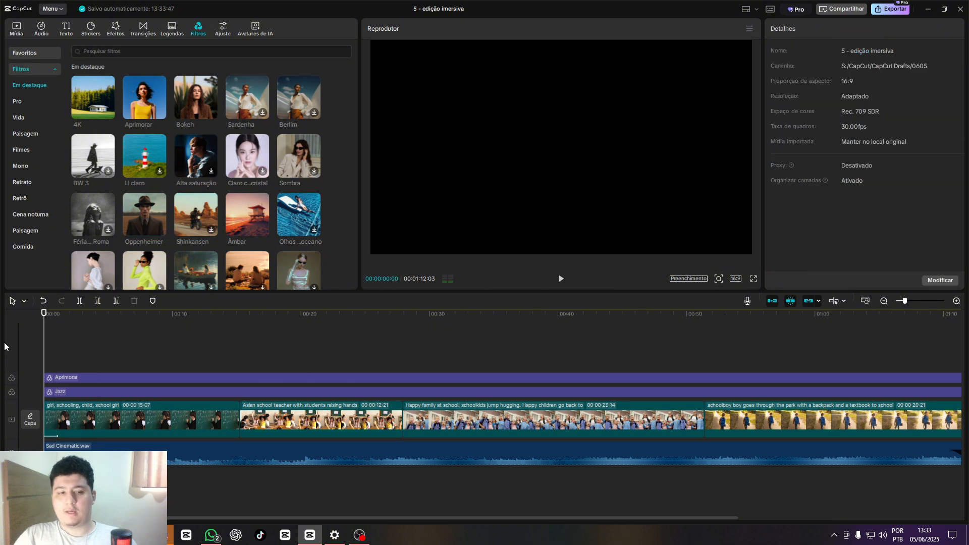
click(89, 427)
key(space)
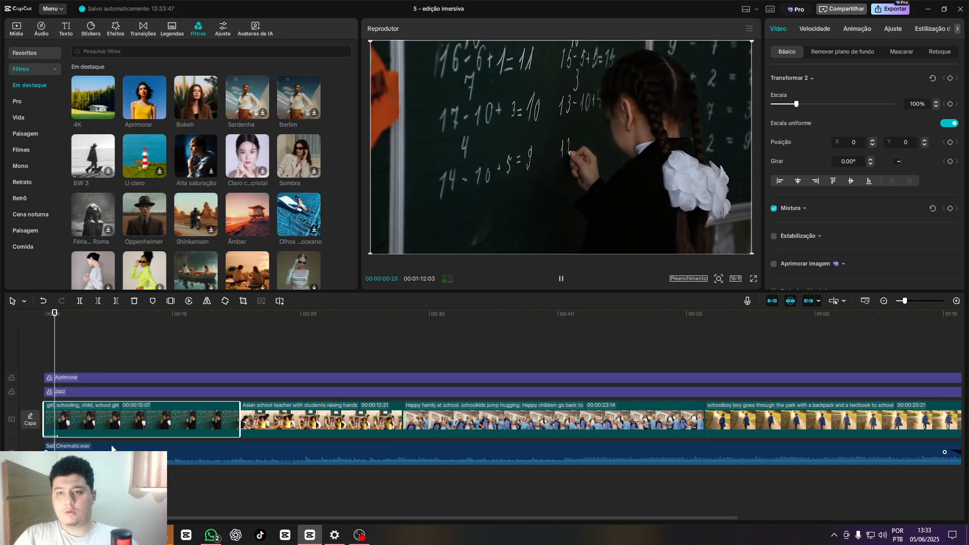
click(34, 351)
Give the Sad Cinematic music a 1.5 s fade-in and play the opening
click(75, 446)
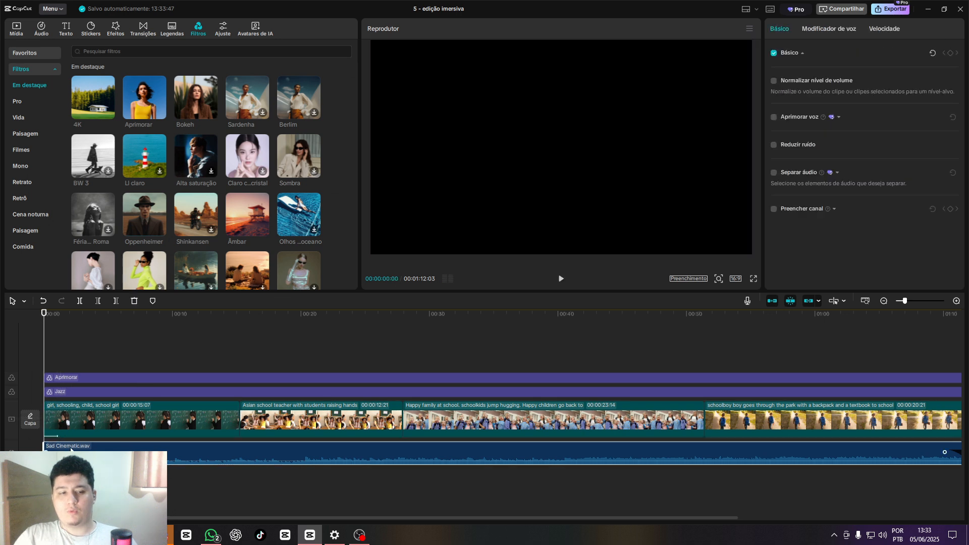
click(790, 53)
drag(772, 101, 790, 101)
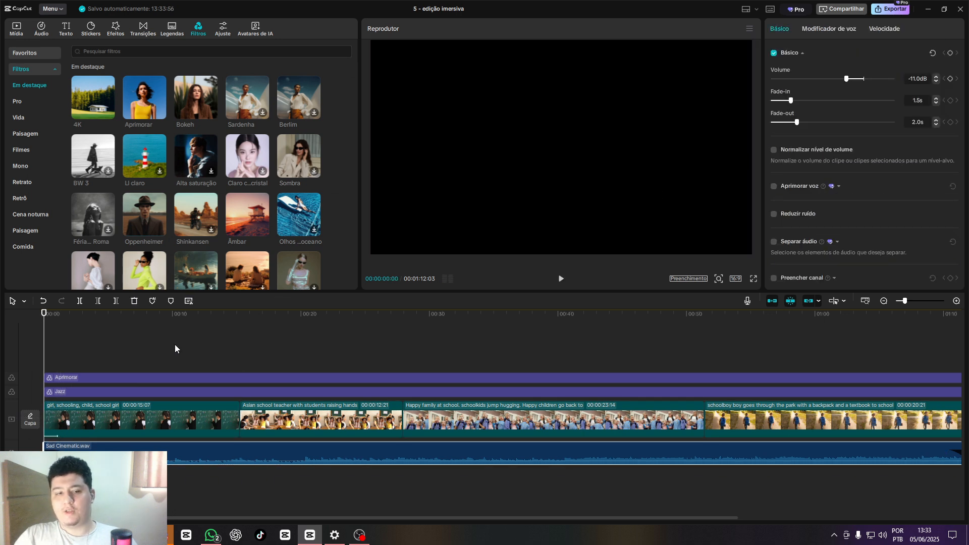
click(46, 351)
key(space)
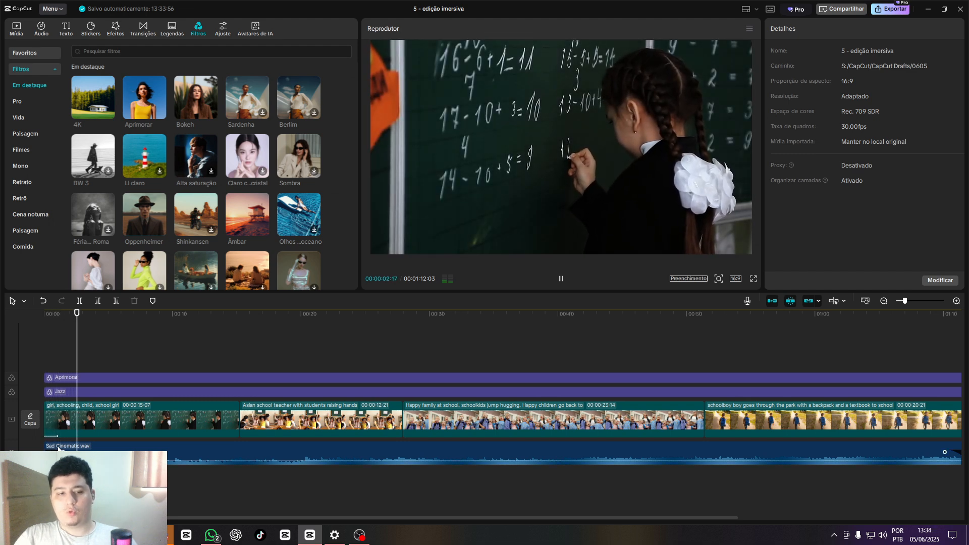
Add a default text clip at 00:00:02:10 and set its font to BebasNeue
click(74, 353)
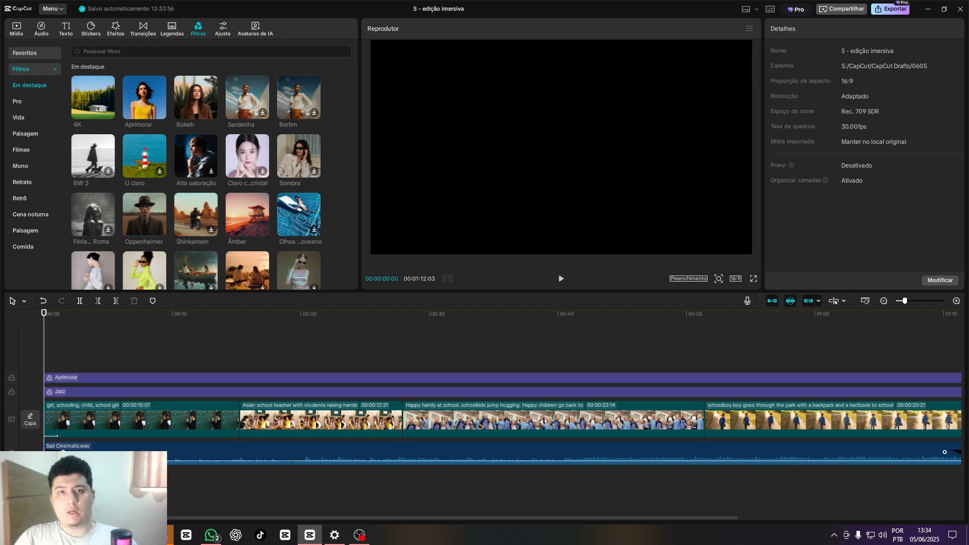
click(65, 29)
click(108, 82)
click(883, 121)
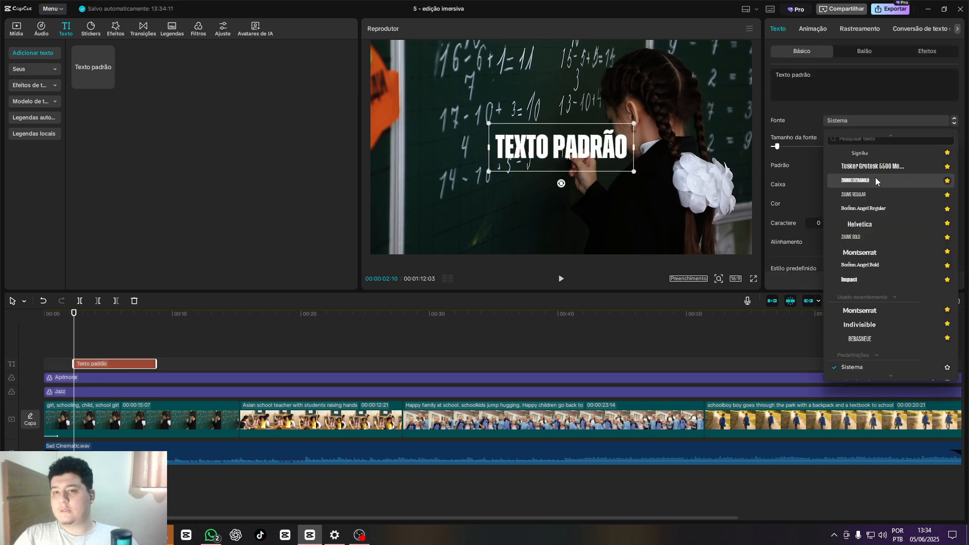
scroll(875, 177, up, 2)
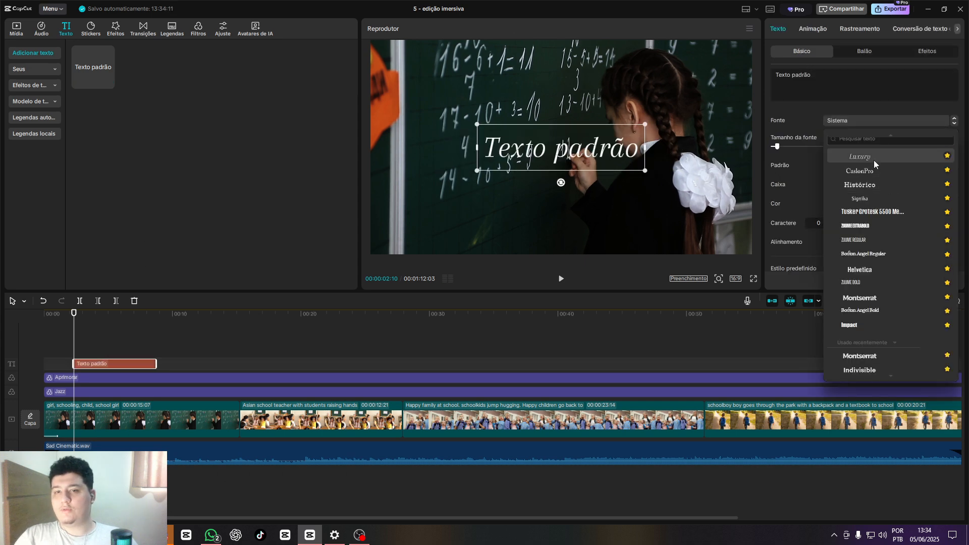
scroll(867, 175, up, 3)
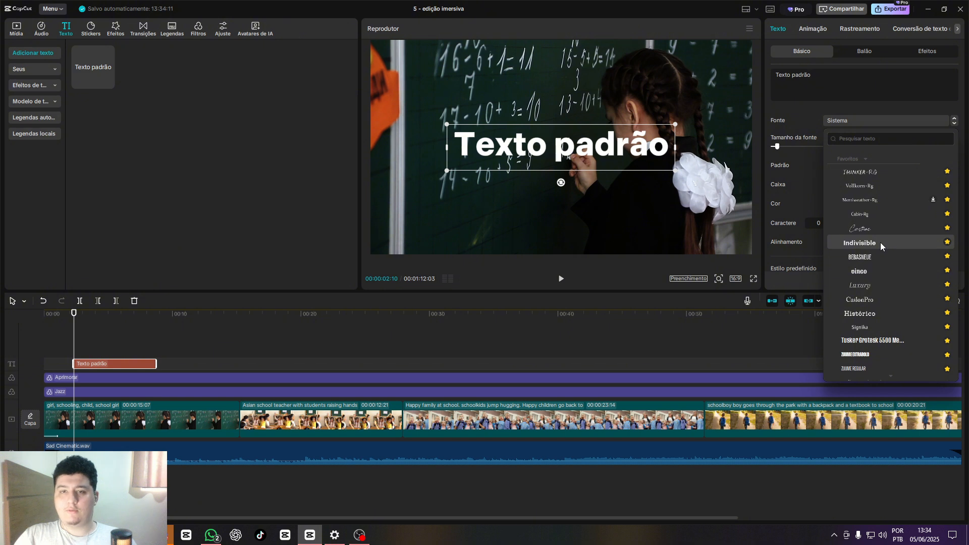
click(876, 255)
Change the text to "o ensino fundamental brasileiro está cada vez mais se deteriorando."
click(843, 86)
text(o ensi)
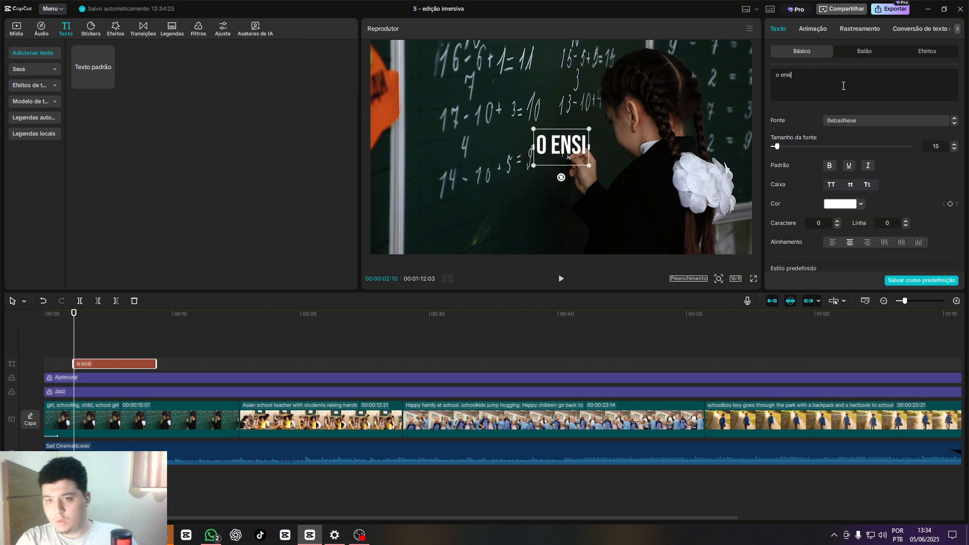
text(no fundamental bras)
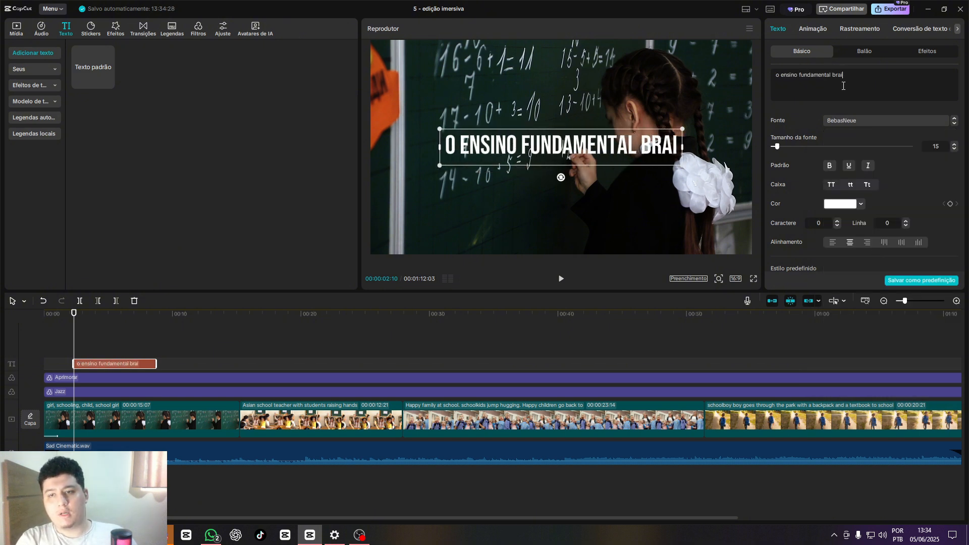
text(ileiro está cada ve)
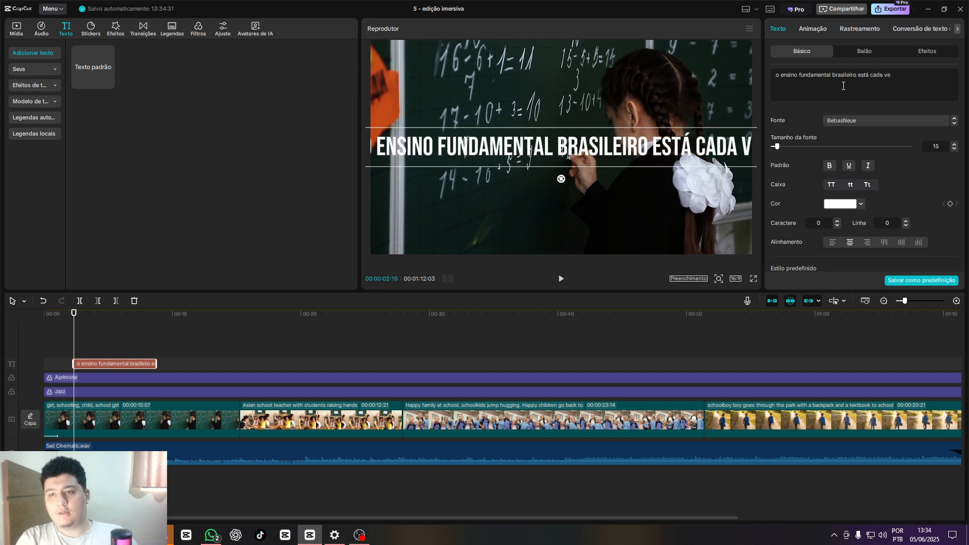
text(z mais se dete)
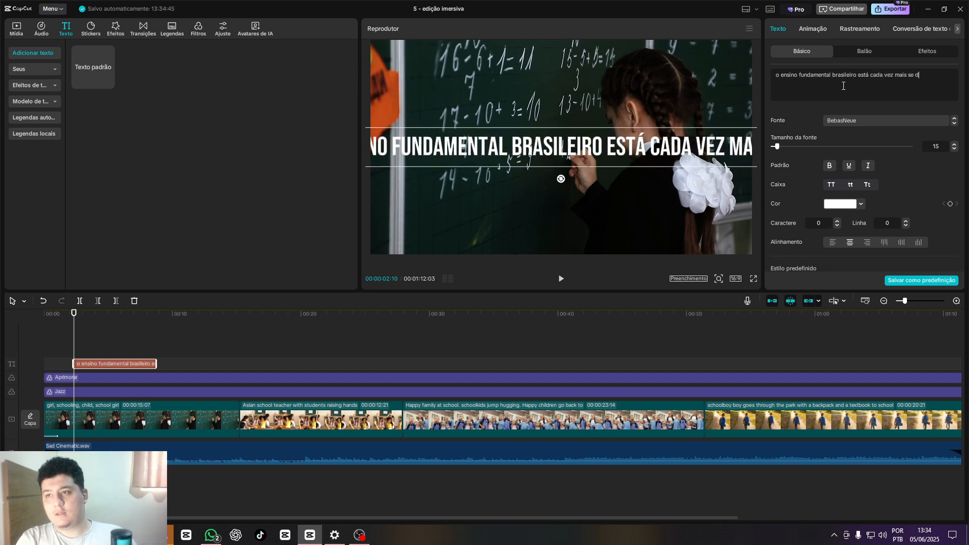
text(riorando.)
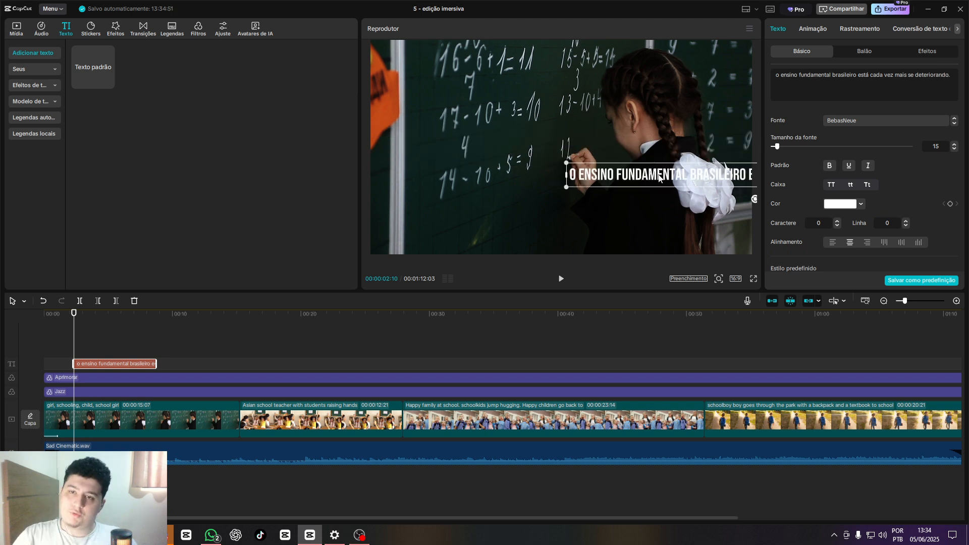
Arrange the text on two lines in the frame's lower left and add a black shadow with 40% opacity and 7% blur
drag(658, 177, 477, 161)
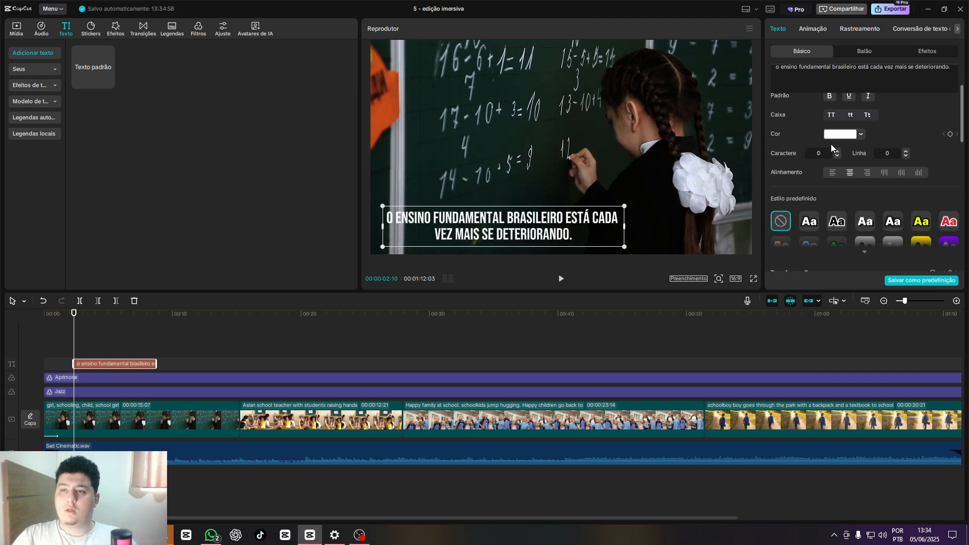
scroll(822, 174, down, 3)
scroll(823, 175, down, 3)
click(773, 122)
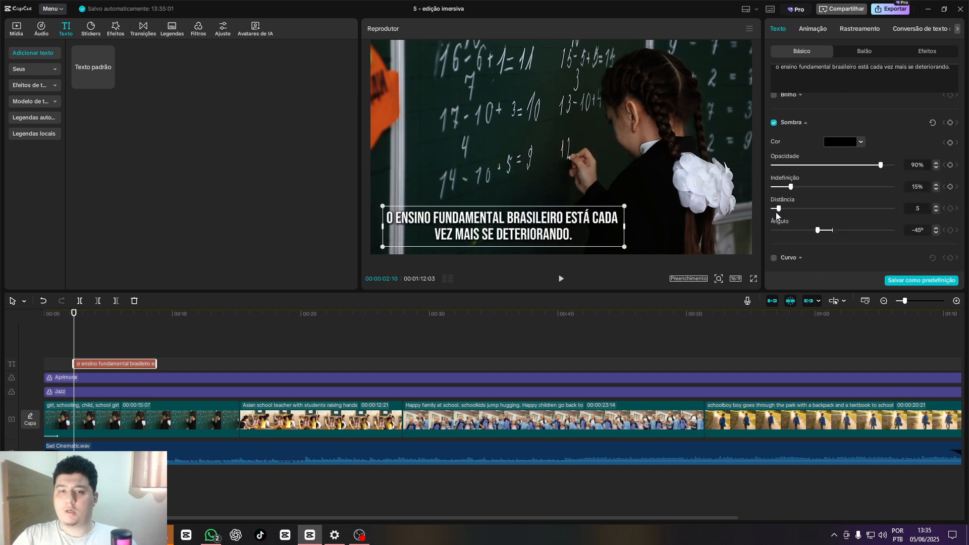
drag(880, 165, 780, 188)
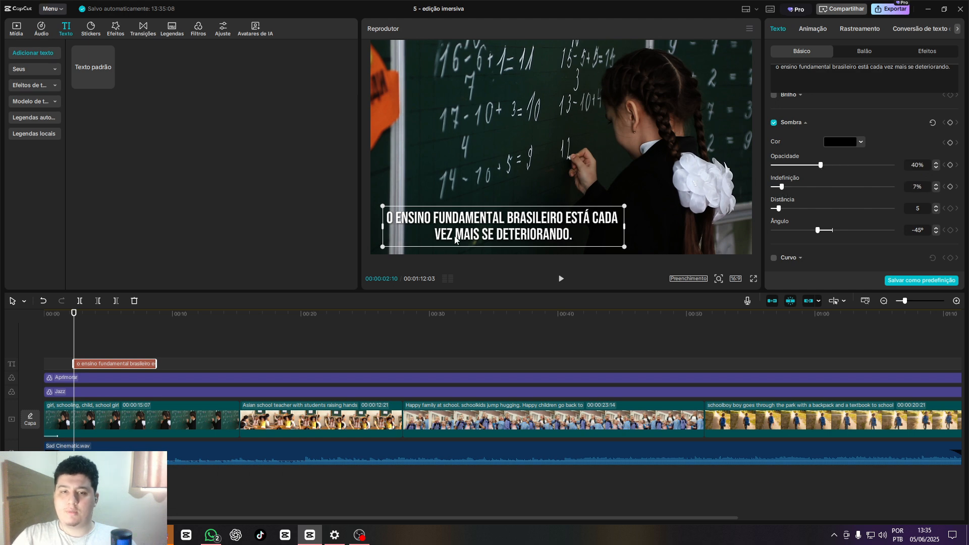
End the caption at about 00:00:07:28 and give it a 1.0 s Fade-in entrance and a 0.5 s Suave exit animation
drag(157, 364, 238, 365)
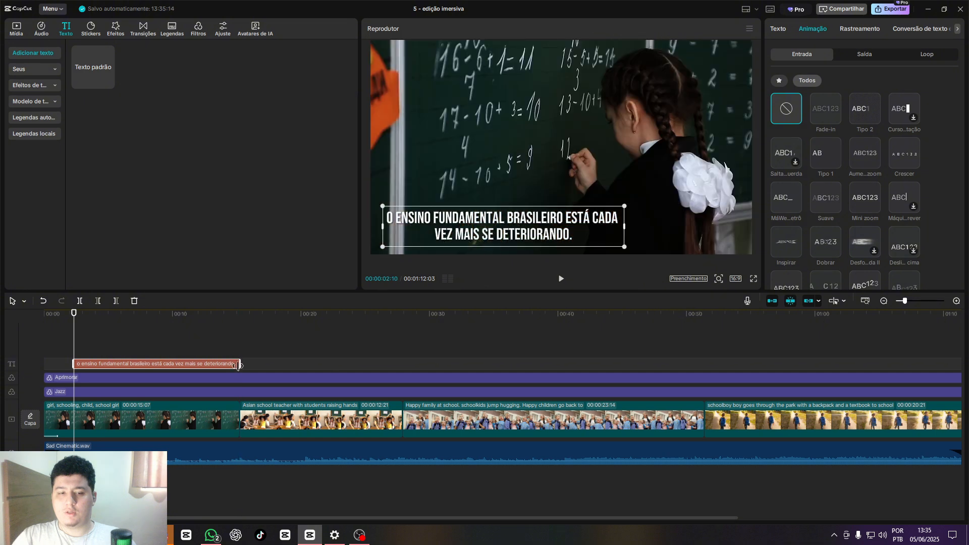
click(826, 116)
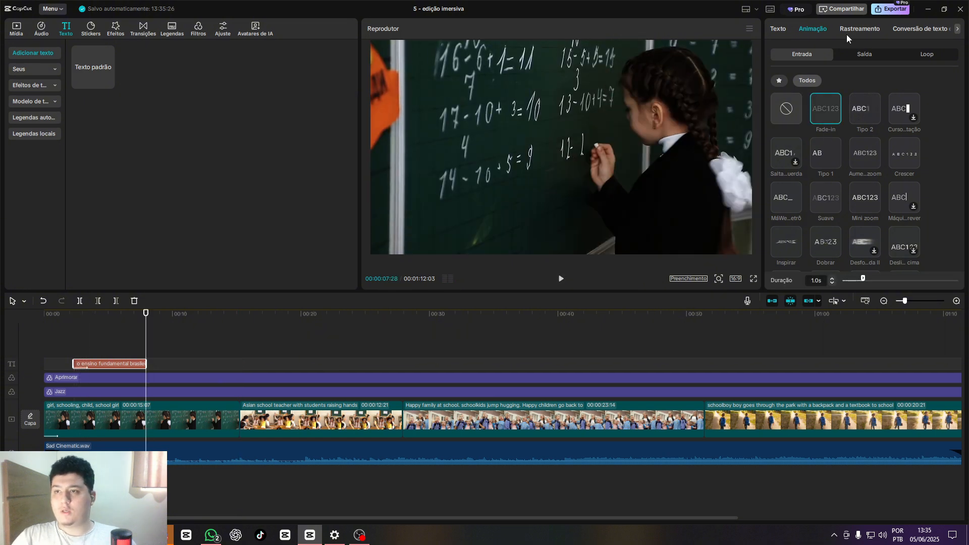
click(860, 55)
click(831, 153)
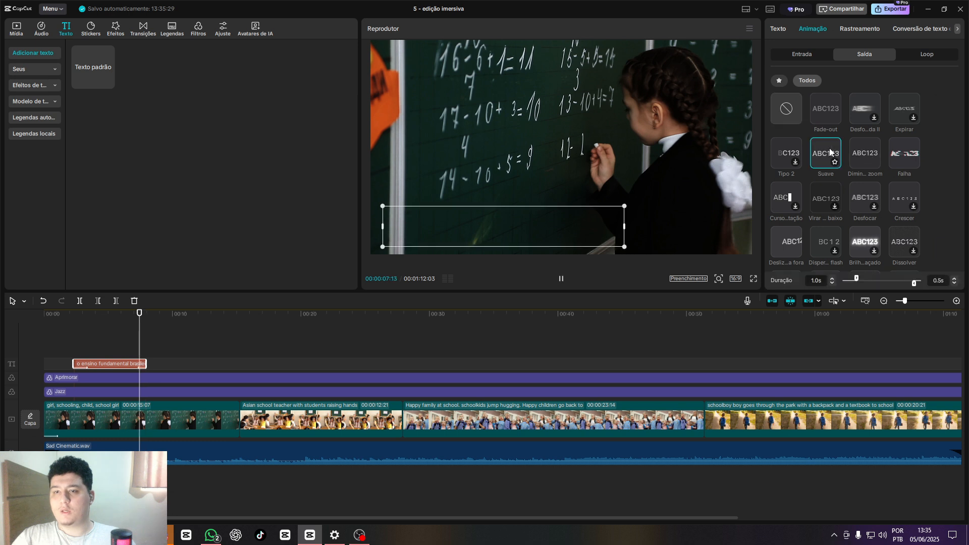
Trim the end of the schoolgirl clip so it lasts 00:00:10:03, and play on from the cut
click(171, 368)
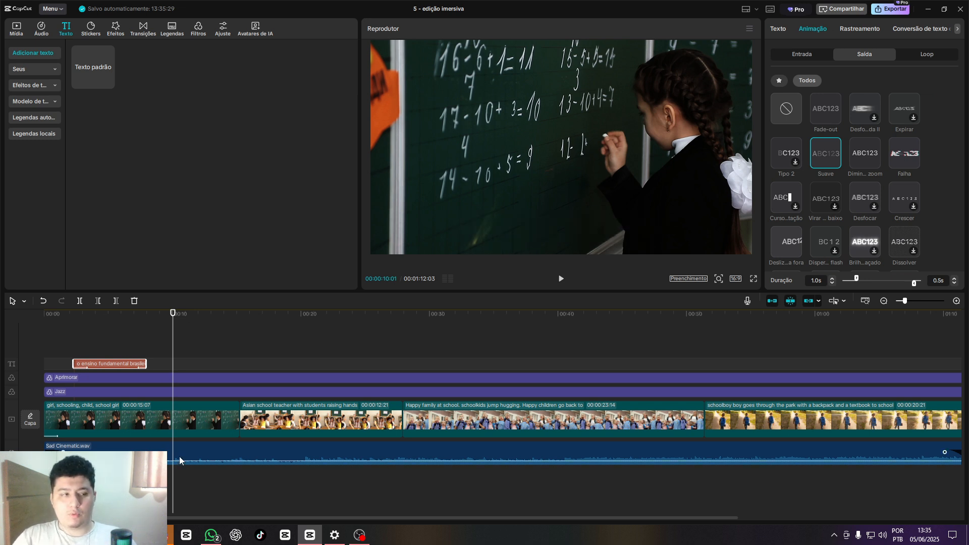
click(191, 427)
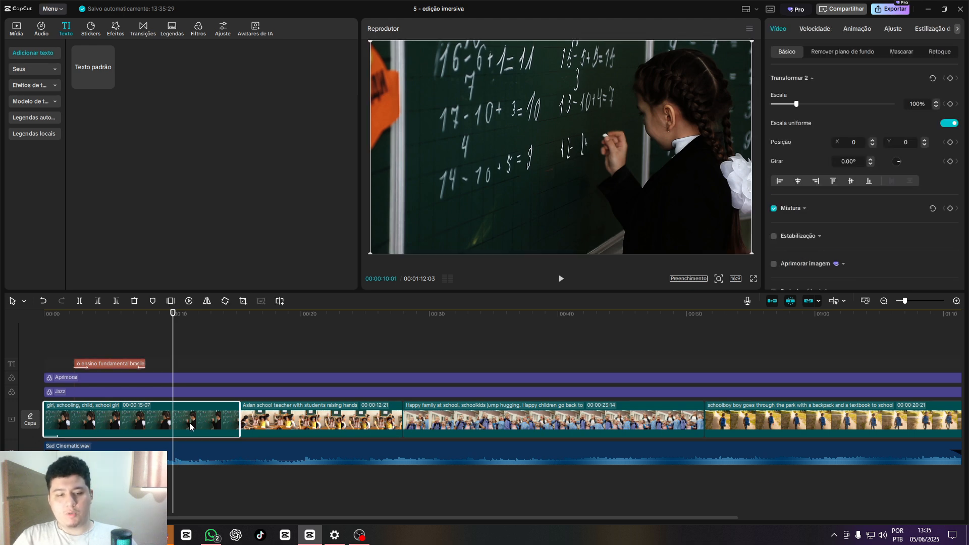
key(w)
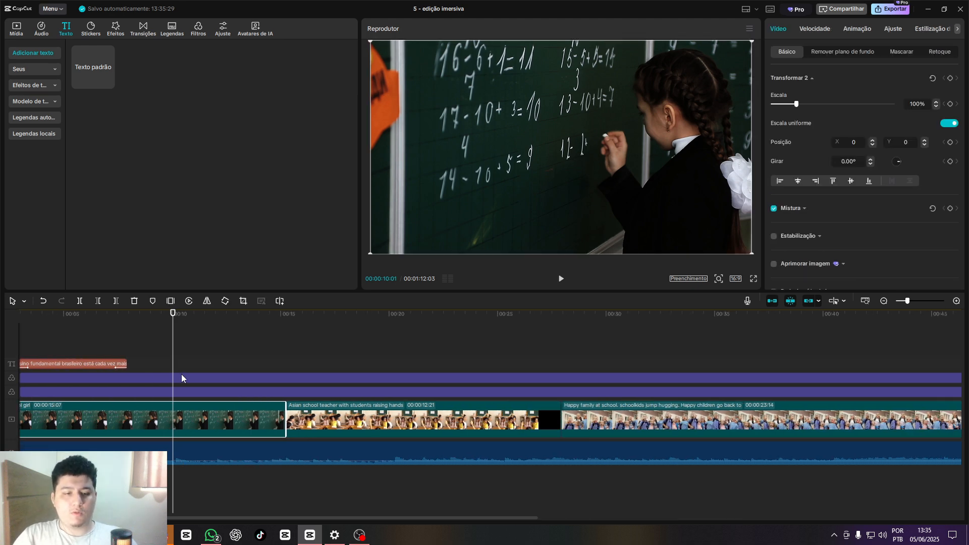
scroll(151, 353, up, 2)
click(152, 347)
key(space)
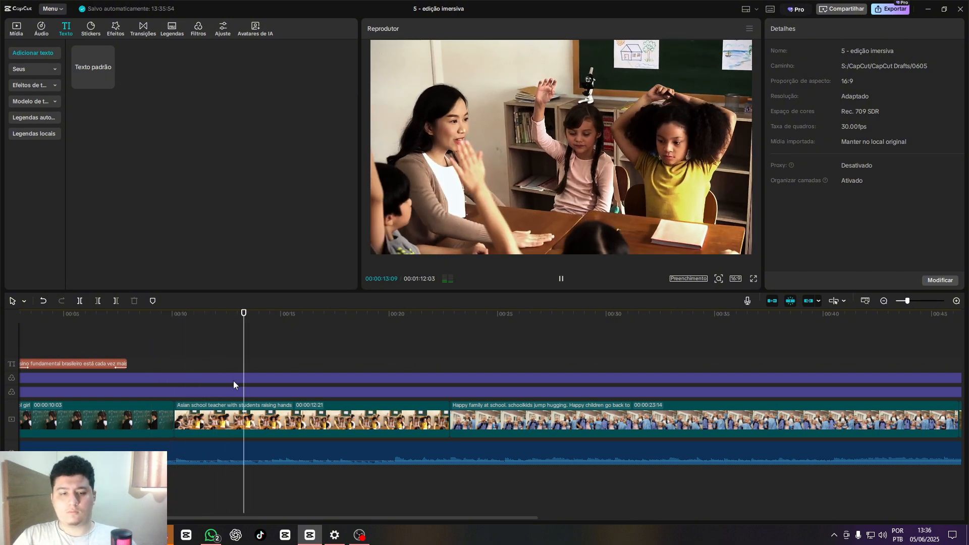
Trim the ends of the school teacher clip at 00:00:15:06 and the happy family clip at about 00:00:20
click(323, 435)
key(w)
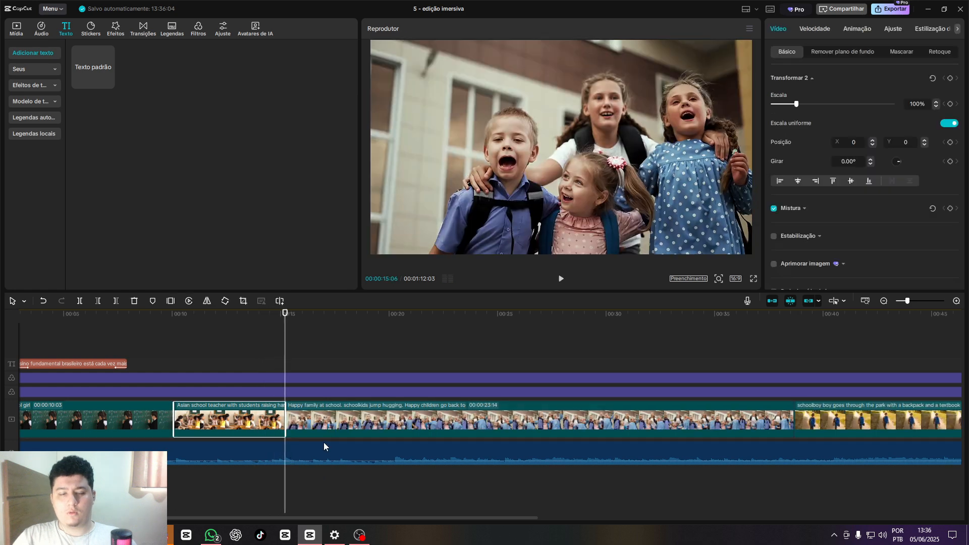
click(278, 361)
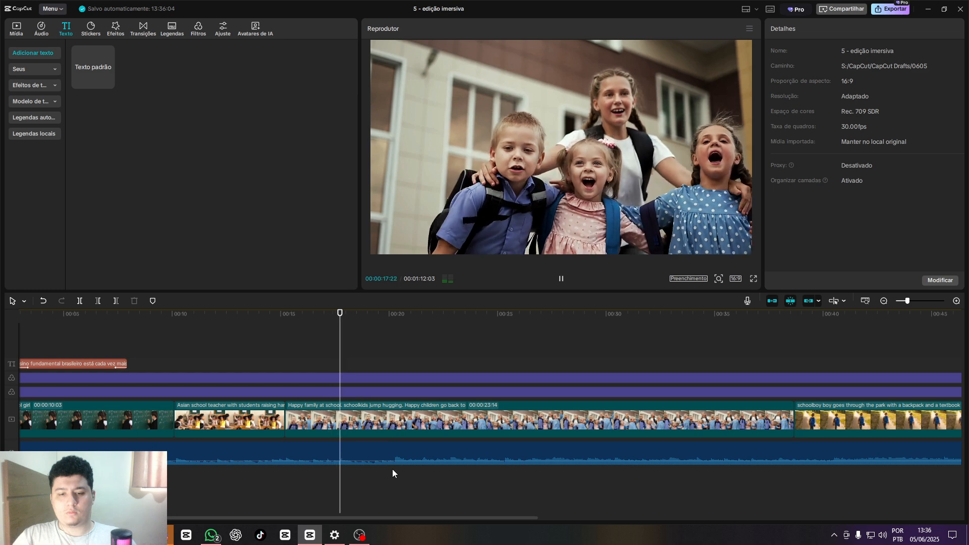
click(393, 487)
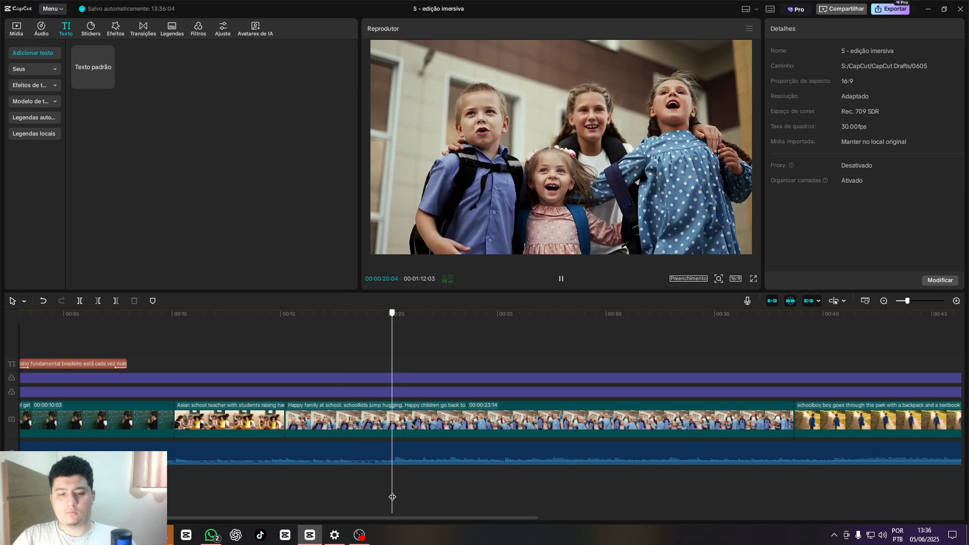
click(398, 425)
key(w)
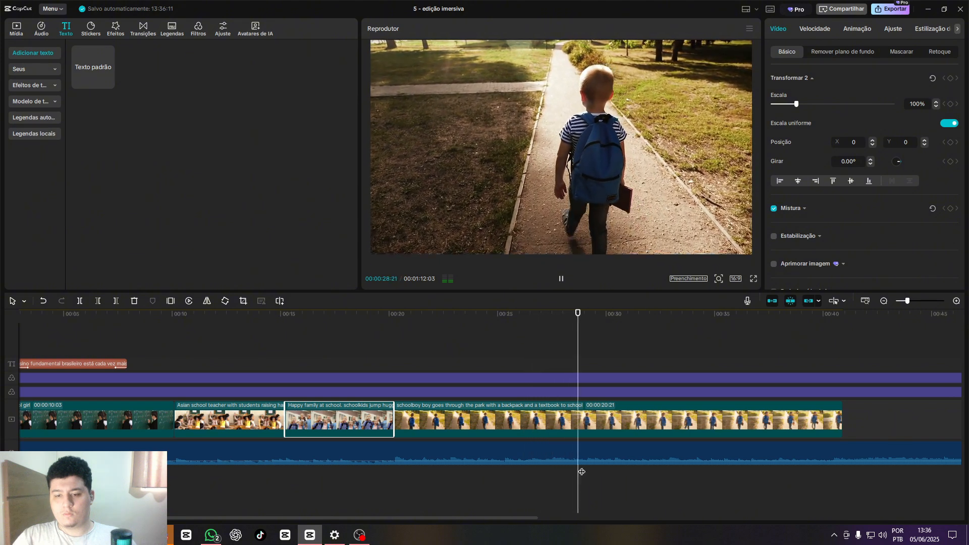
Trim the end of the Sad Cinematic music at 00:00:30:11
click(613, 467)
key(w)
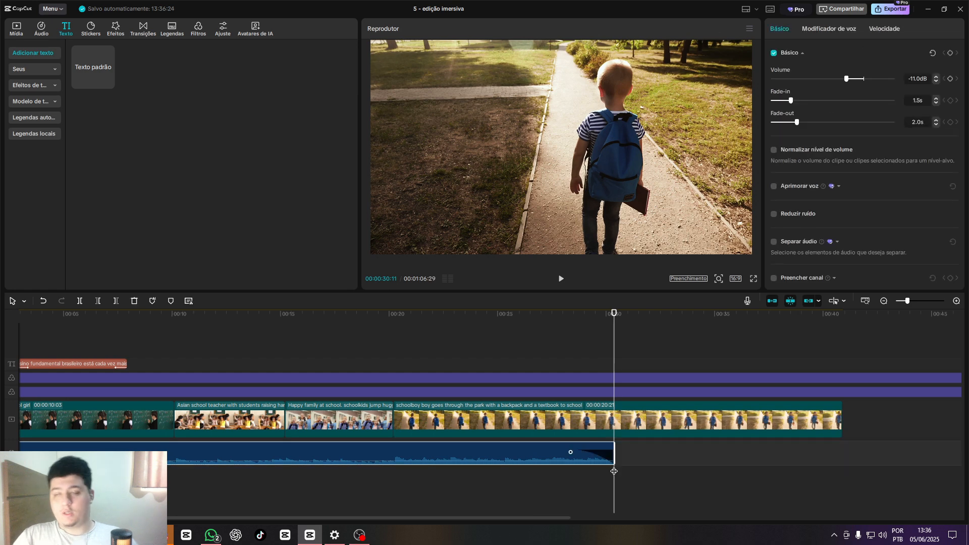
click(505, 474)
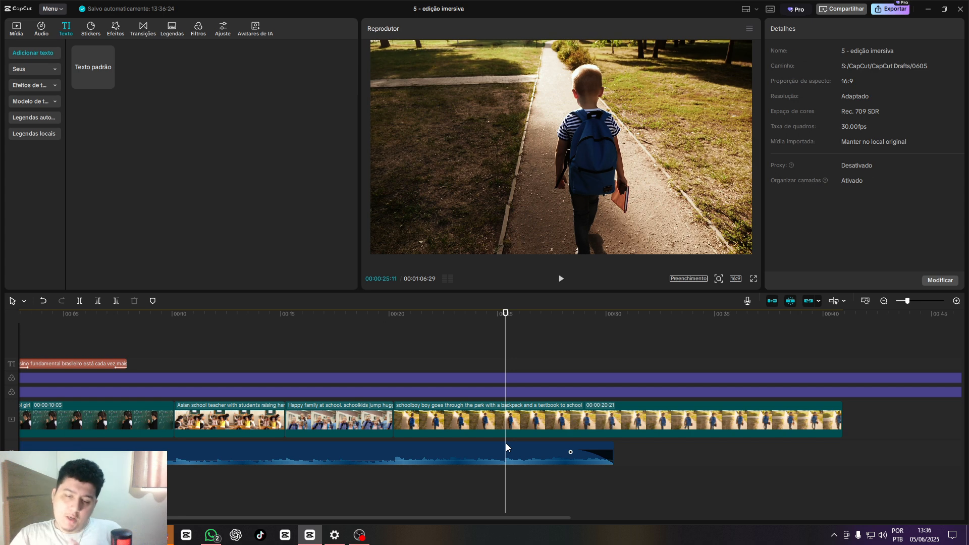
click(614, 357)
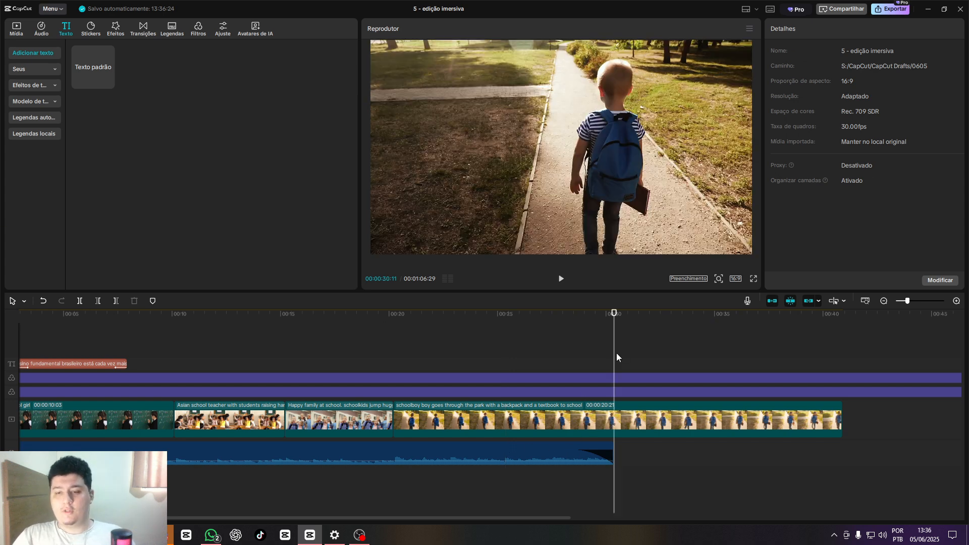
Trim the schoolboy clip and the Jazz and Aprimorar filters so they all end at 00:00:30:11, and preview the ending
click(611, 415)
key(w)
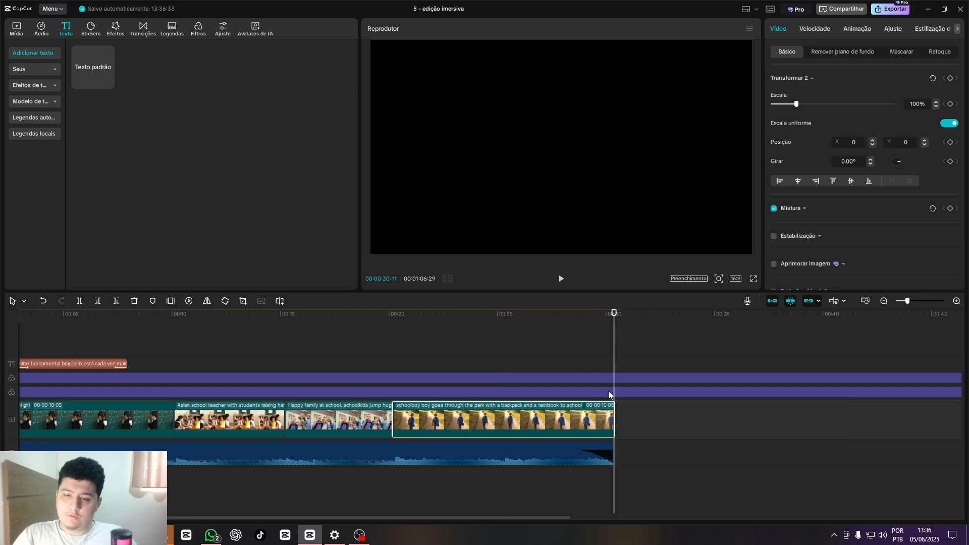
click(608, 391)
key(w)
click(604, 381)
key(w)
click(619, 363)
key(space)
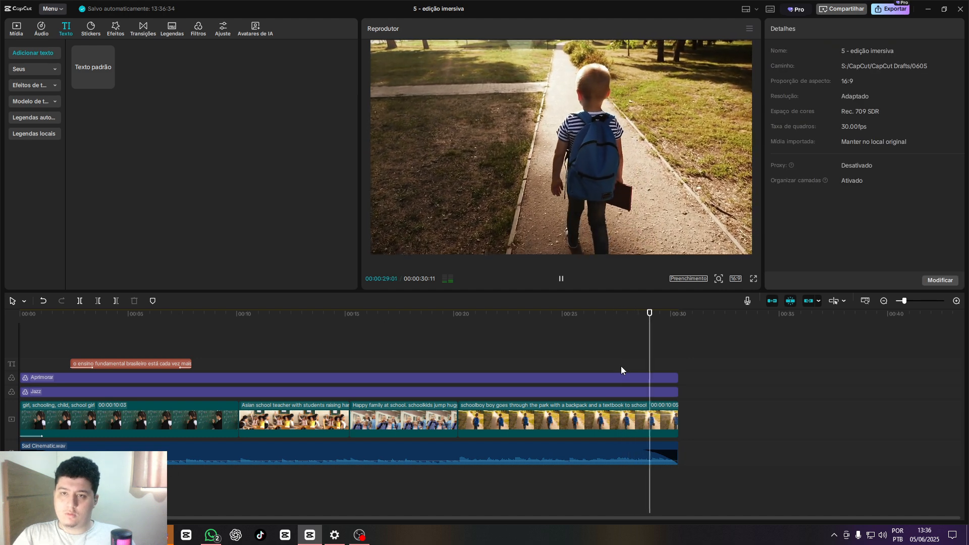
Give the schoolboy clip a 1.0 s Fade-out exit animation
click(632, 411)
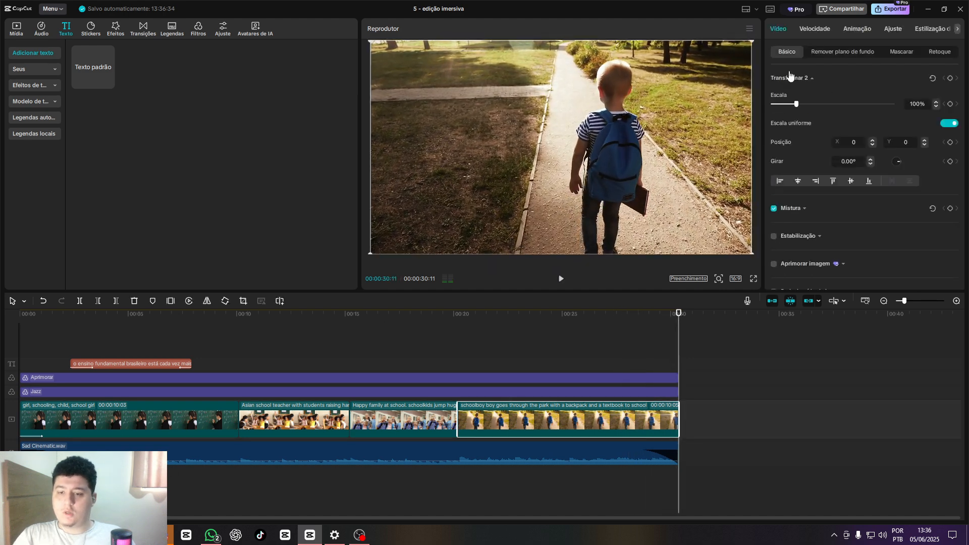
click(844, 31)
click(864, 53)
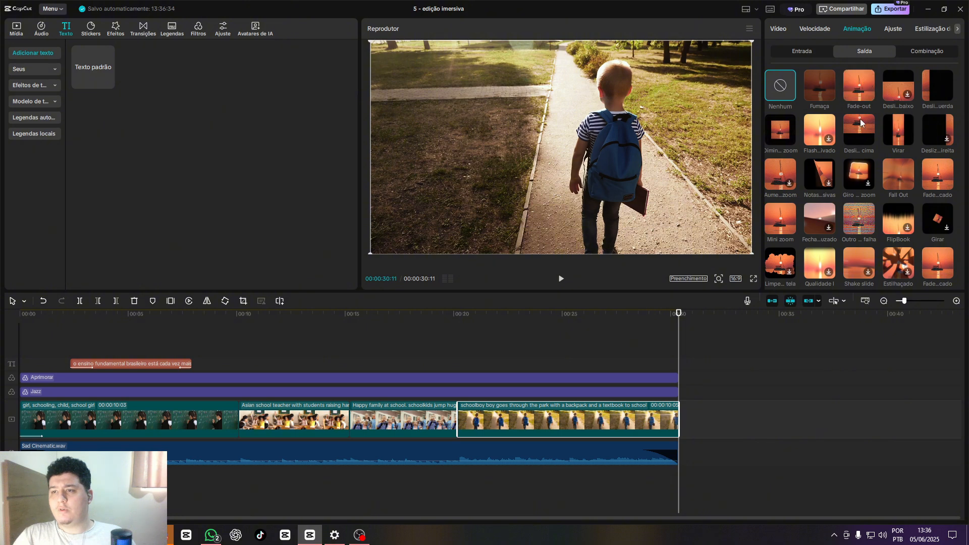
click(858, 85)
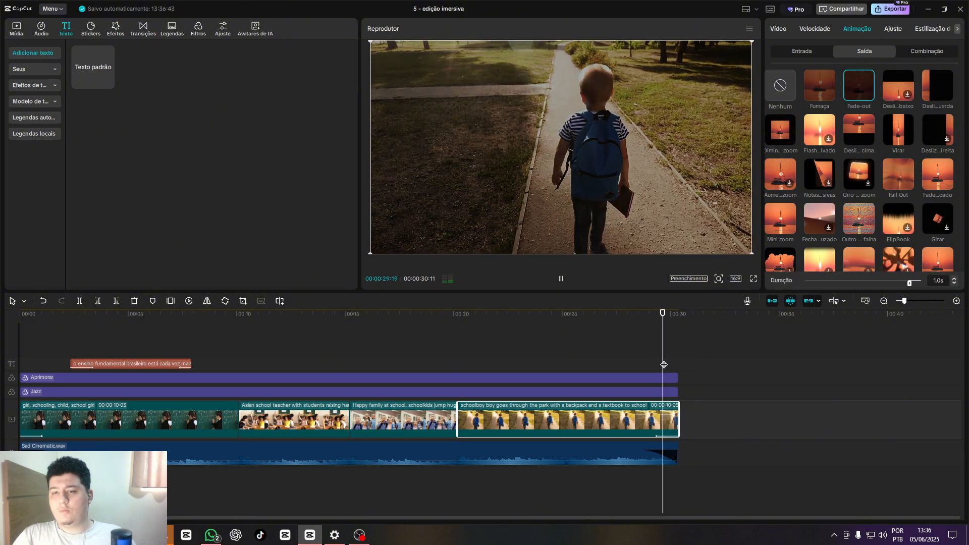
Move the caption to end with the schoolgirl clip and cut away the clip's opening up to 00:00:04:15
click(184, 365)
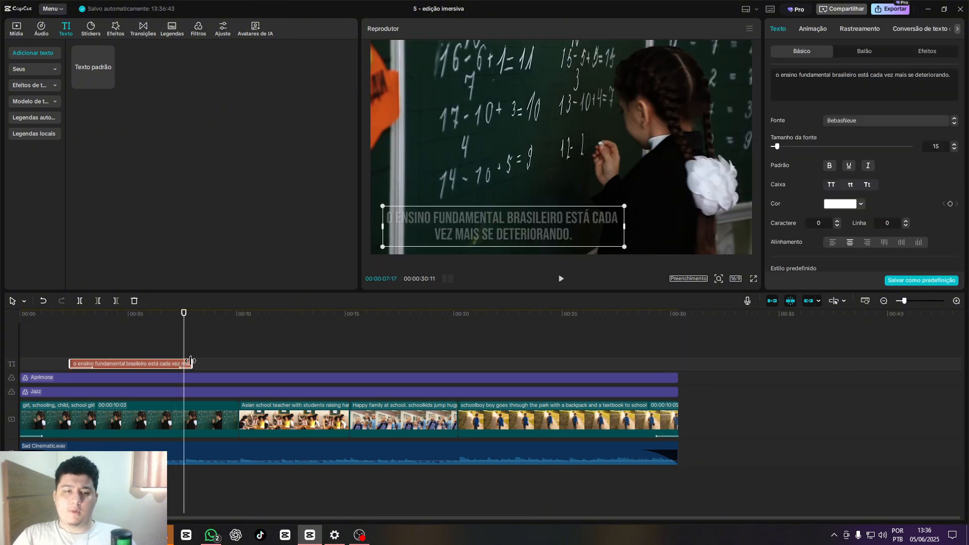
drag(171, 364, 218, 365)
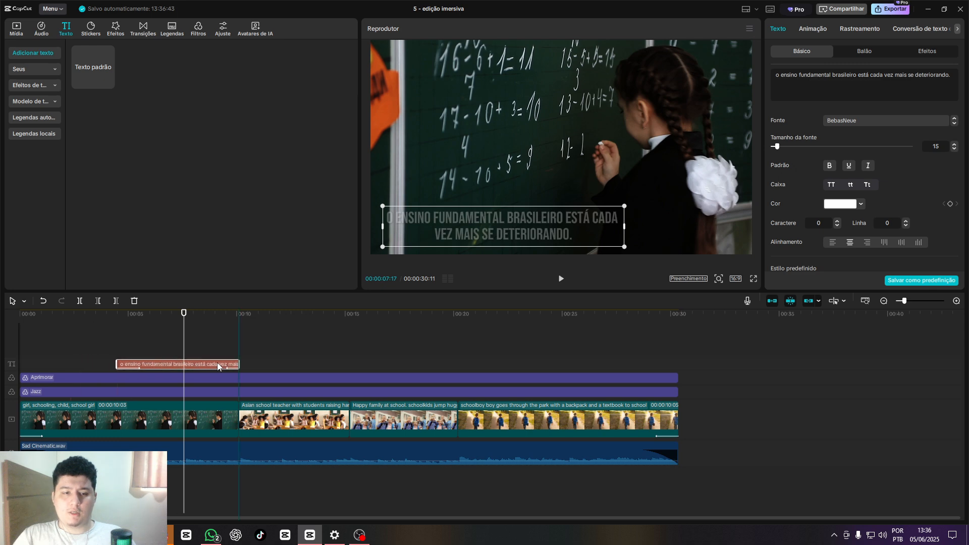
click(121, 349)
click(127, 403)
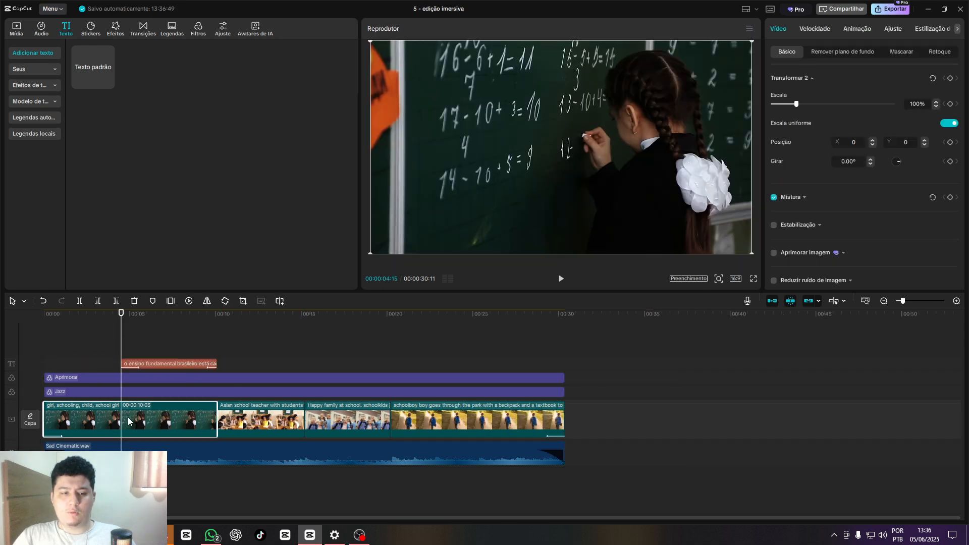
key(q)
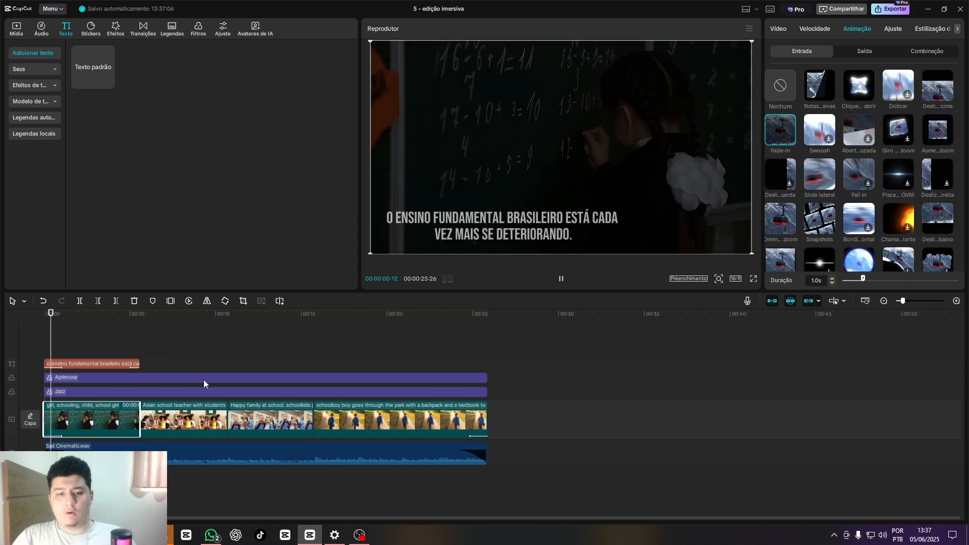
Trim the caption's start to about 00:00:01:04 and play back the edit
click(42, 363)
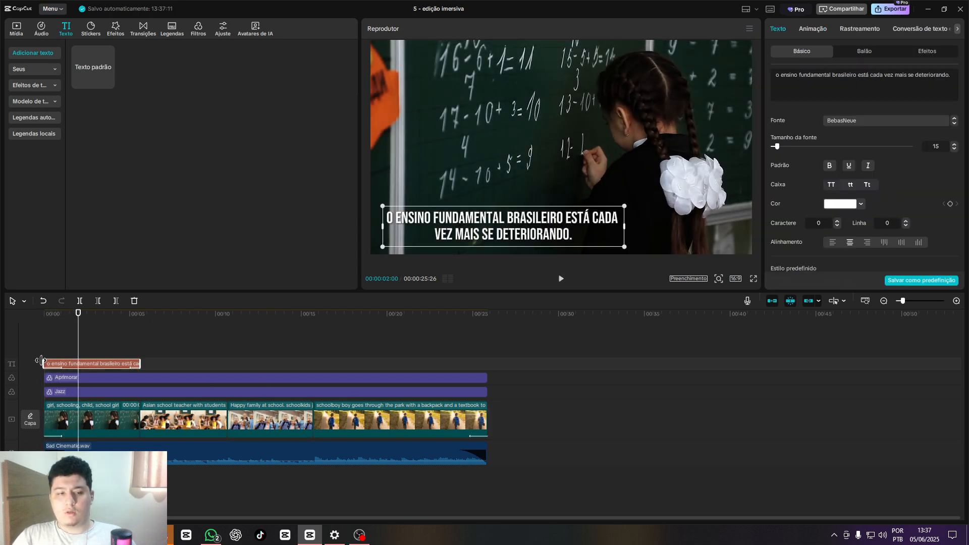
drag(42, 361, 12, 360)
key(space)
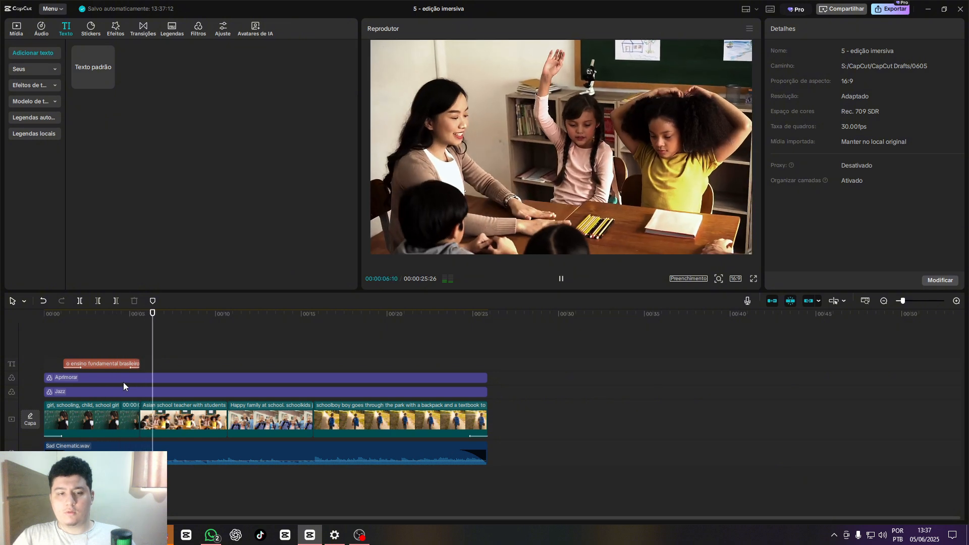
click(138, 364)
click(130, 352)
key(space)
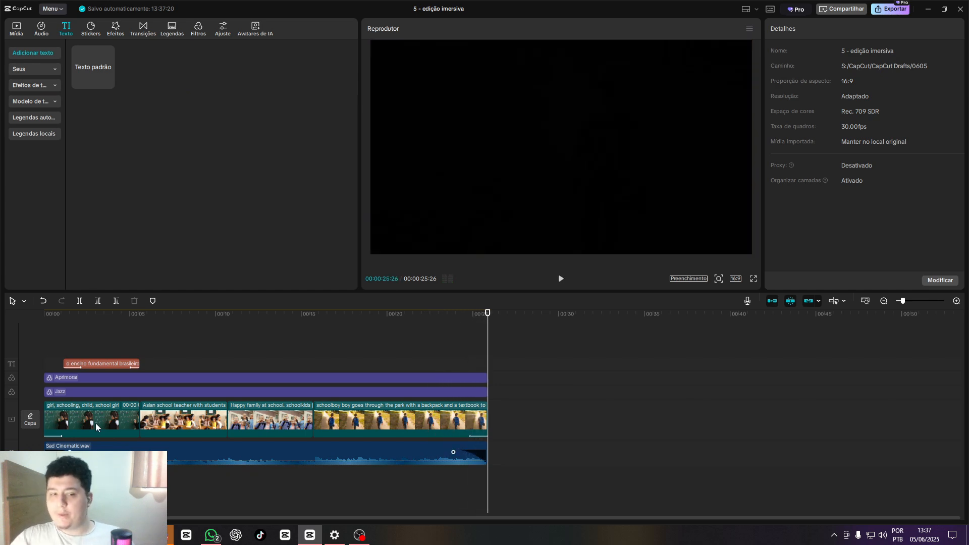
click(64, 357)
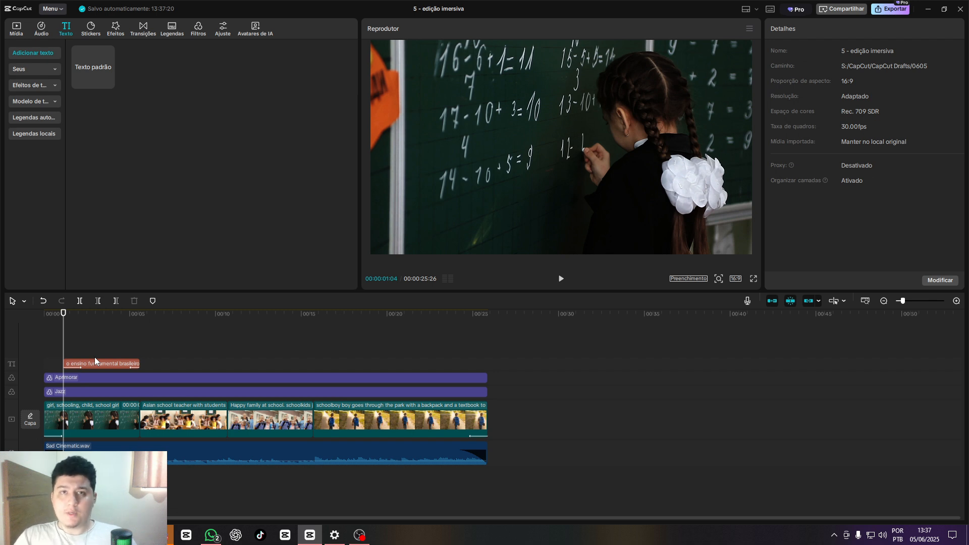
key(space)
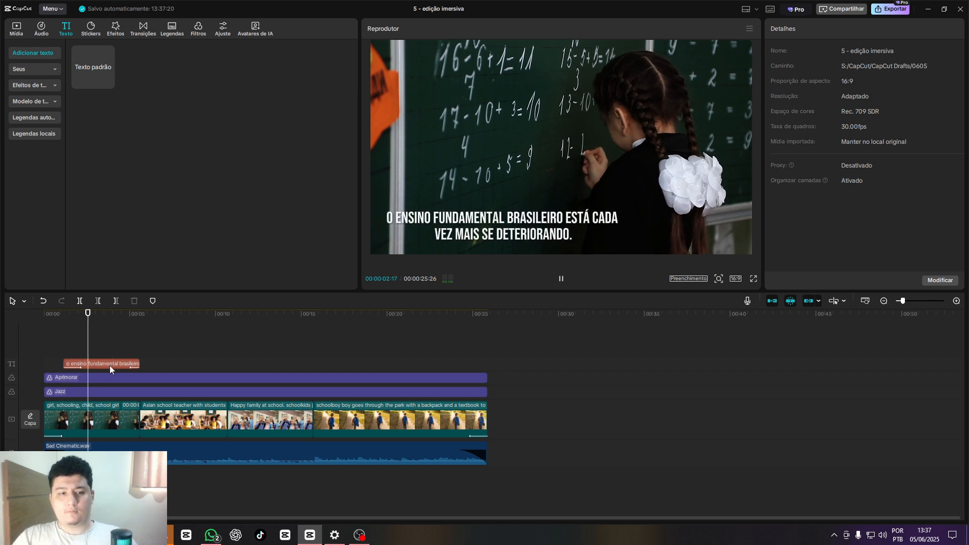
Duplicate the caption and place the copy over the school teacher clip, ending with that clip
click(110, 363)
key(ctrl+c)
key(ctrl+v)
drag(142, 354, 202, 374)
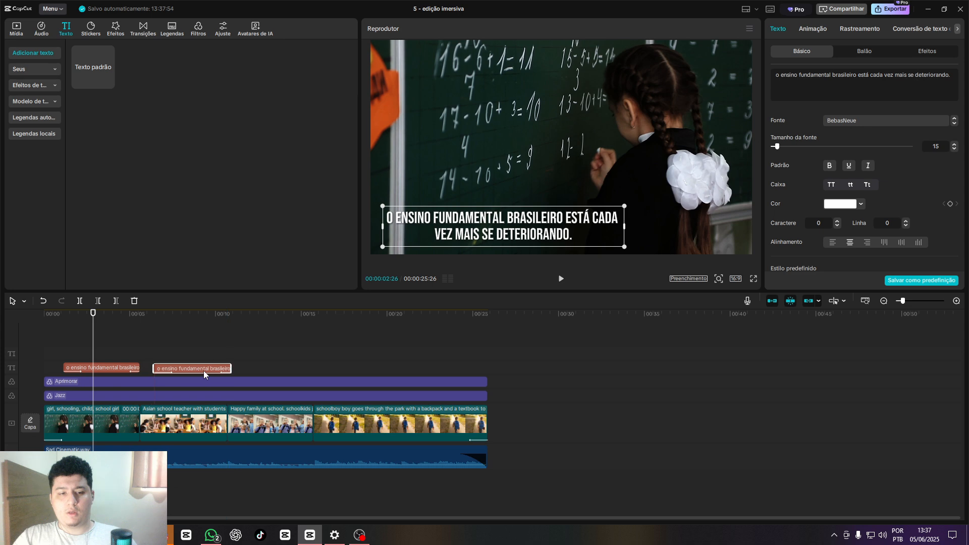
Play the second caption and change its text to "os professores participam menos, falam menos, perdem a paciência muito mais..."
click(143, 350)
key(space)
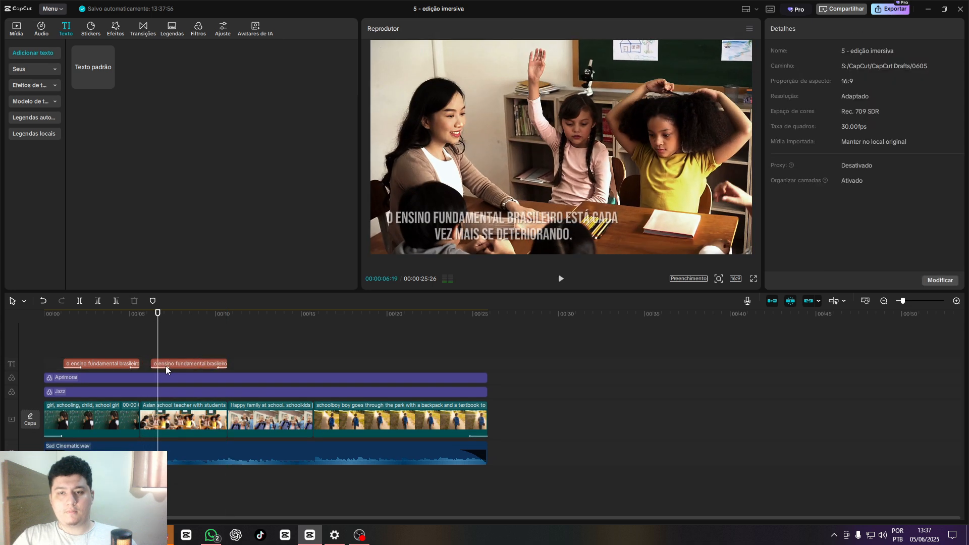
click(166, 365)
text(os professores participam menos)
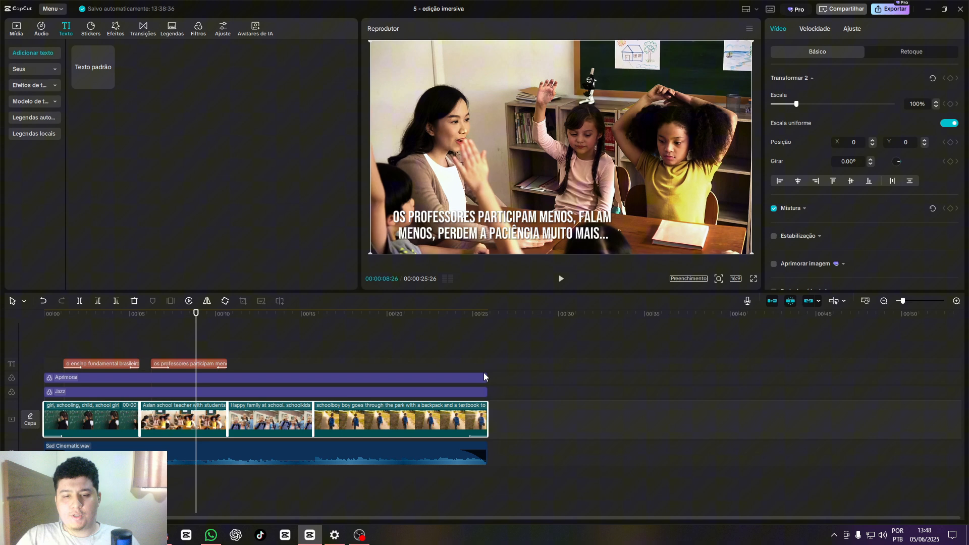
Set the opacity of all four video clips to 90% and preview the second caption through to its end
scroll(809, 140, down, 5)
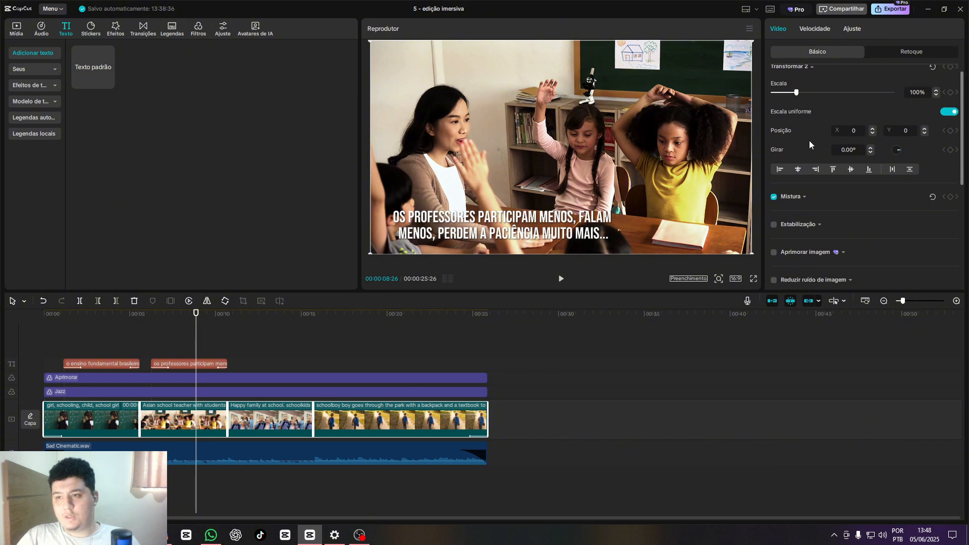
drag(891, 172, 882, 172)
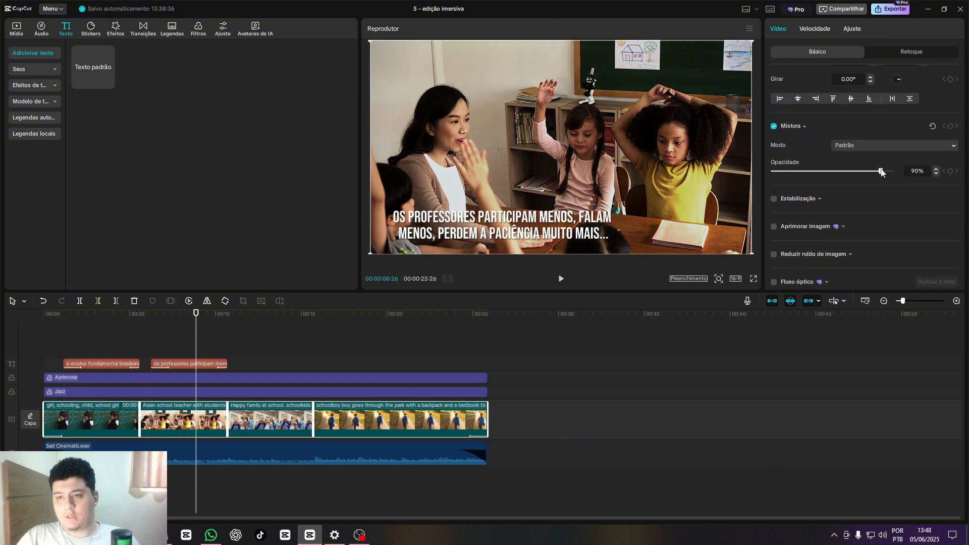
key(space)
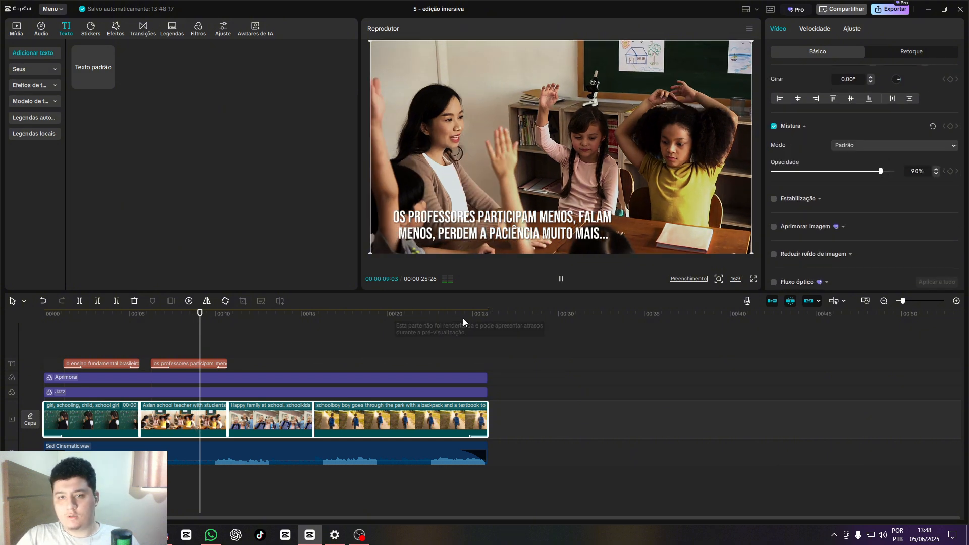
click(226, 363)
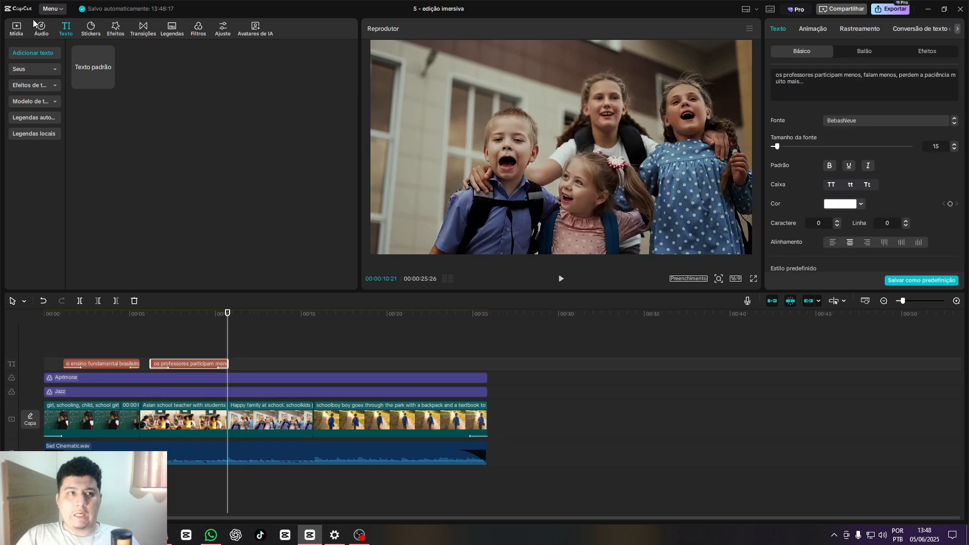
Search the stock library for "caderno" and place the clip of the girl drawing on a track above, starting with the family-at-school clip
click(16, 30)
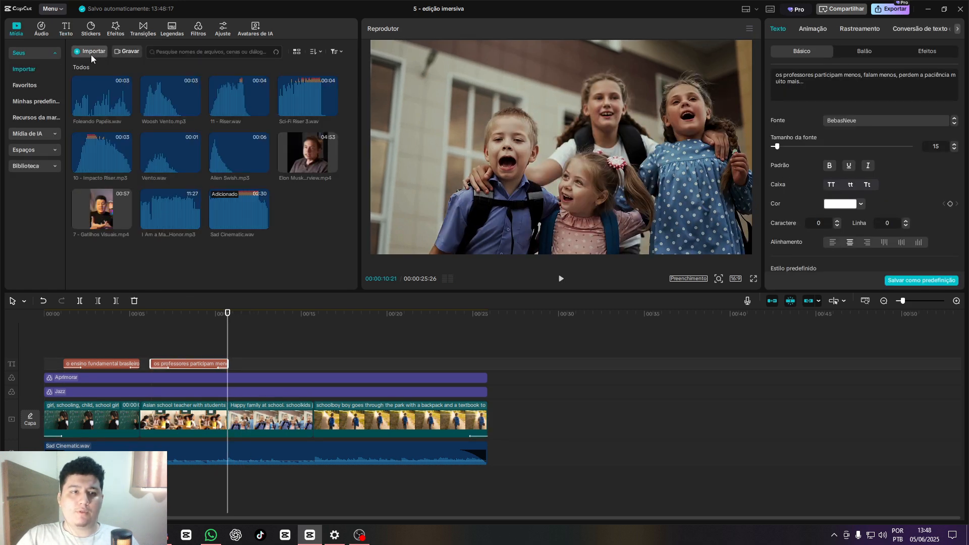
click(22, 162)
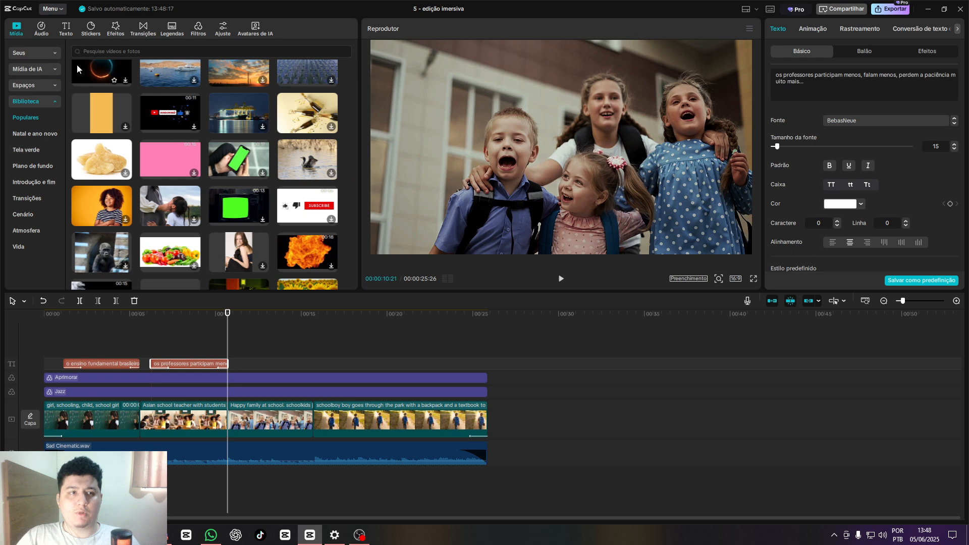
click(126, 51)
text(caderno)
key(Return)
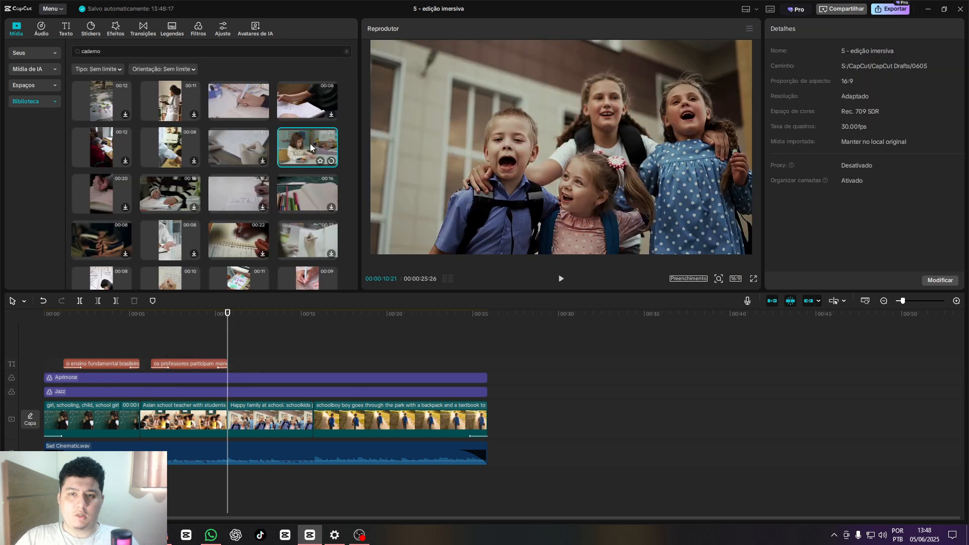
drag(310, 144, 303, 362)
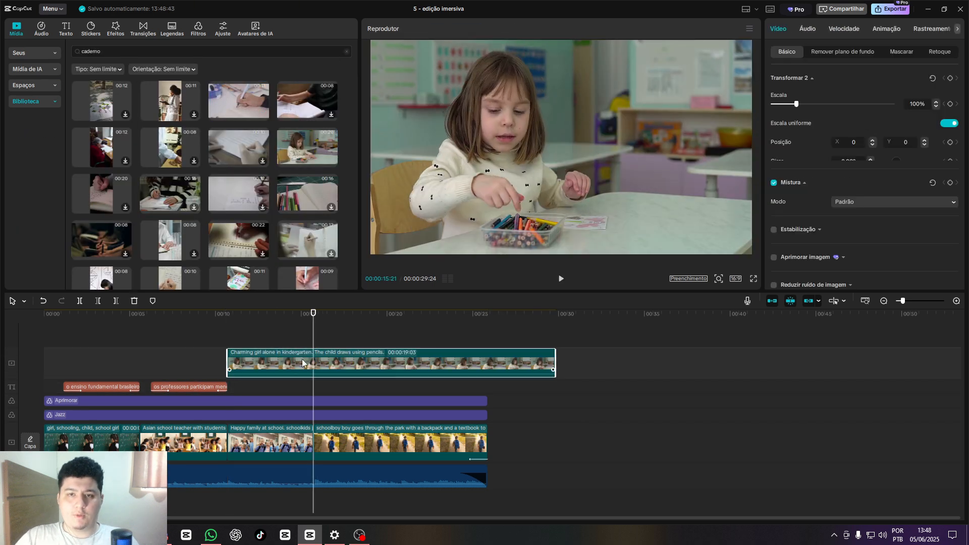
Trim the girl drawing overlay to start at about 12 seconds and end together with the family-at-school clip
key(w)
click(247, 341)
click(254, 355)
key(q)
Shrink the girl drawing overlay into the frame's lower-left corner, apply the slide-up entrance animation and lengthen its duration
drag(370, 254, 545, 217)
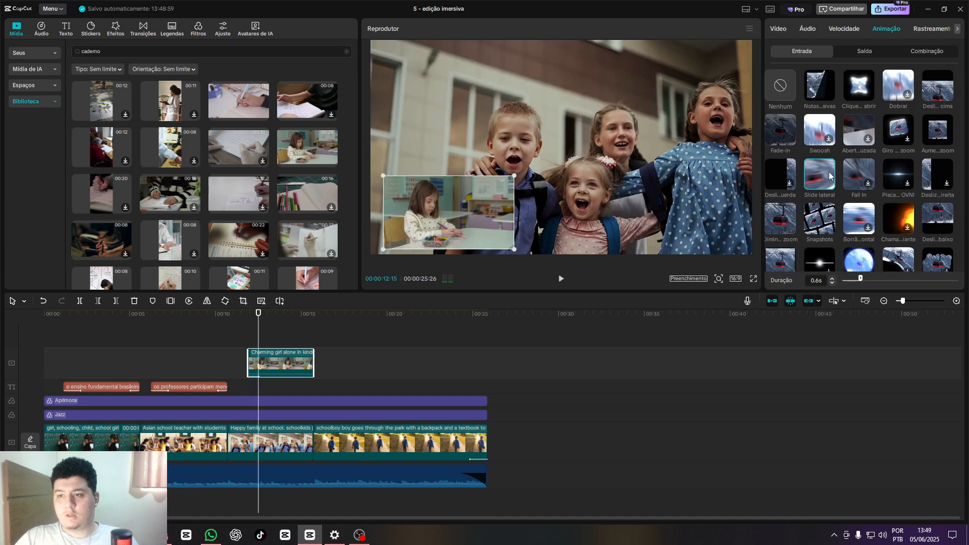
click(936, 91)
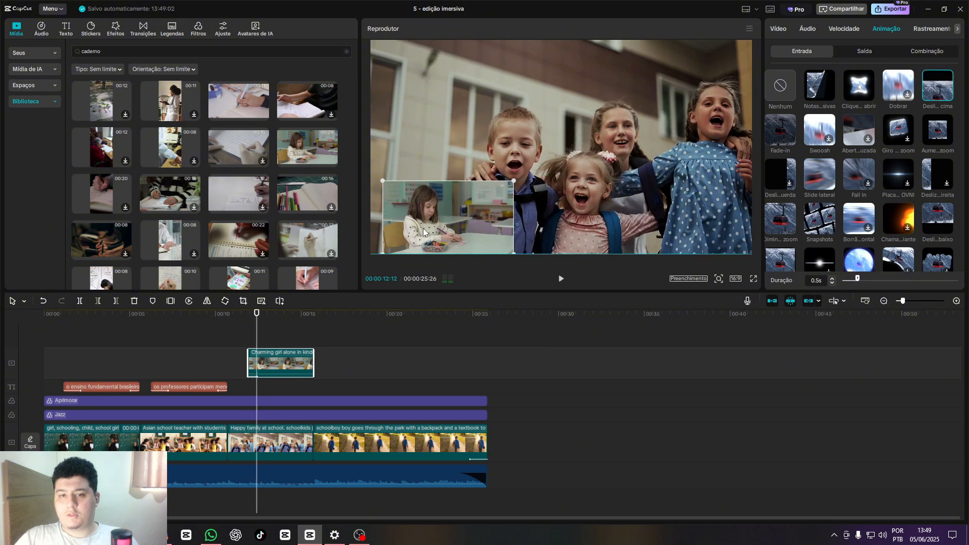
click(832, 278)
click(832, 278)
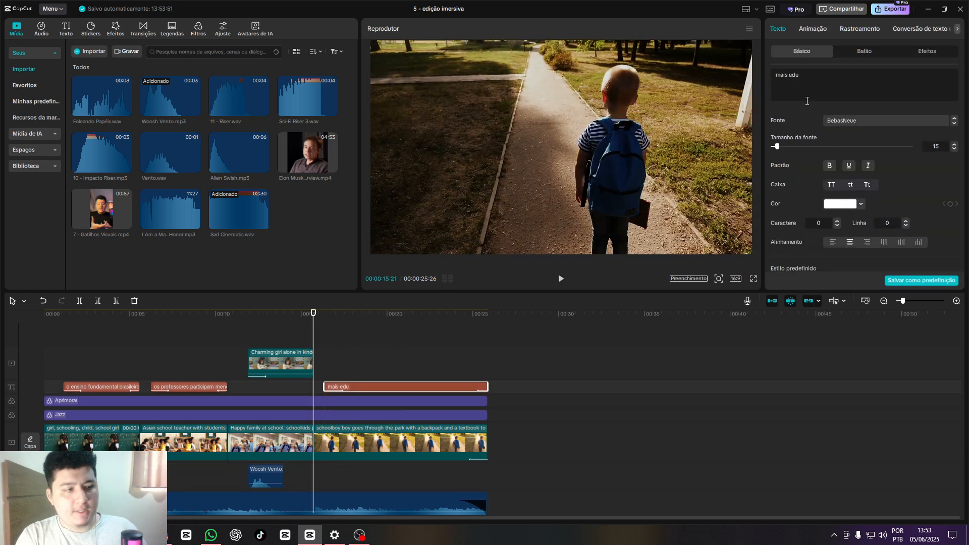
Complete the third caption as "mais educação, mais envolvimento, vamos fazer do brasil o pais do ensinamento!" and move it to the frame's center
text(envolvi)
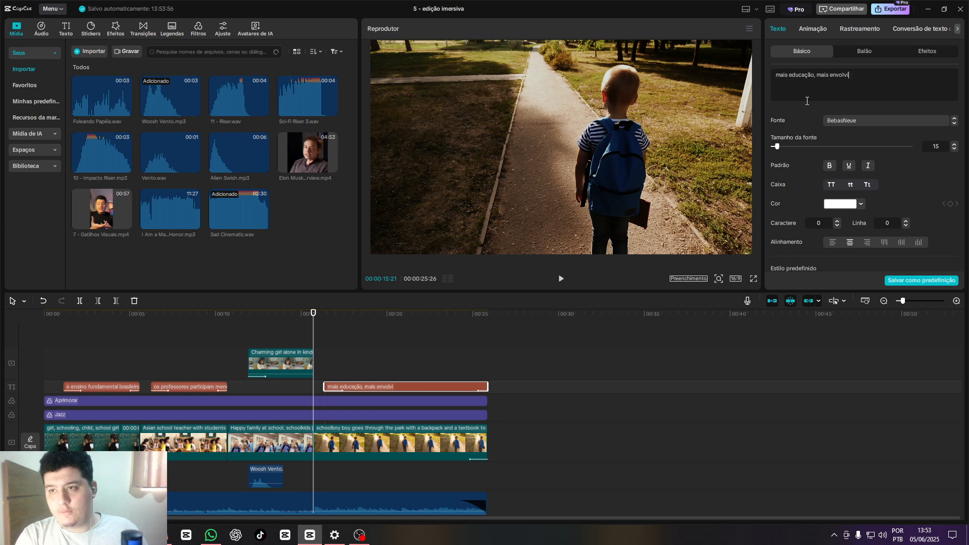
text(mento, vamos fazer do brasil o pais do ensi)
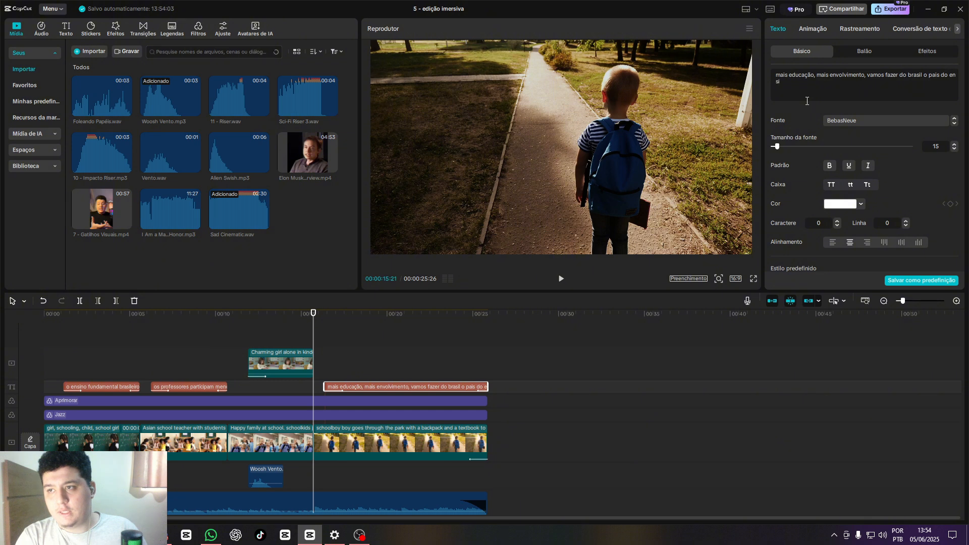
text(nto!)
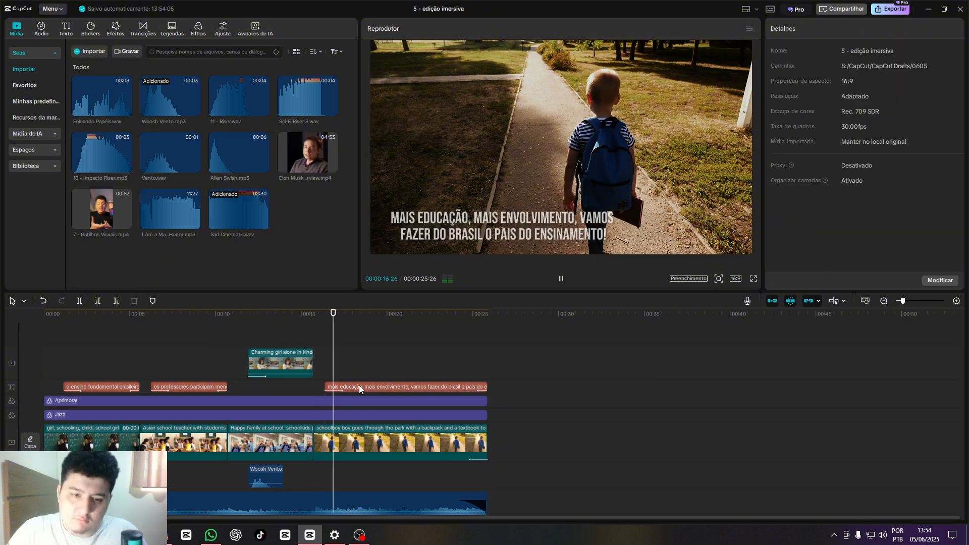
click(359, 386)
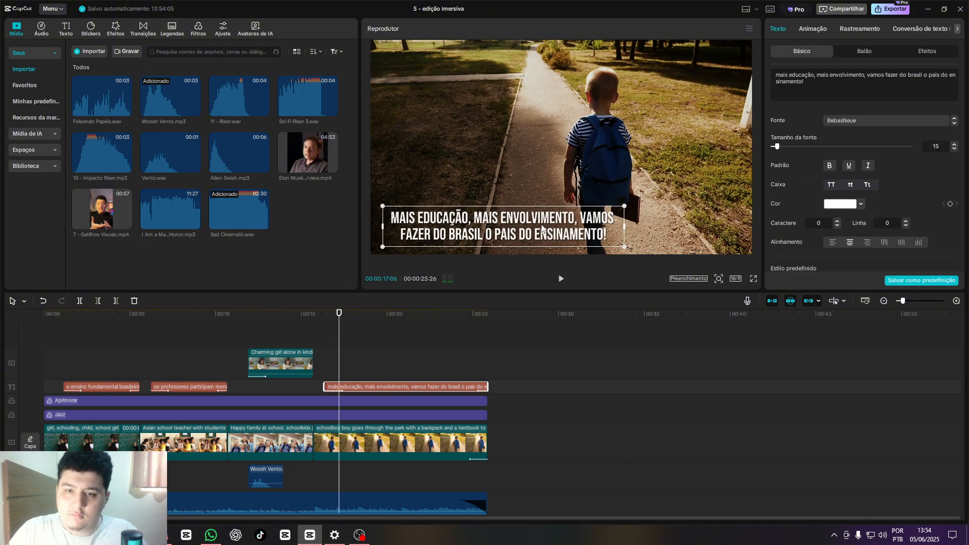
drag(542, 228, 605, 155)
Replace the third caption's entrance animation with the zoom-in one lasting 1.3 s and preview the caption
click(812, 29)
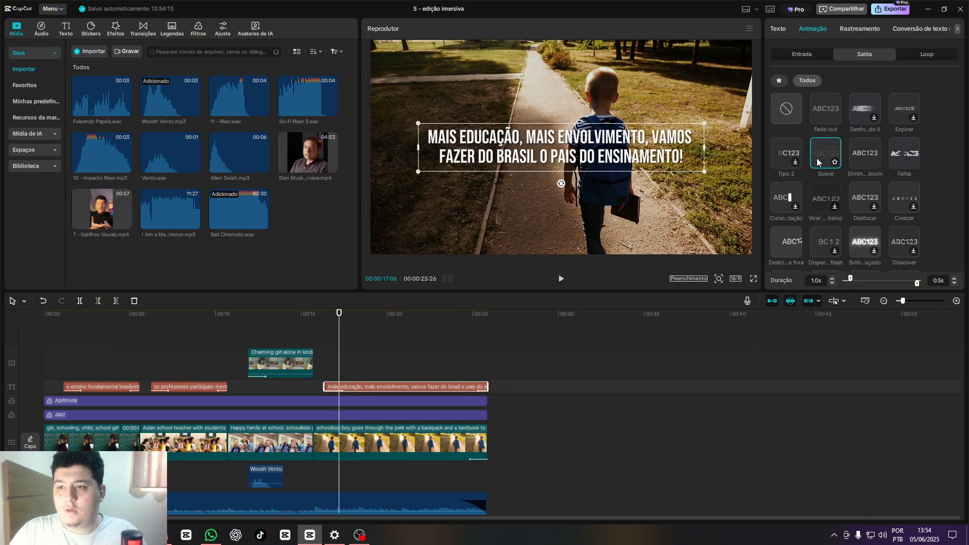
click(815, 60)
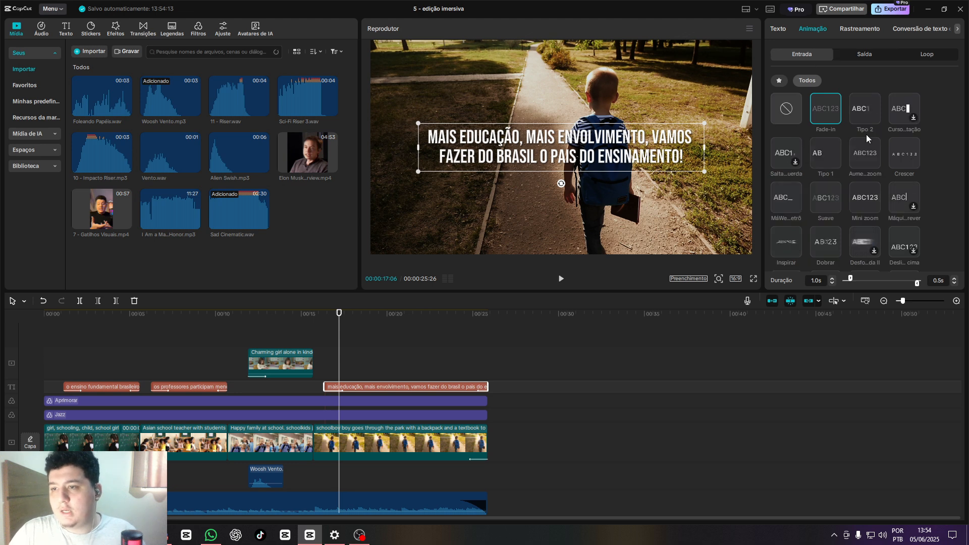
scroll(865, 134, down, 1)
click(858, 117)
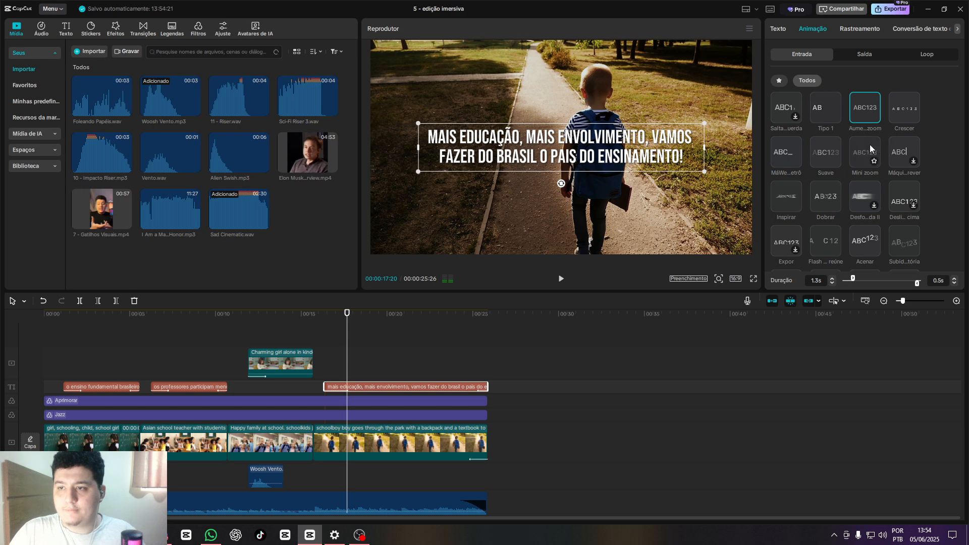
click(309, 335)
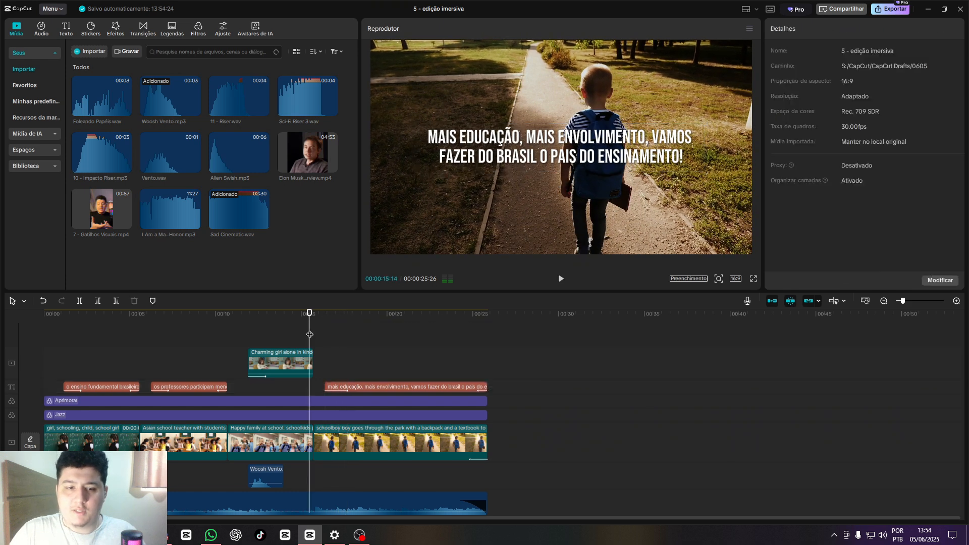
key(space)
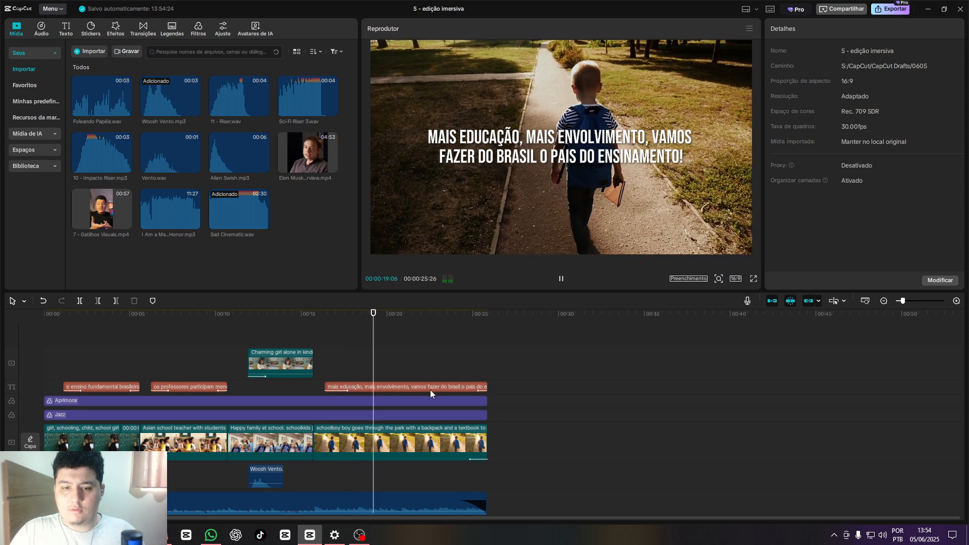
Keyframe the schoolboy clip's opacity at 90% at its start and at a lower value at about 00:00:24:22
click(315, 387)
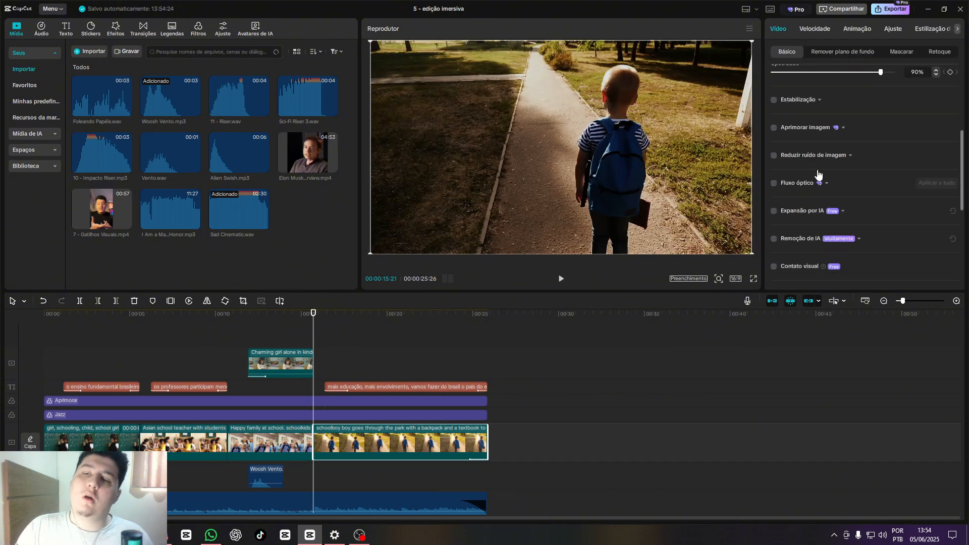
scroll(838, 137, up, 3)
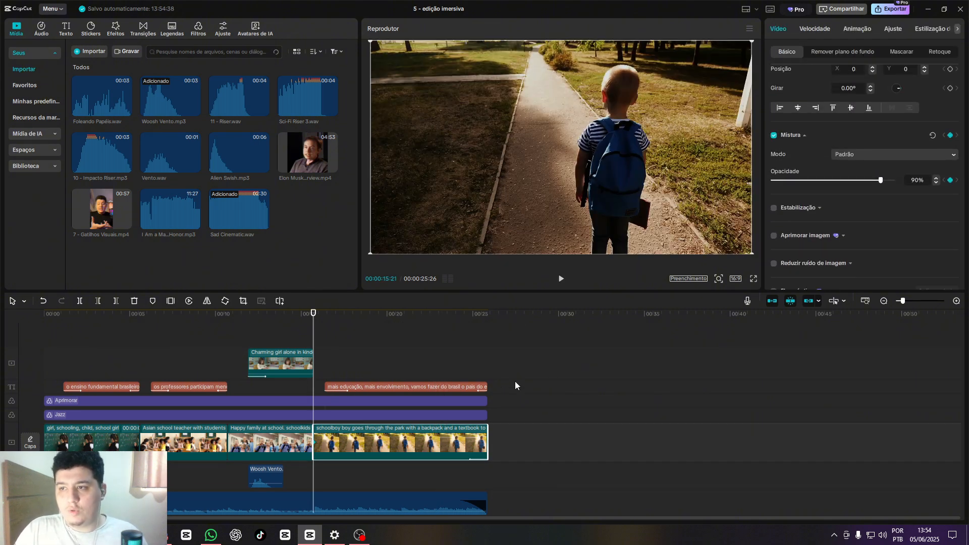
click(483, 365)
drag(482, 365, 469, 367)
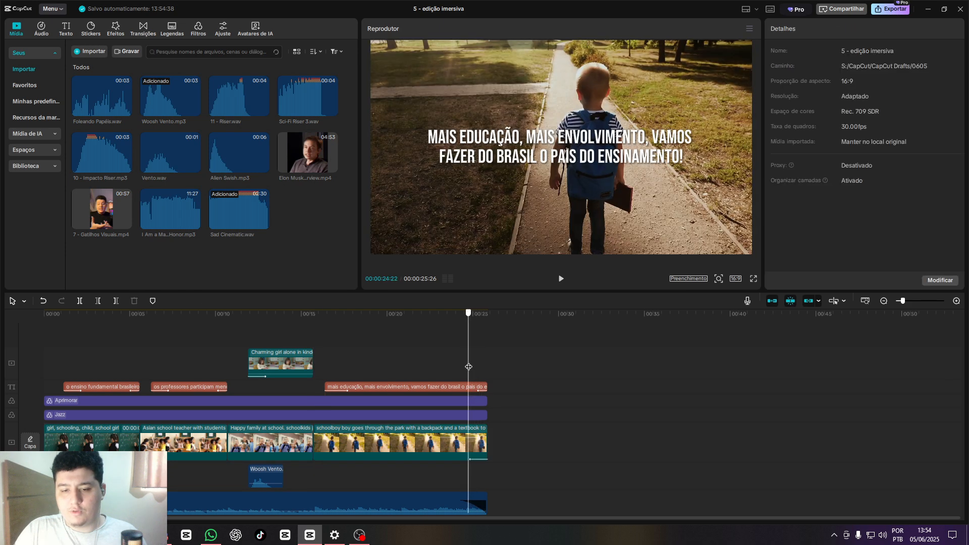
click(467, 438)
scroll(866, 144, down, 3)
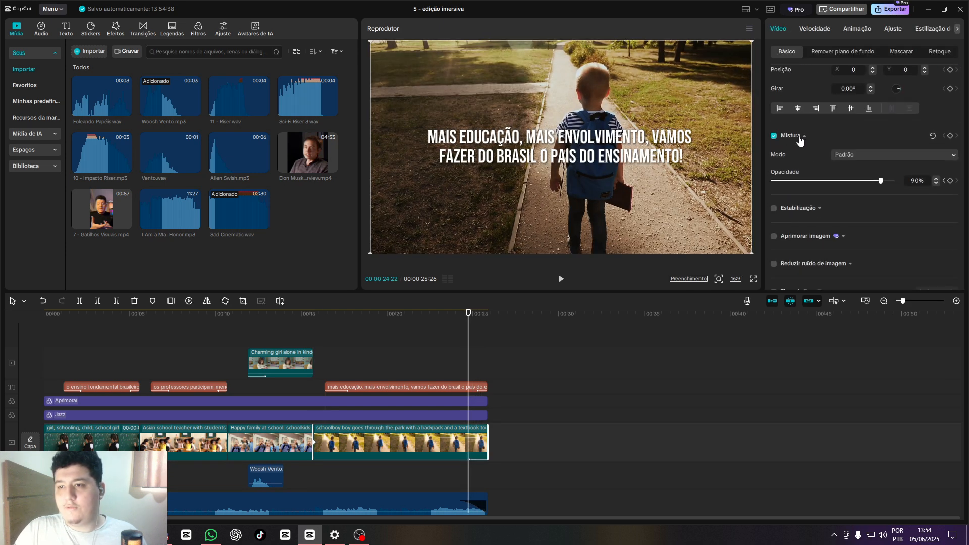
click(949, 136)
drag(880, 181, 836, 183)
Play the schoolboy clip with its caption through to the end and return to the start of the project
click(314, 387)
key(space)
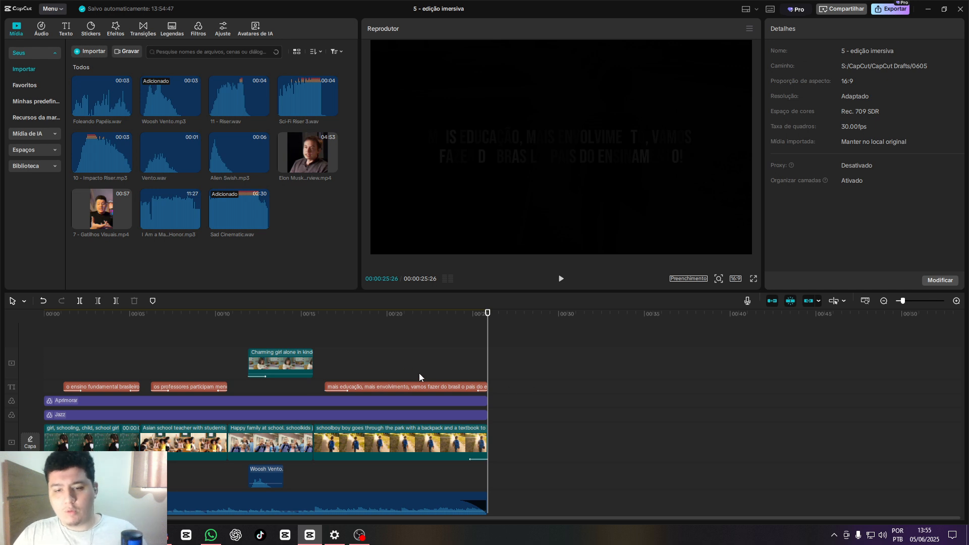
key(Home)
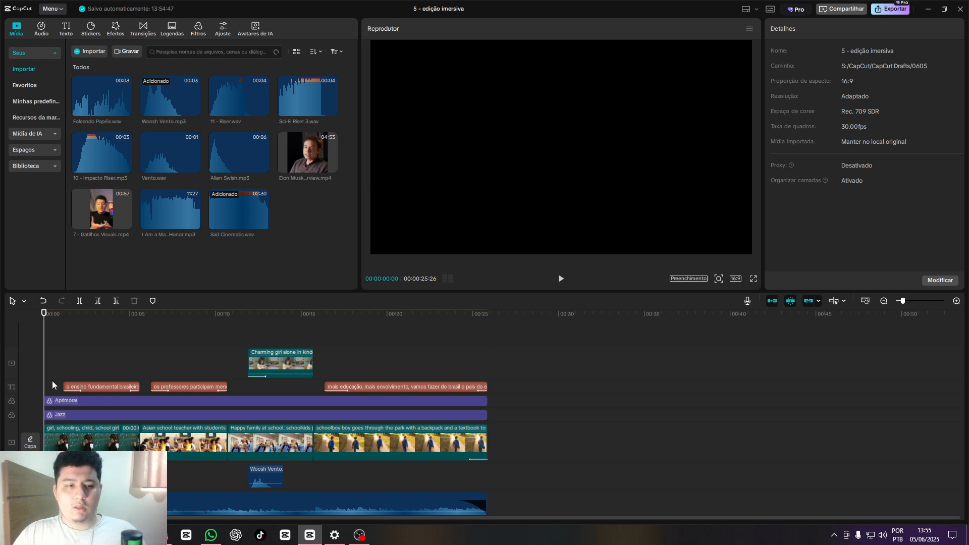